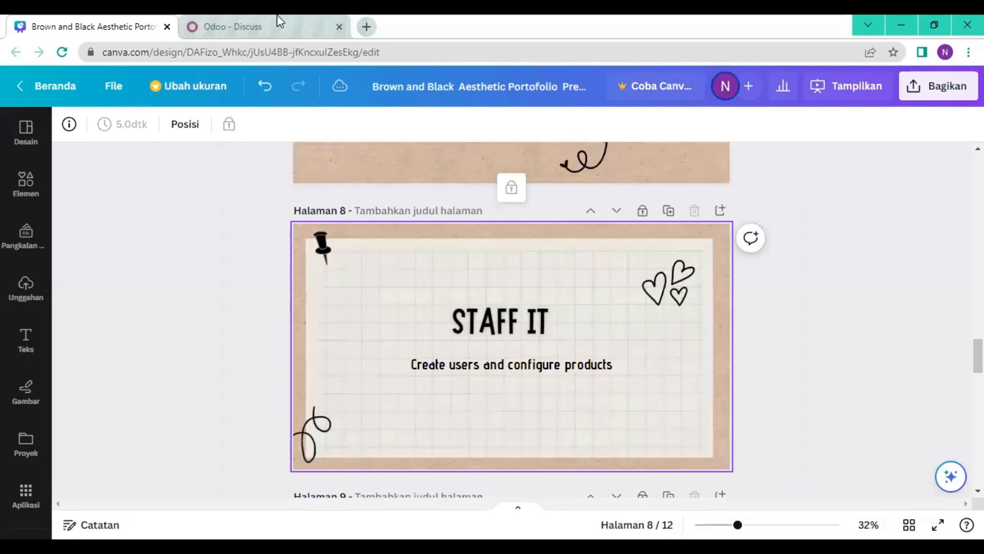
- Switch to Odoo and bring up its list of apps
left_click(270, 37)
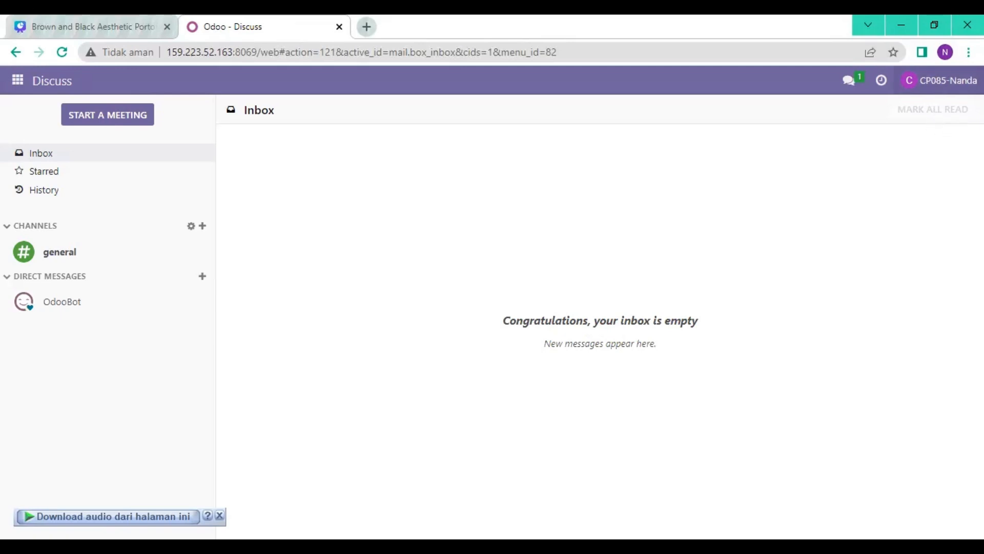
left_click(17, 90)
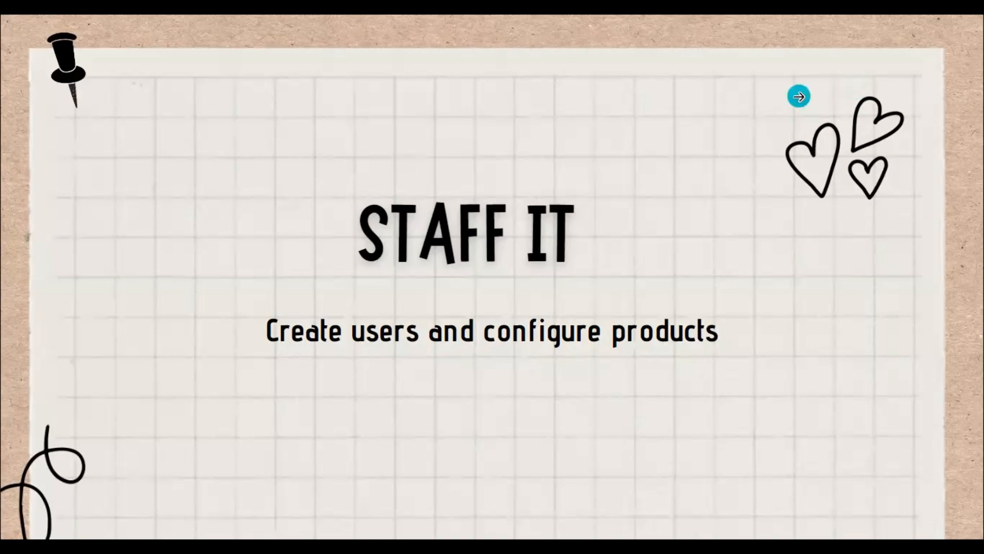
- Leave the full-screen Canva slide presentation and switch to the Odoo user record
left_click(945, 510)
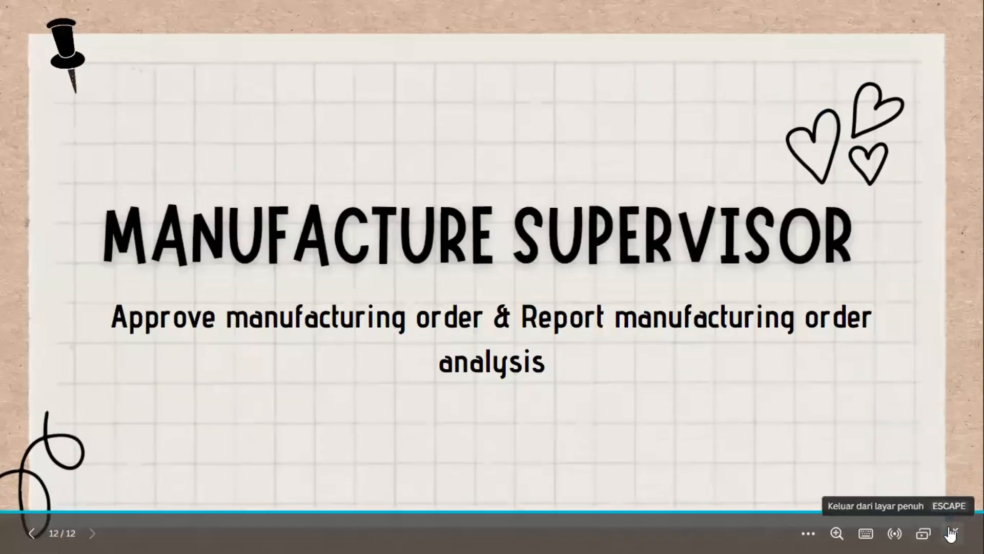
left_click(948, 533)
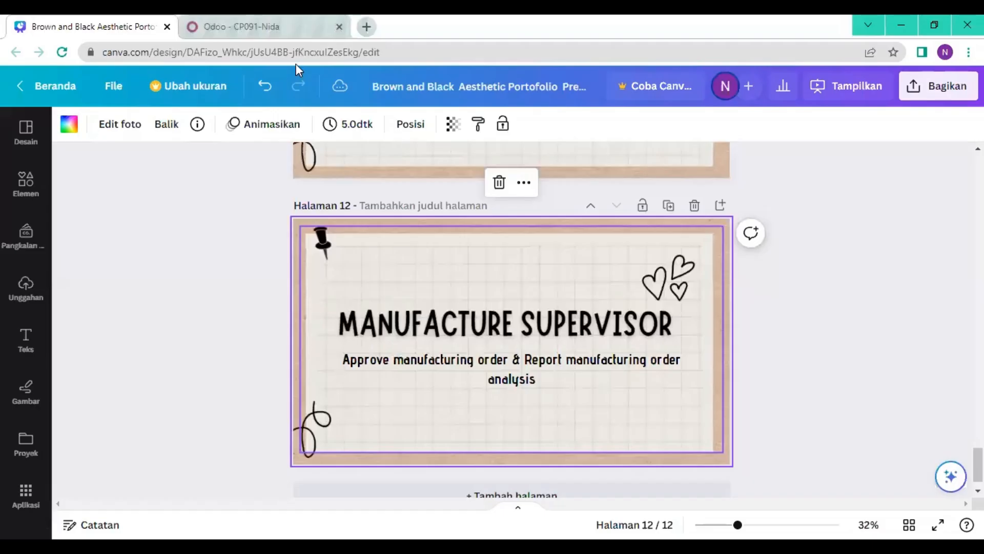
left_click(282, 26)
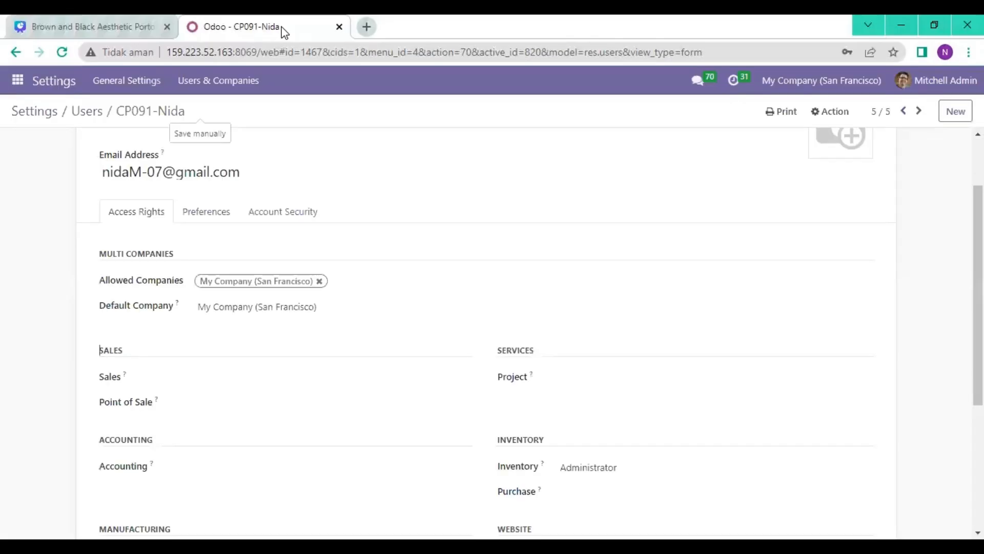
- Go to user management in the Odoo Settings app and search the users for M-07
left_click(17, 80)
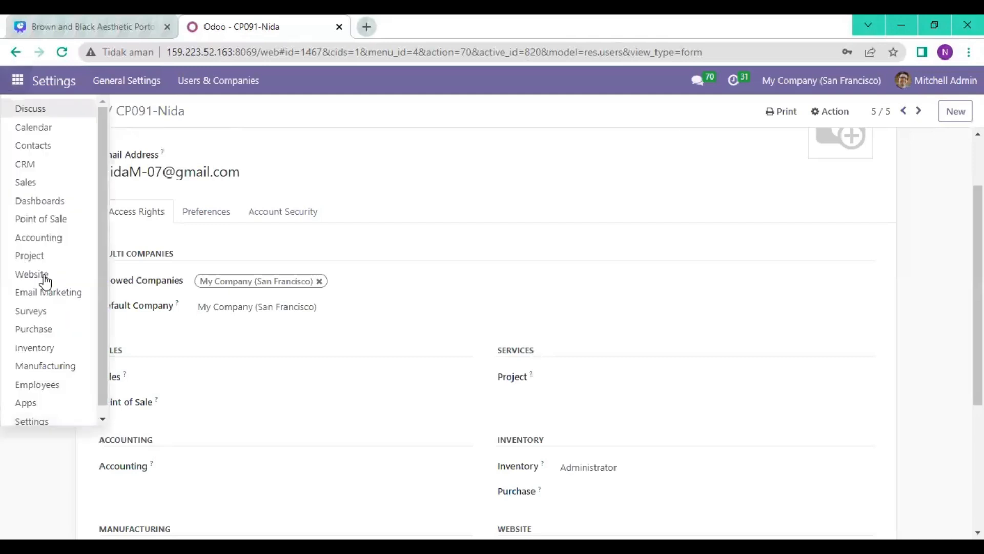
left_click(47, 424)
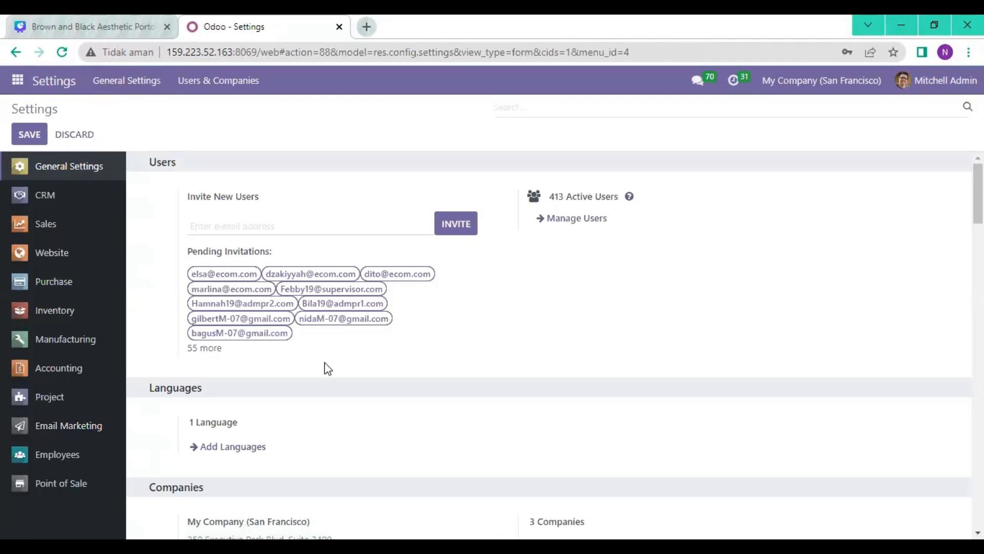
left_click(590, 221)
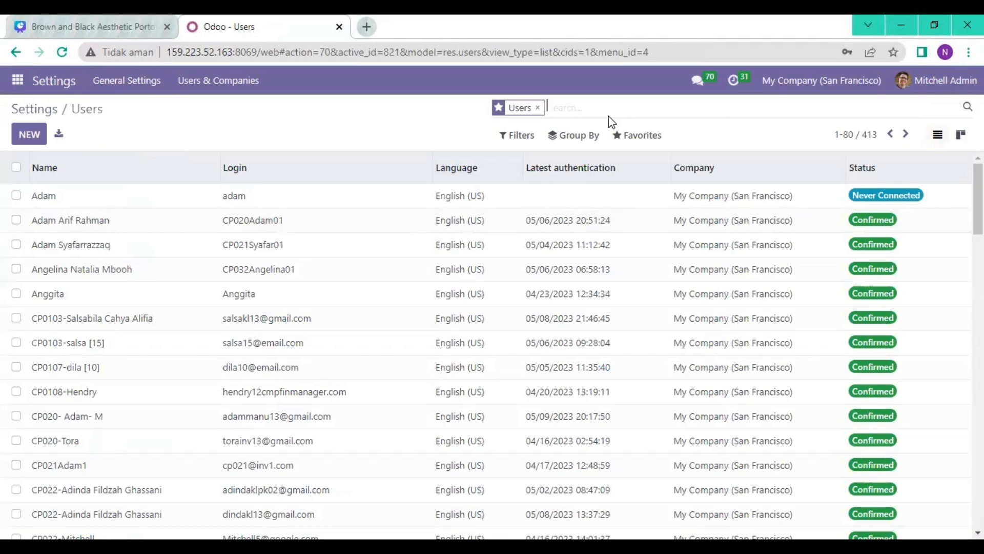
type("M")
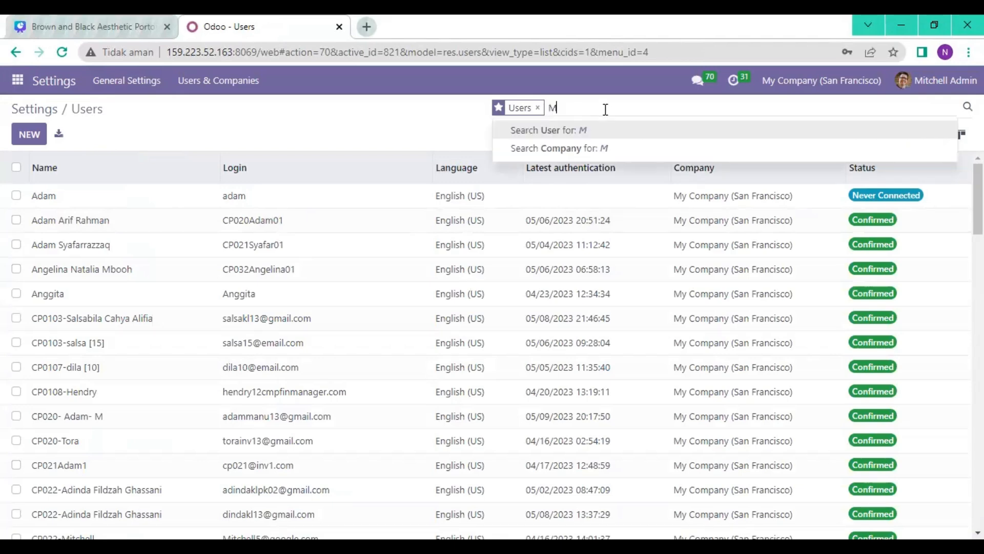
type("-07")
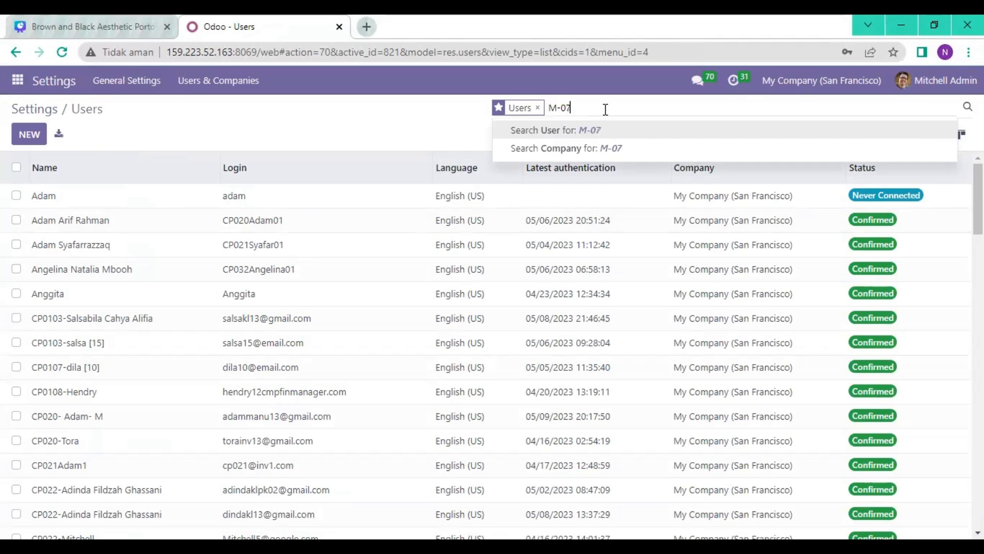
key("Return")
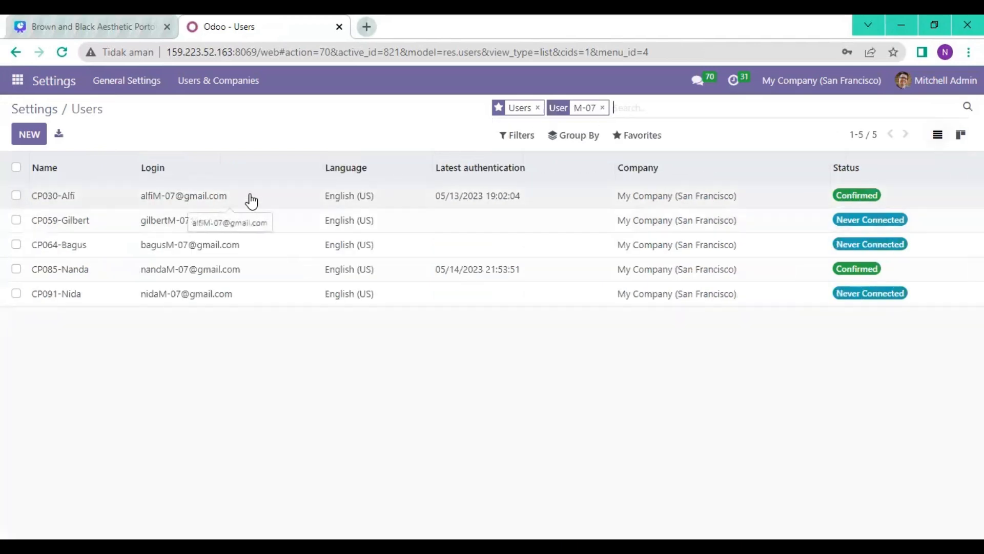
- Examine the access rights of the first three M-07 users one after another and return to the users list
double_click(197, 197)
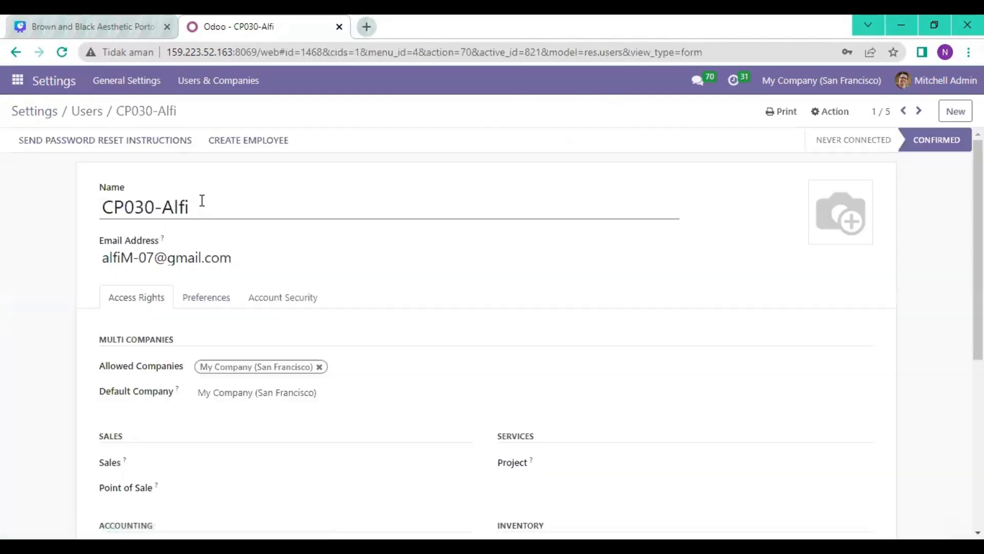
scroll(487, 333, "down", 4)
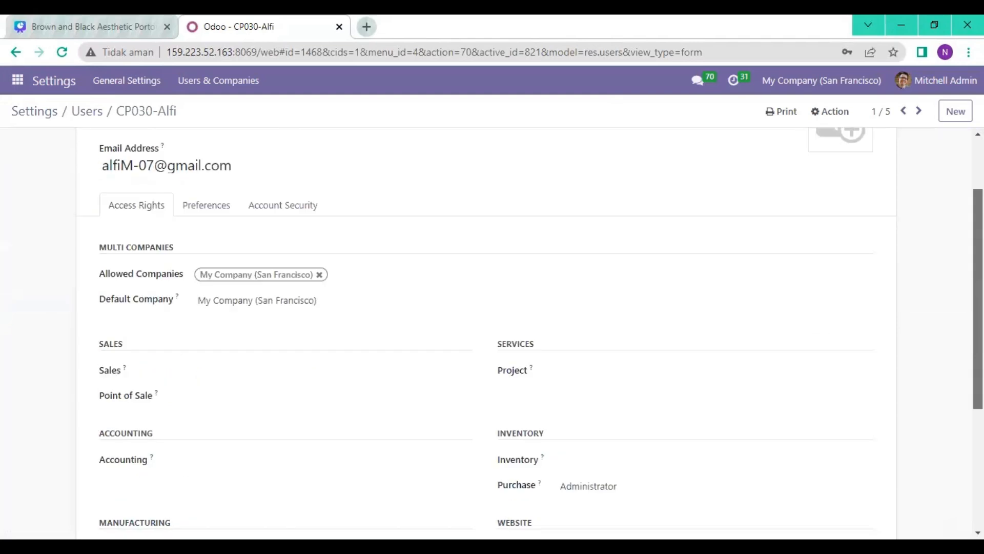
left_click_drag(978, 370, 978, 274)
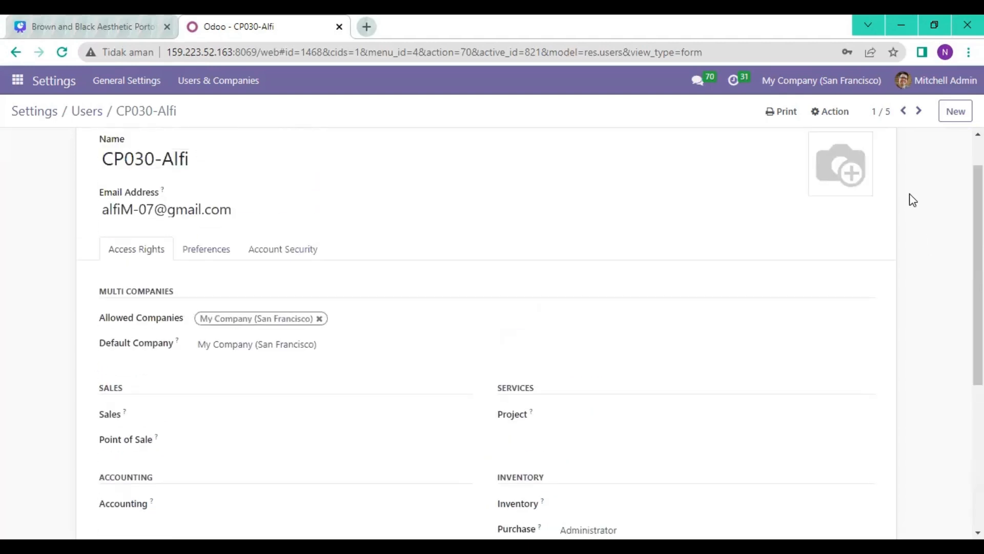
left_click(918, 113)
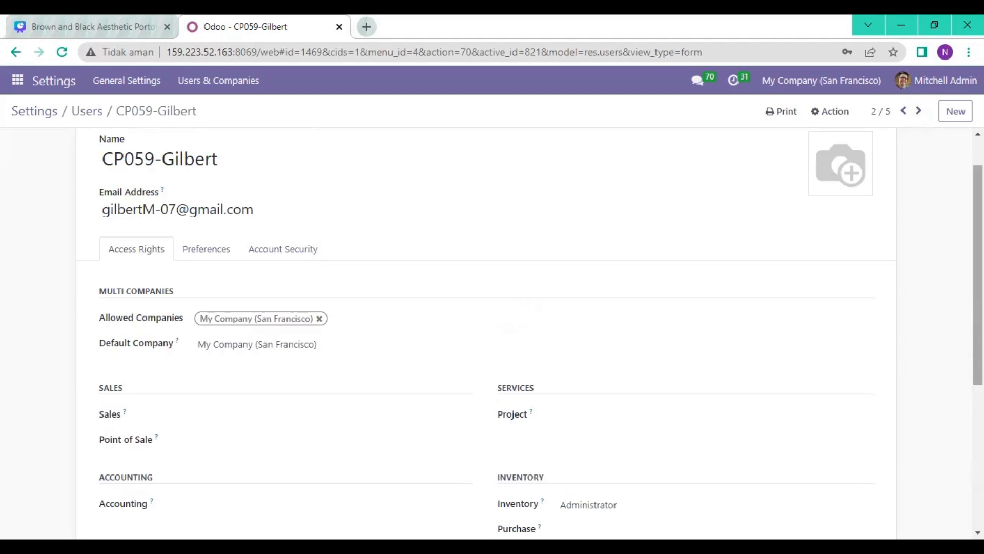
left_click_drag(978, 275, 978, 249)
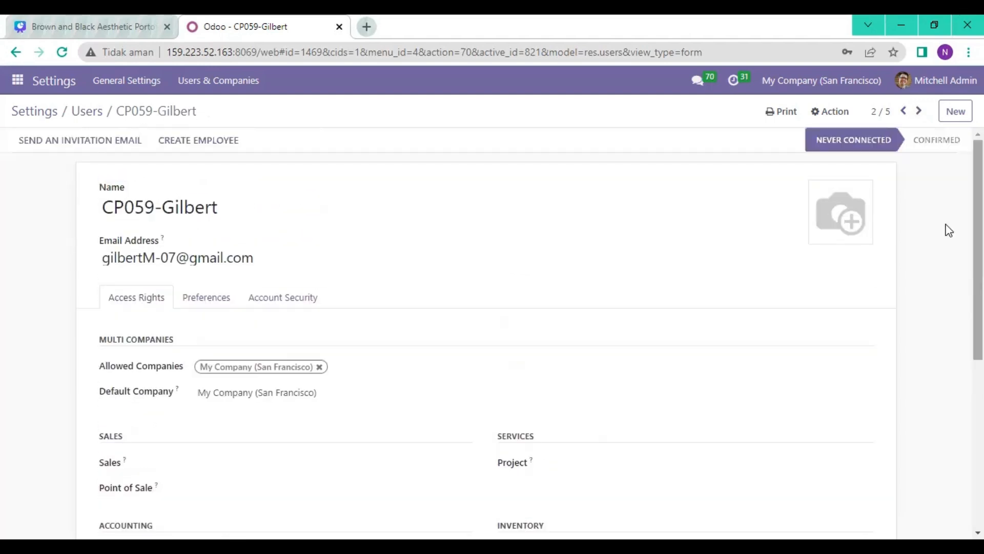
left_click(919, 113)
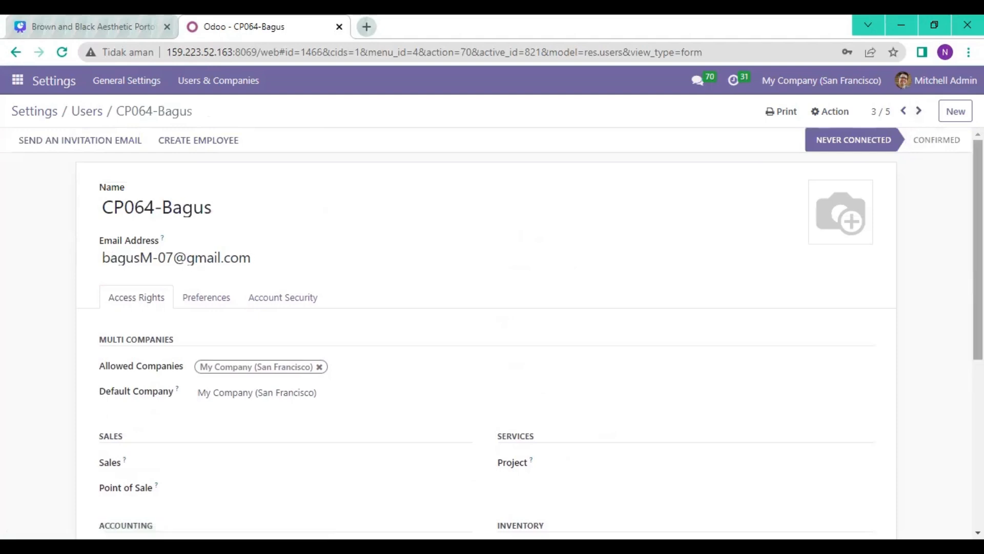
left_click_drag(978, 250, 978, 357)
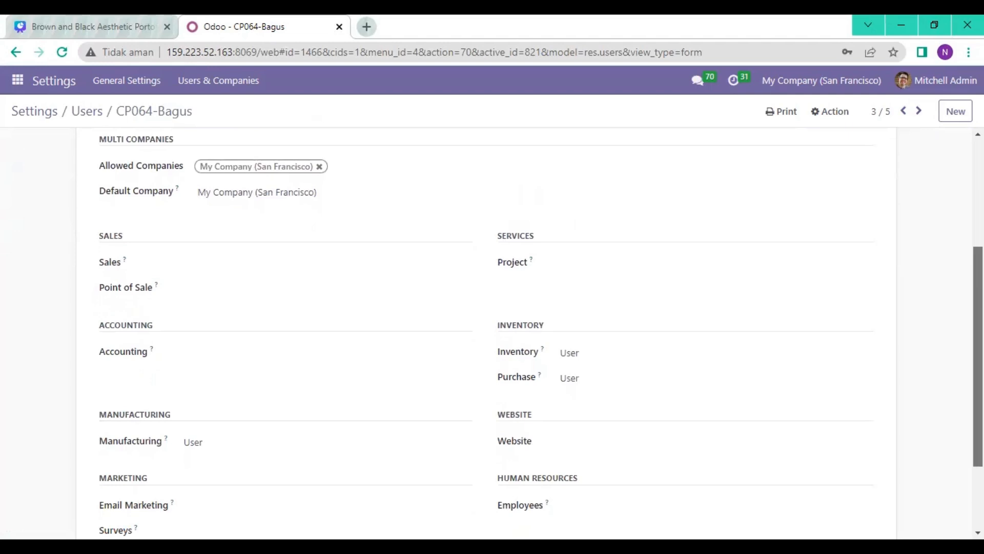
left_click_drag(978, 356, 978, 282)
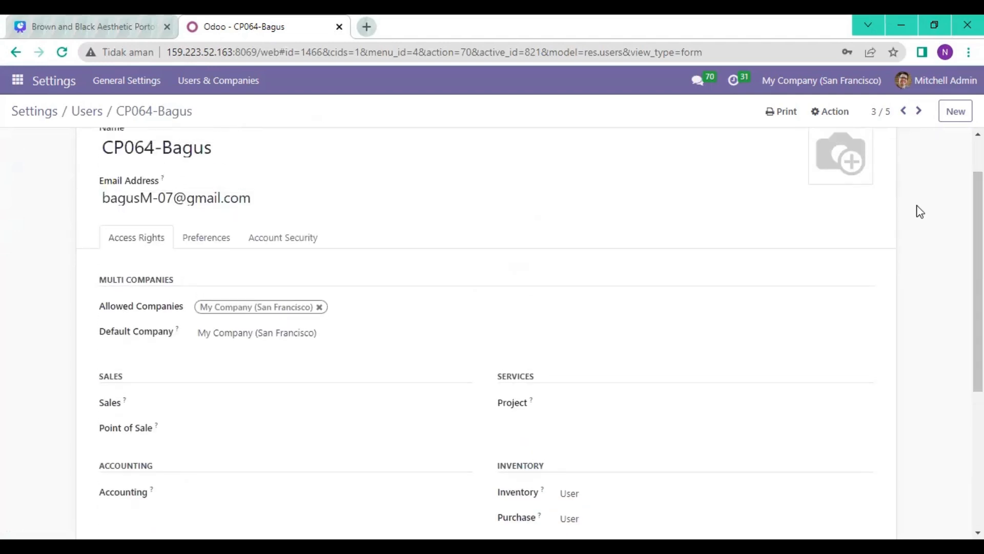
left_click(82, 111)
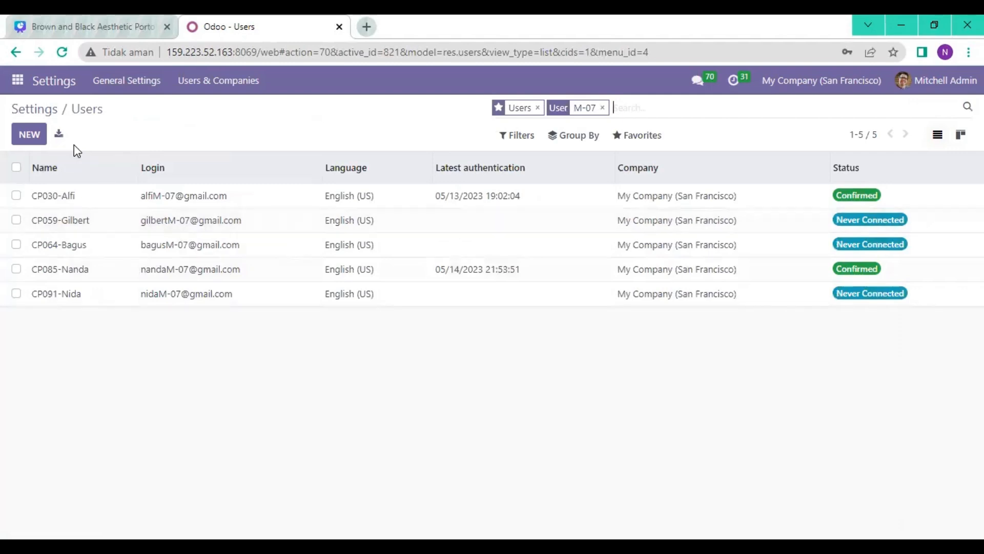
- Open the product list of the Inventory app
left_click(18, 87)
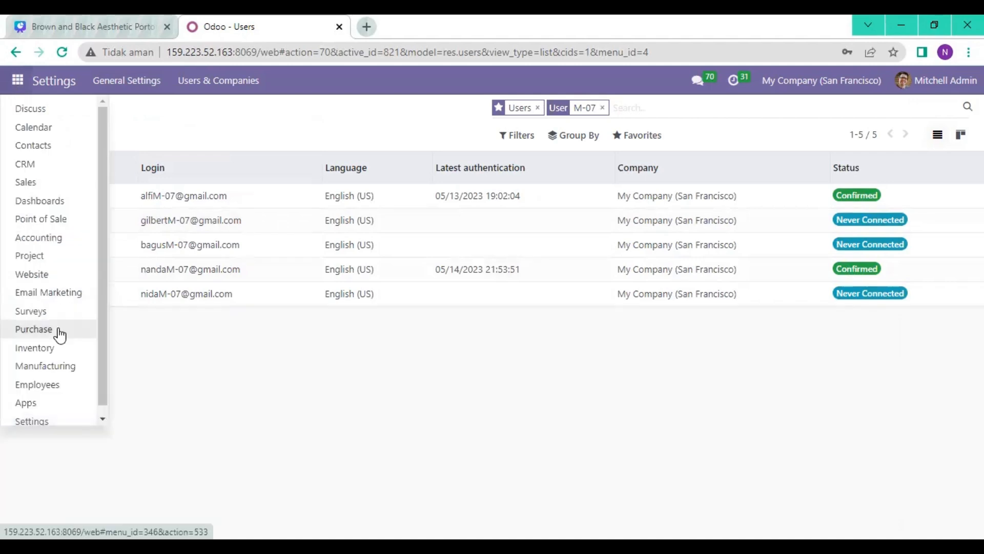
left_click(60, 353)
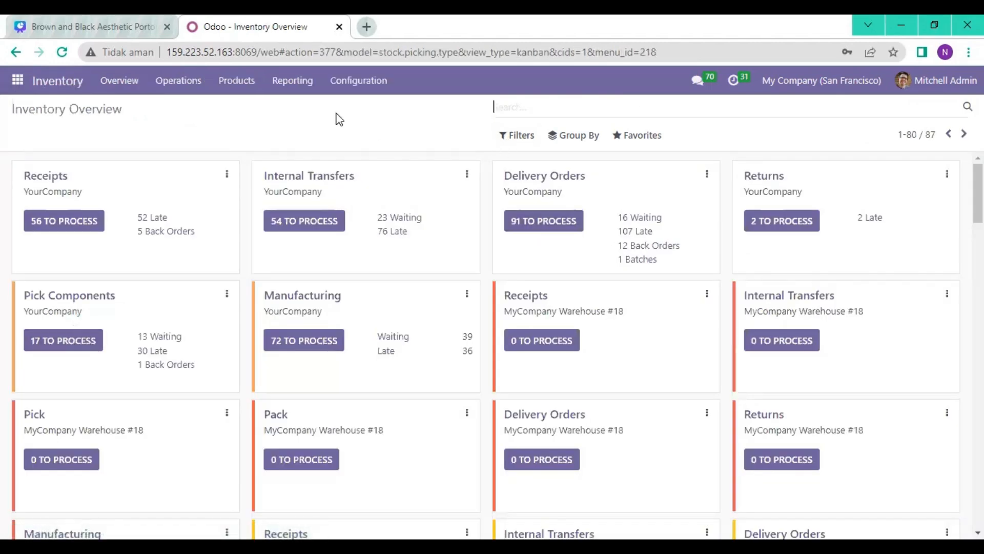
left_click(229, 83)
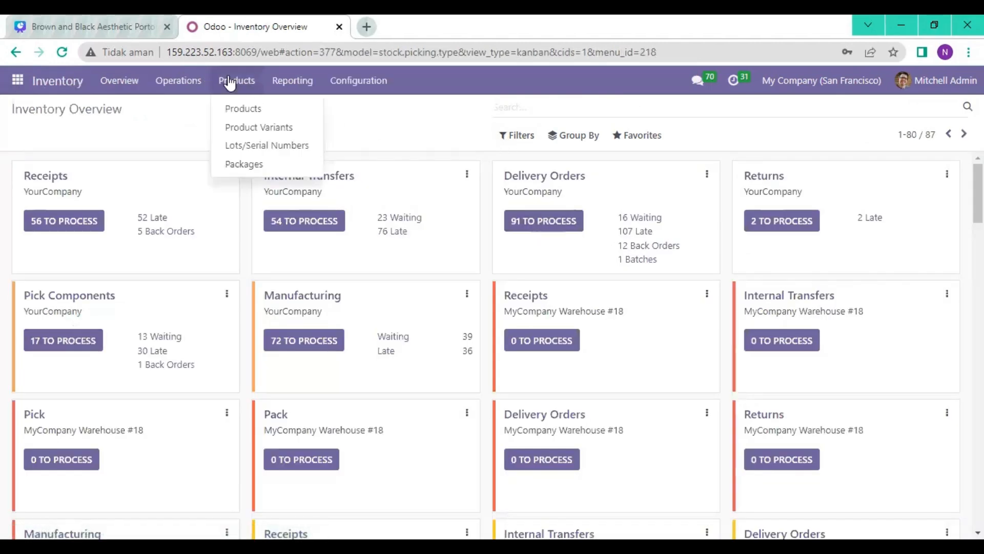
left_click(242, 110)
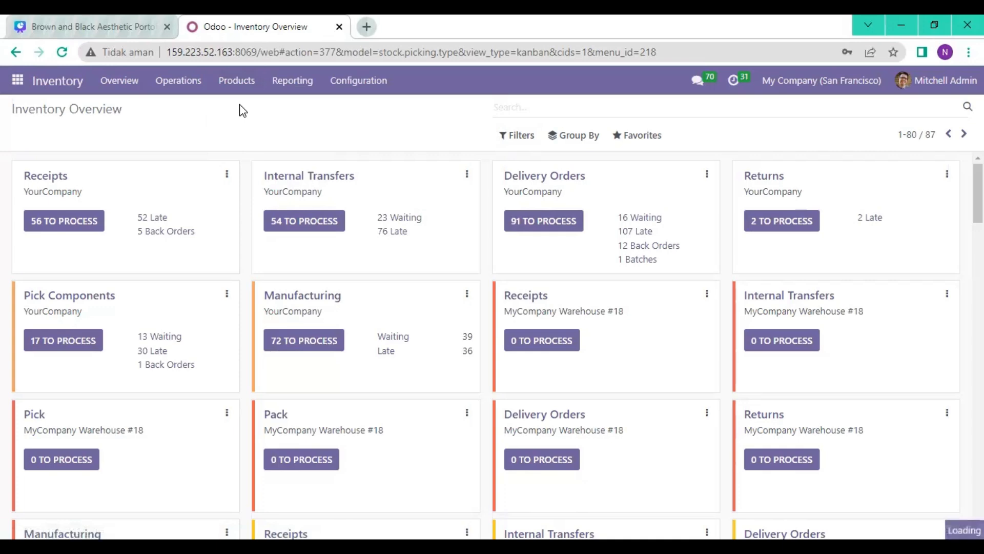
- Search the product list for products matching (M-07)
left_click(582, 108)
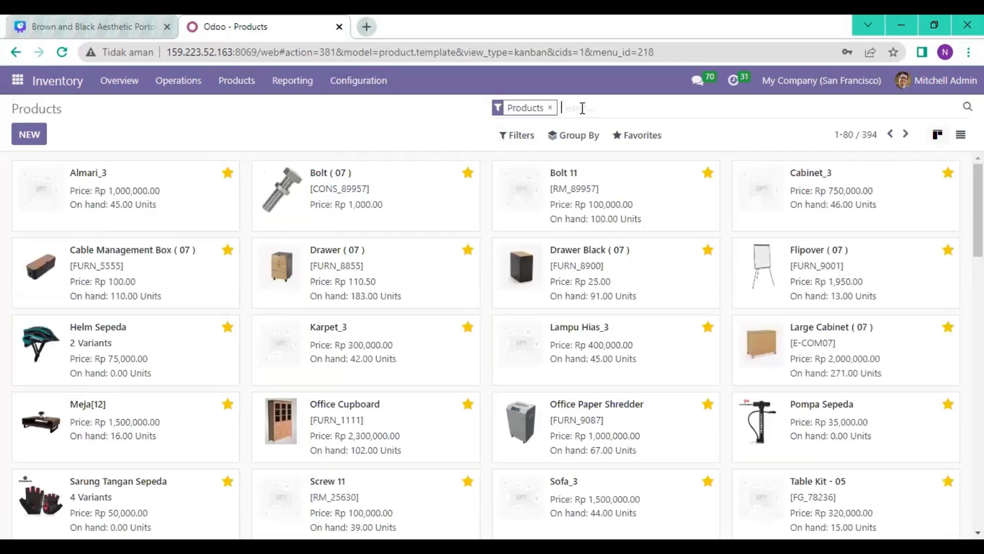
type("(M-0")
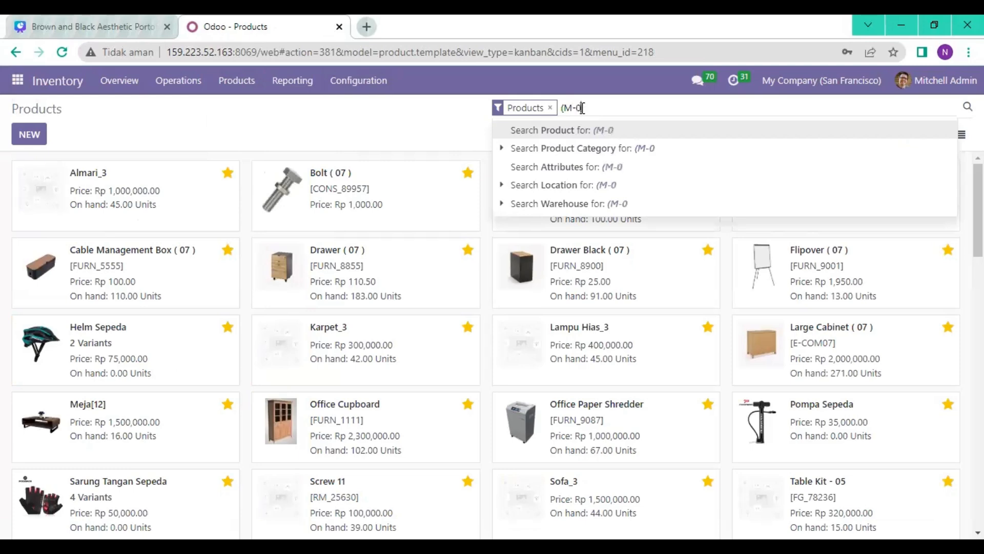
type("7)")
key("Return")
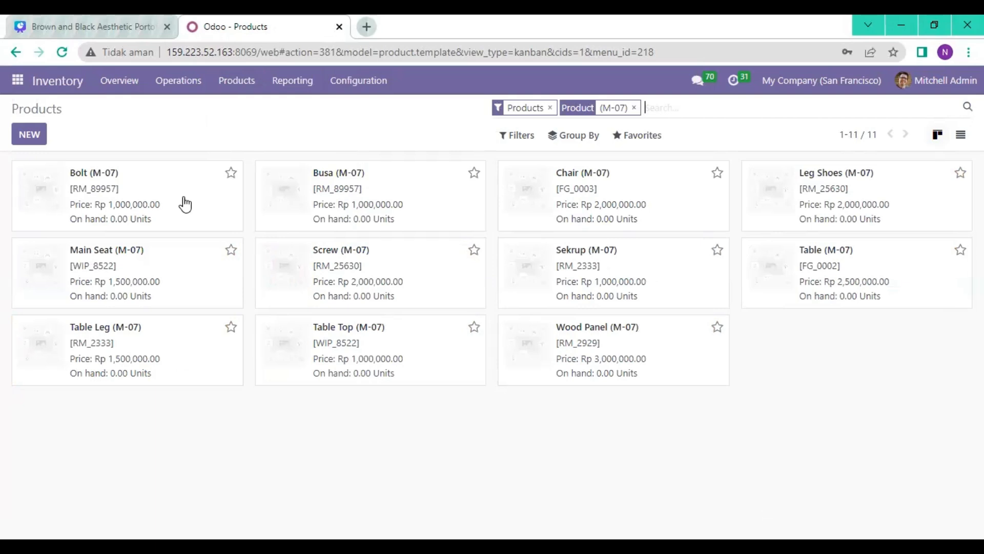
- Examine the general information and inventory routes of the product Bolt (M-07) and return to the product list
double_click(110, 190)
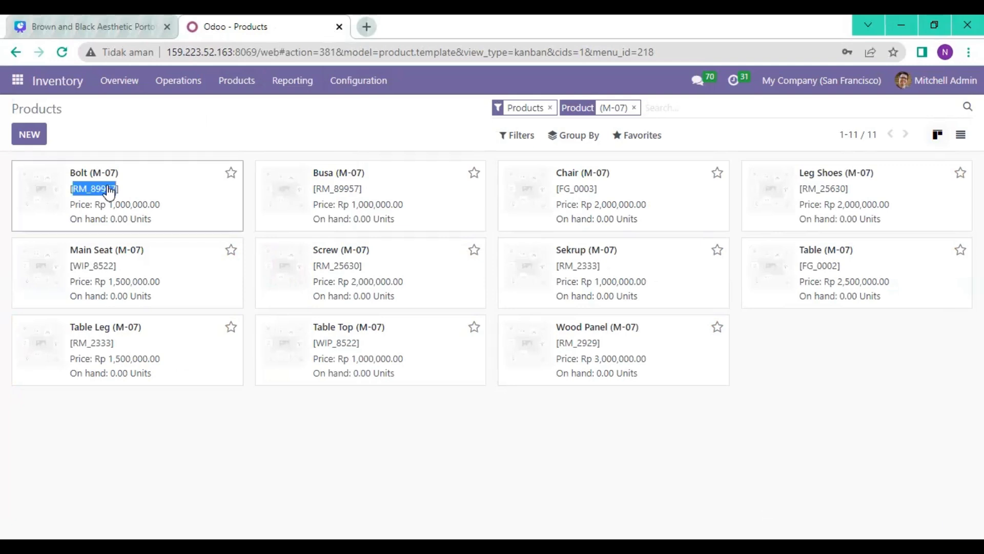
left_click(165, 194)
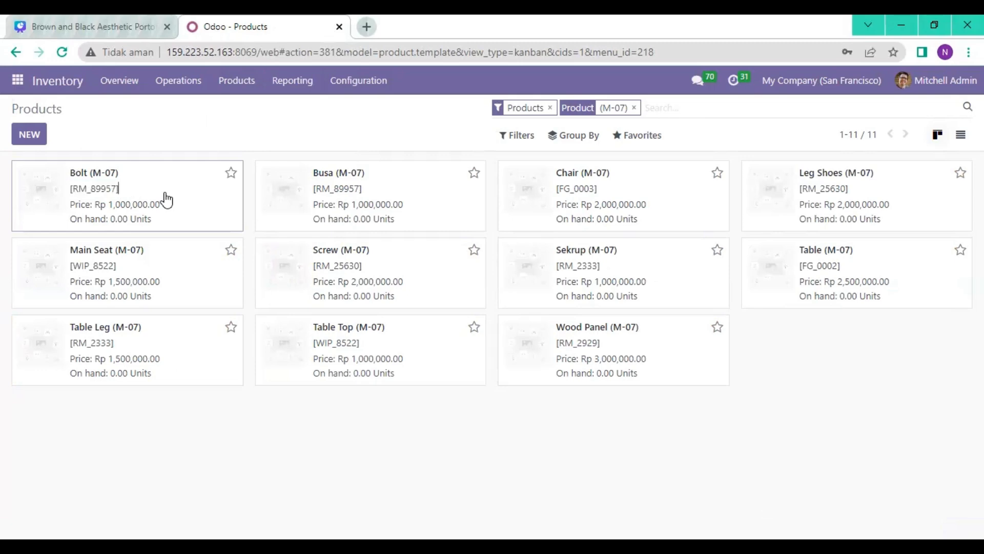
left_click(110, 199)
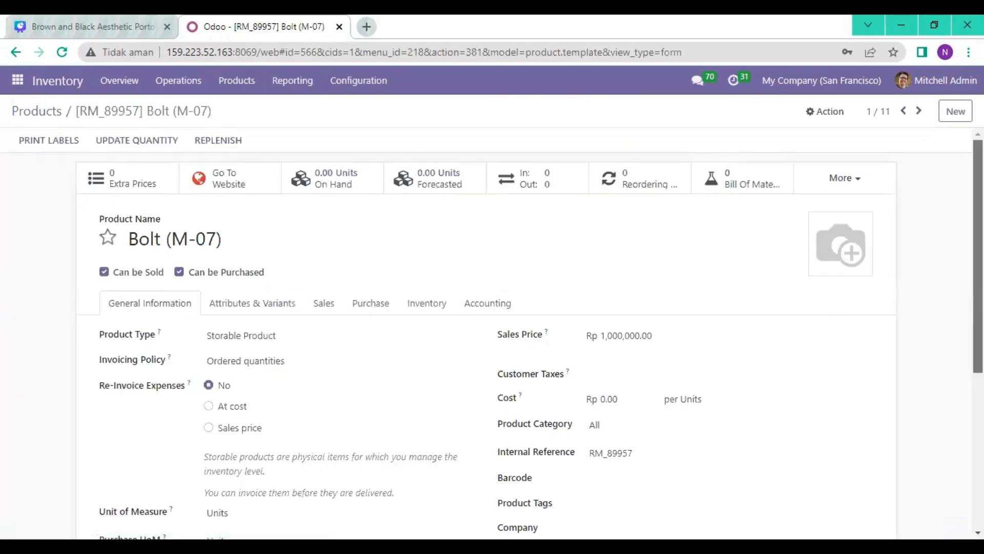
scroll(978, 257, "down", 1)
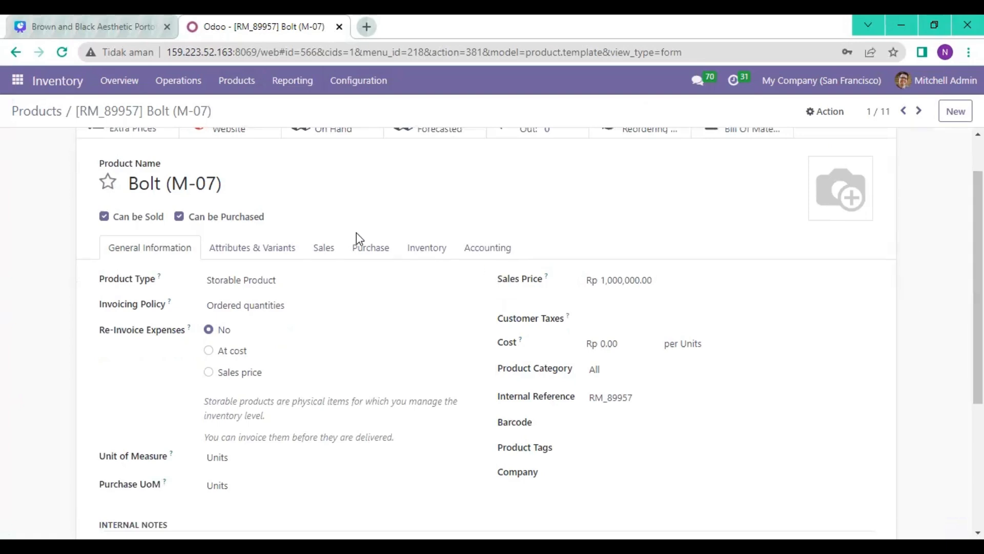
left_click(417, 251)
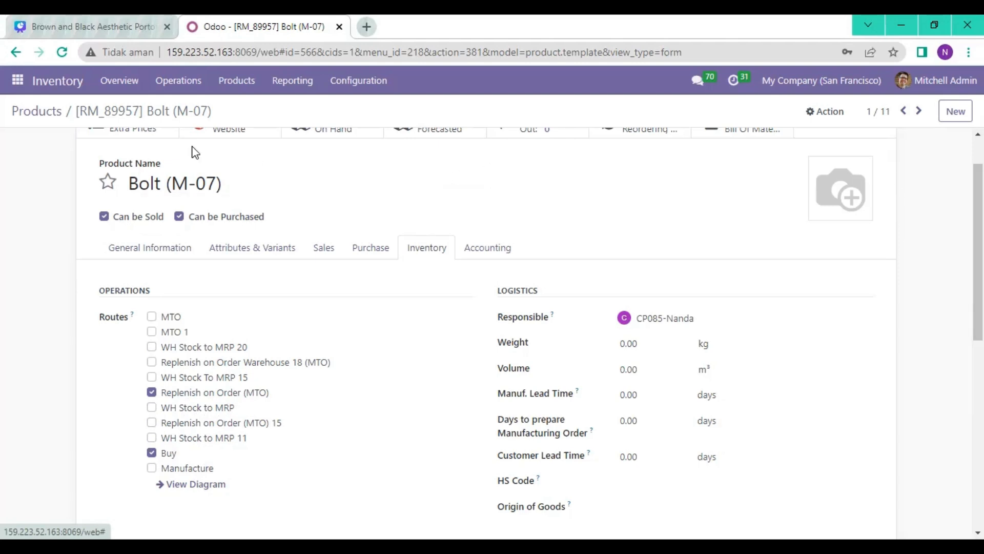
left_click(29, 123)
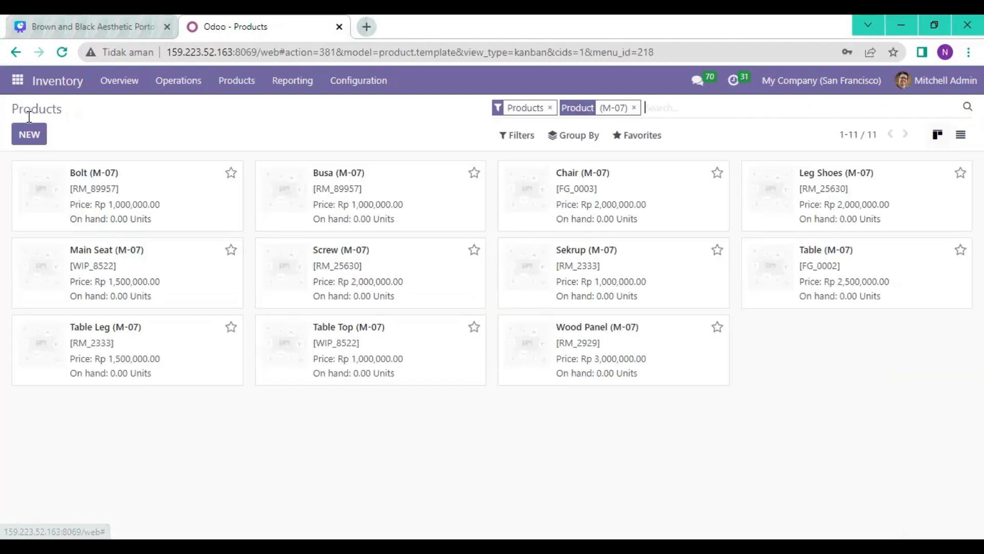
- Check the inventory routes of the product Main Seat (M-07) and return to the product list
left_click(94, 283)
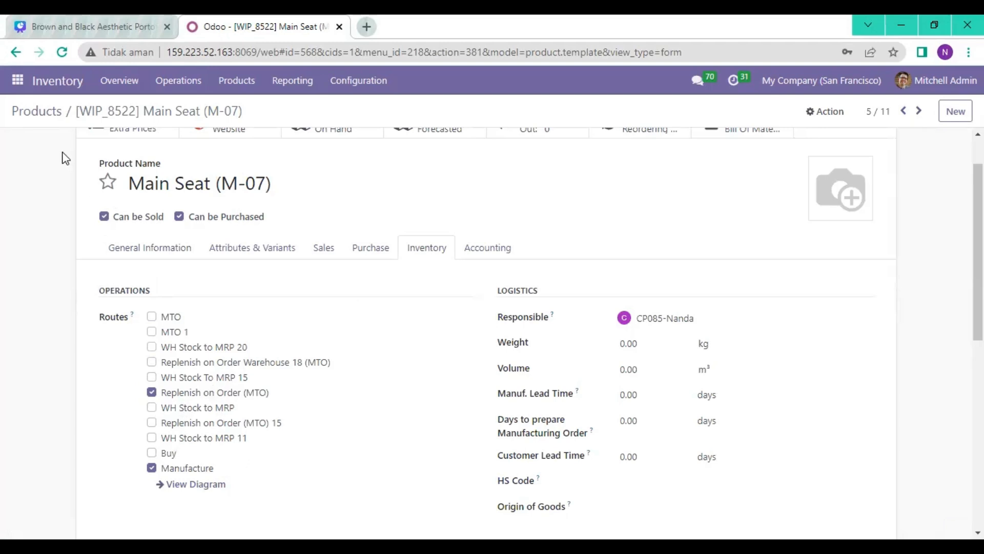
left_click(44, 113)
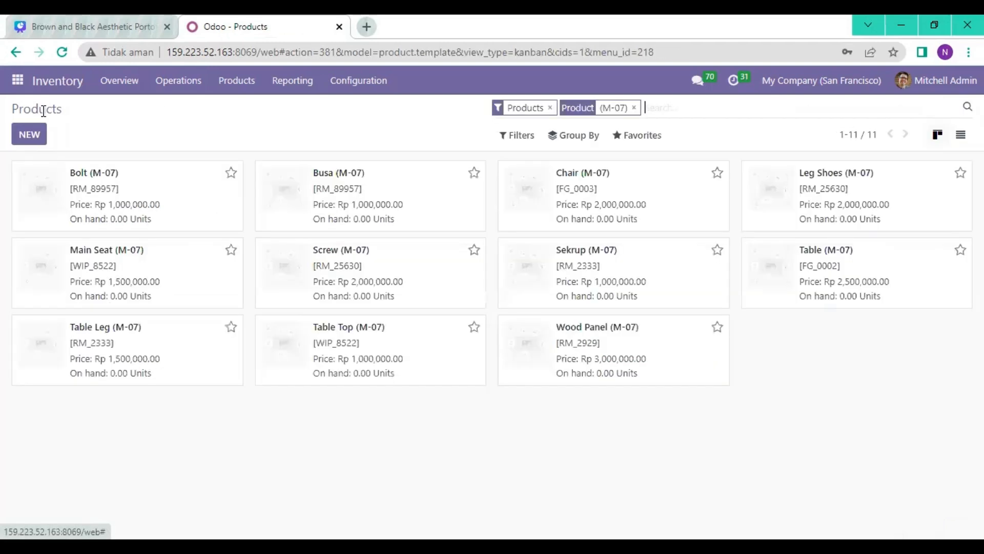
- Check the inventory routes of the product Chair (M-07) and return to the product list
double_click(607, 207)
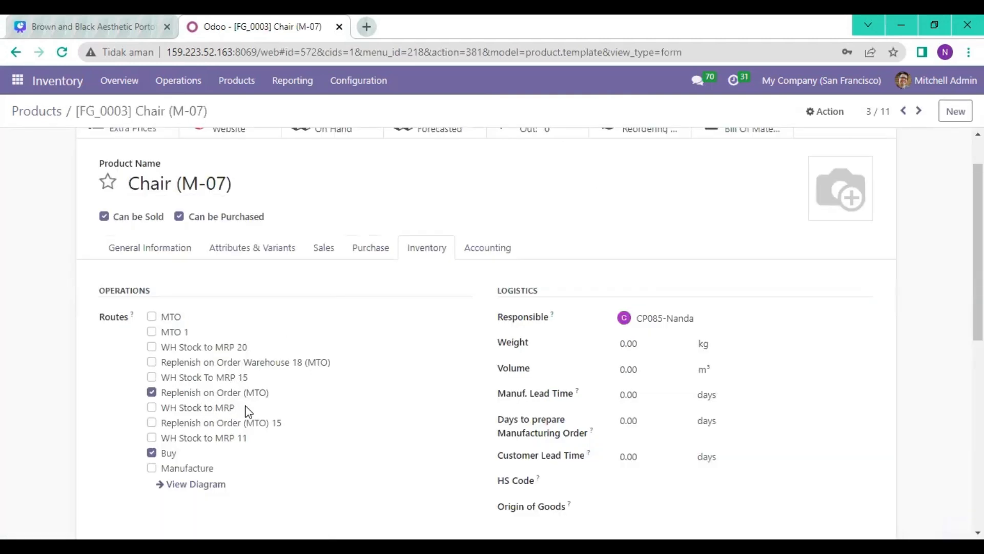
left_click(43, 117)
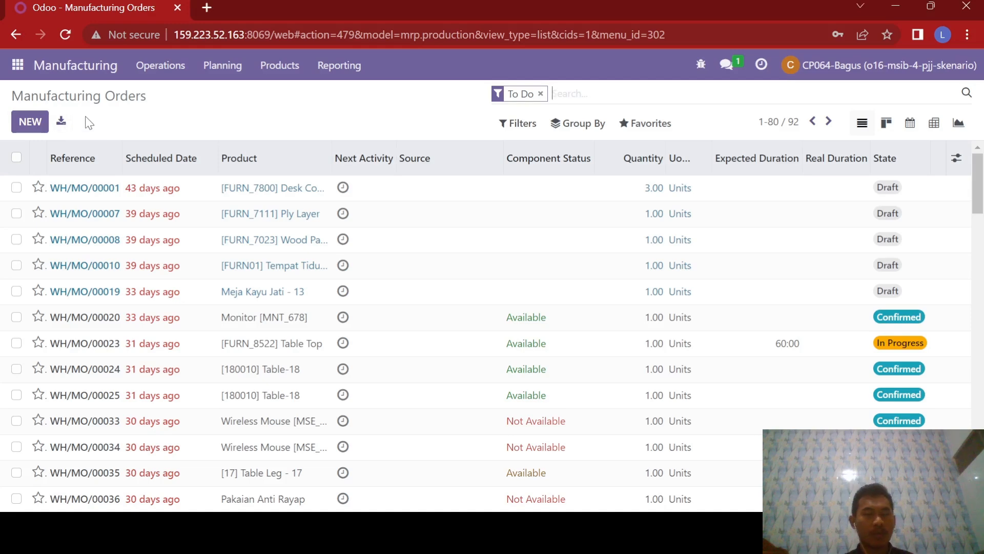
- Create a new manufacturing order for the product [FG_0002] Table (M-07) and set its scheduled date to 05/19/2023
left_click(31, 123)
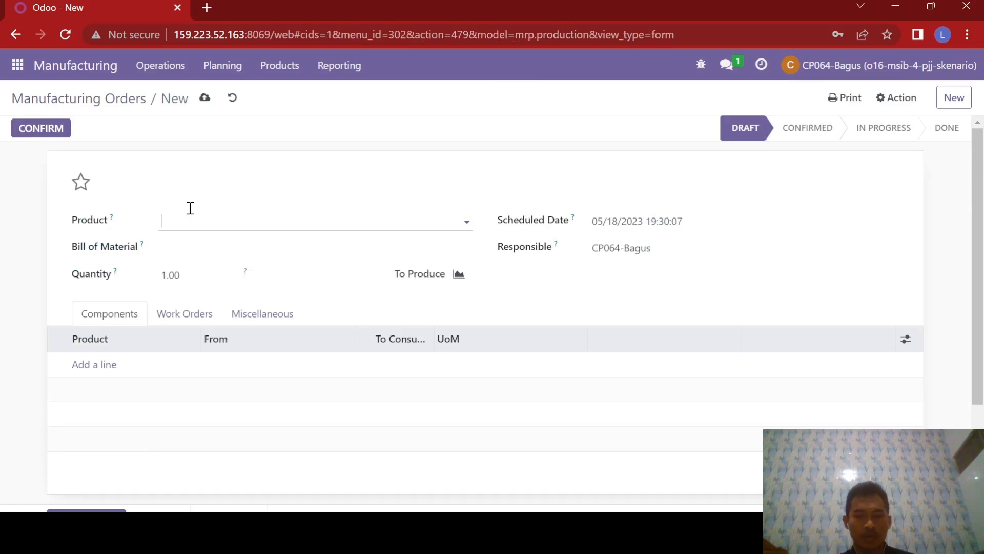
type("m-07")
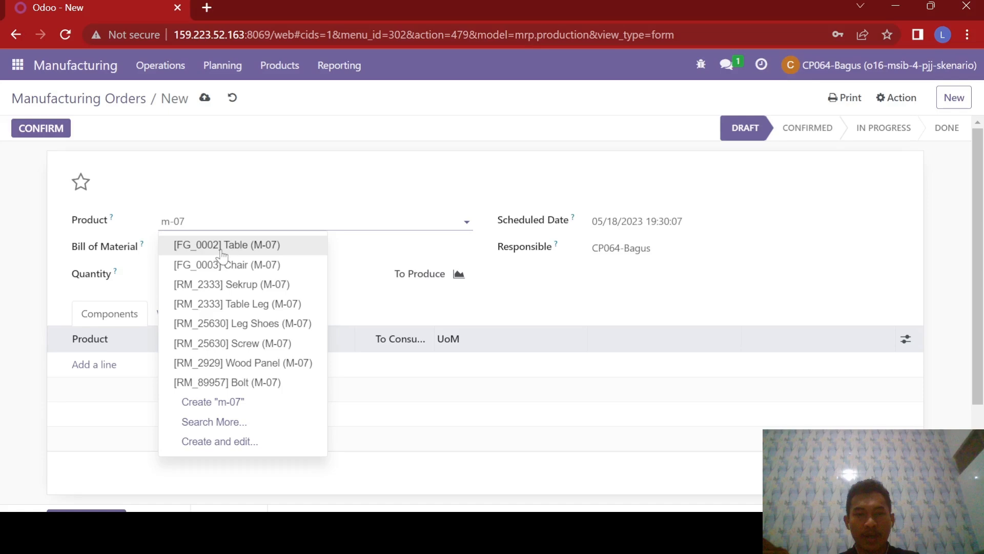
left_click(222, 245)
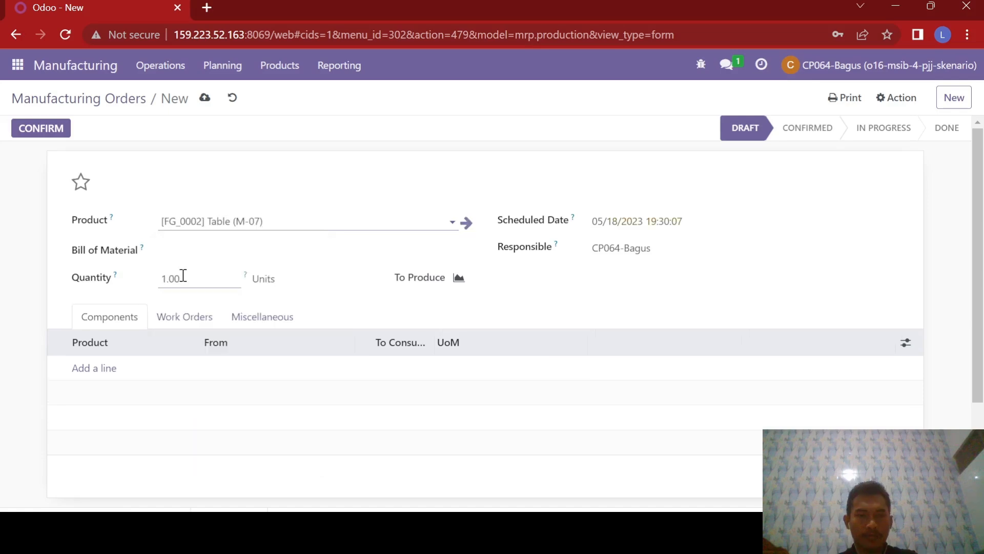
left_click(650, 223)
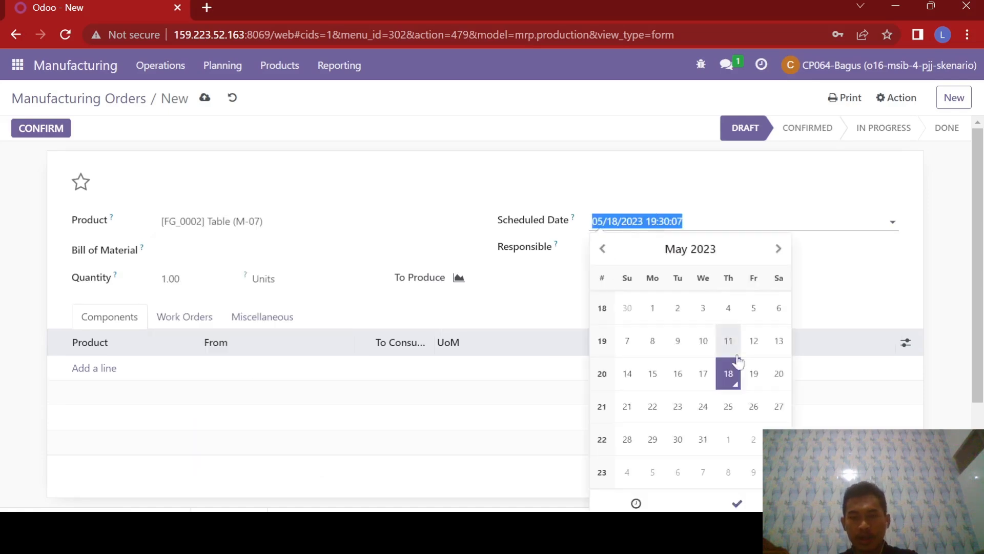
left_click(750, 376)
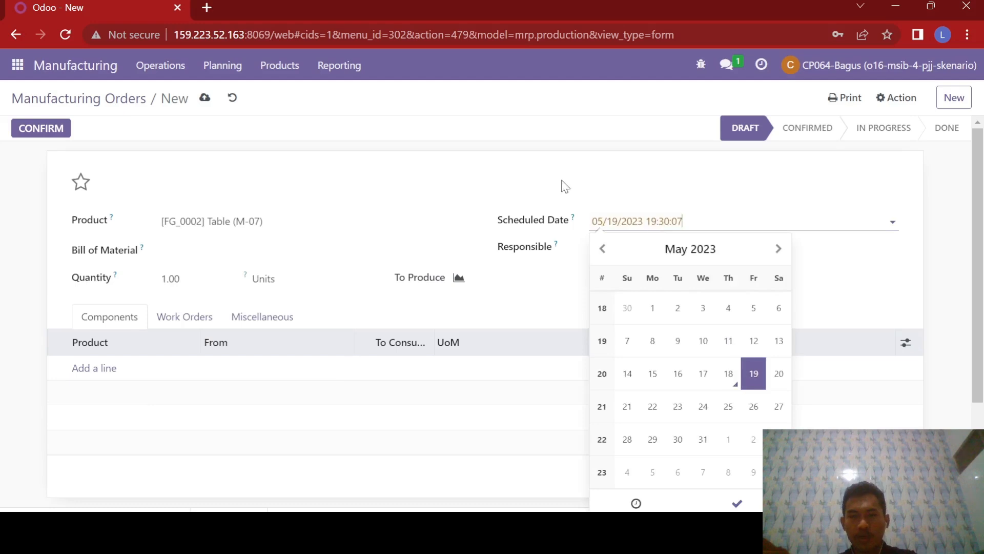
left_click(565, 185)
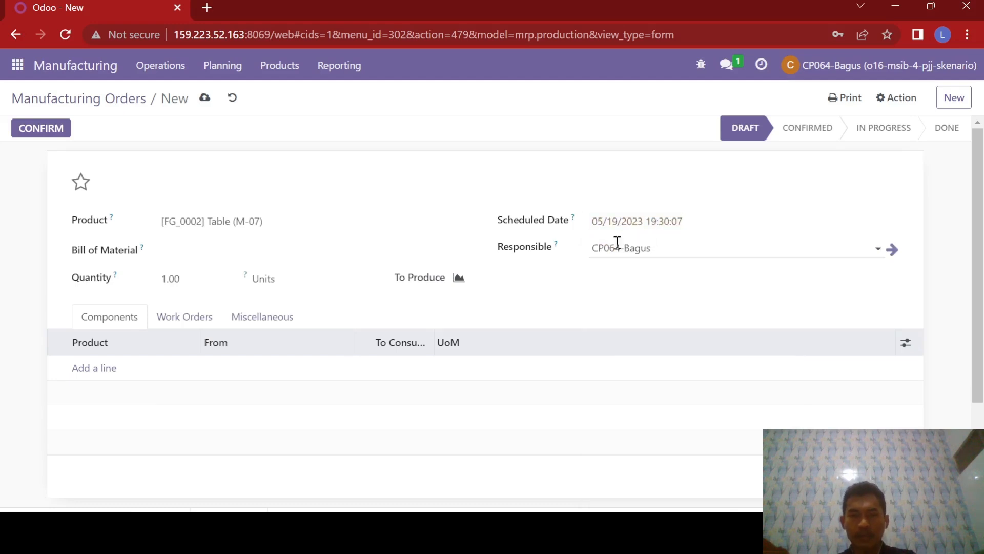
- Add [WIP_8522] Table Top (M-07) as the first component, picking it from the full product search for m-07
left_click(94, 371)
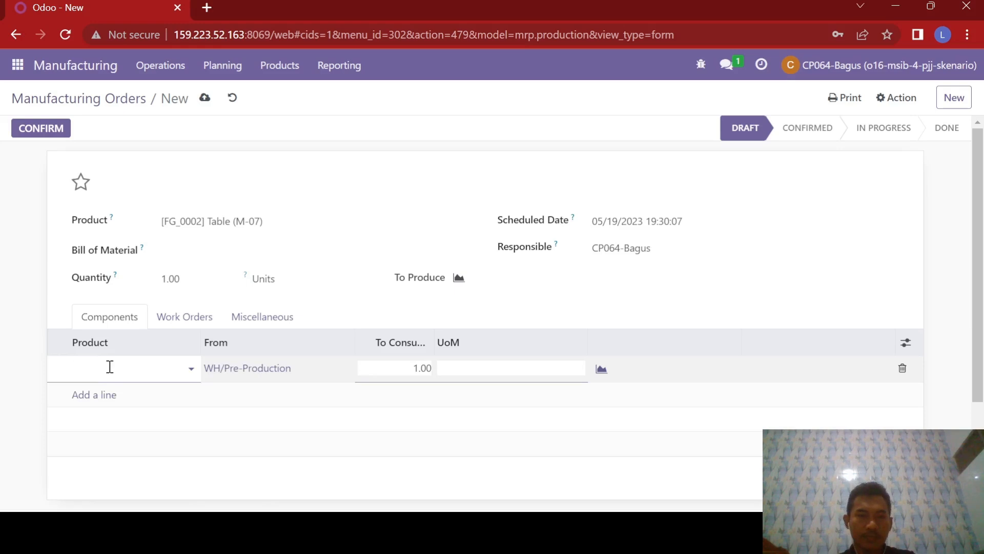
type("m-07")
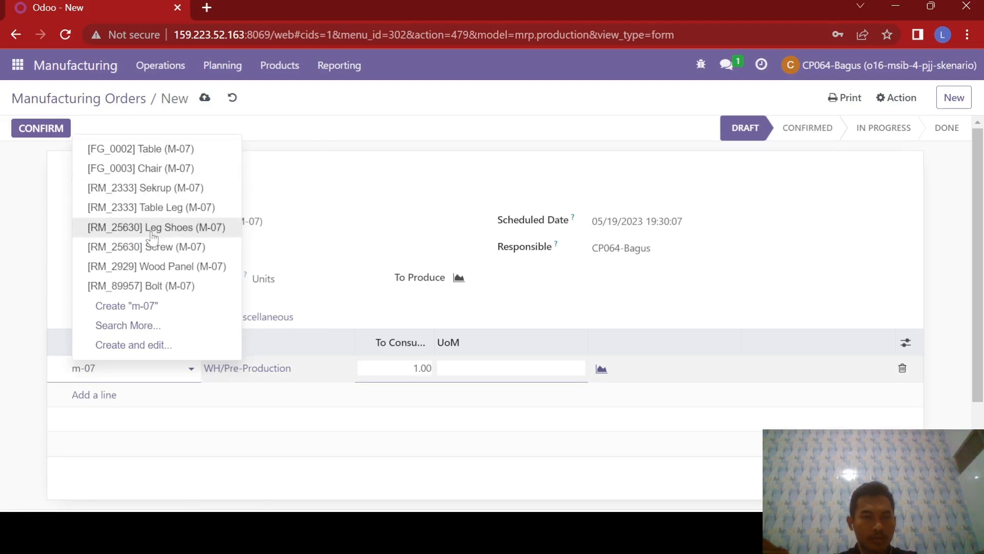
left_click(138, 331)
scroll(286, 415, "down", 1)
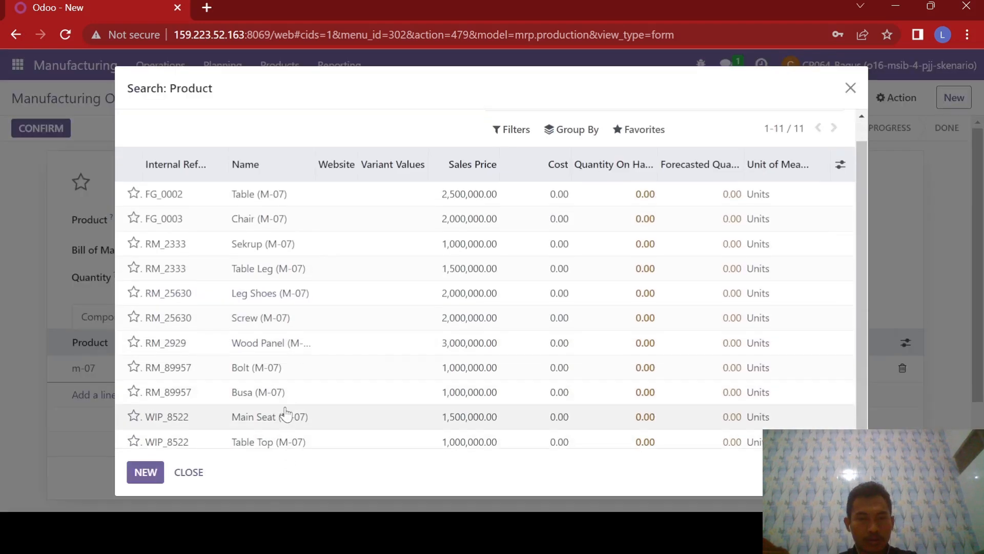
scroll(281, 449, "down", 1)
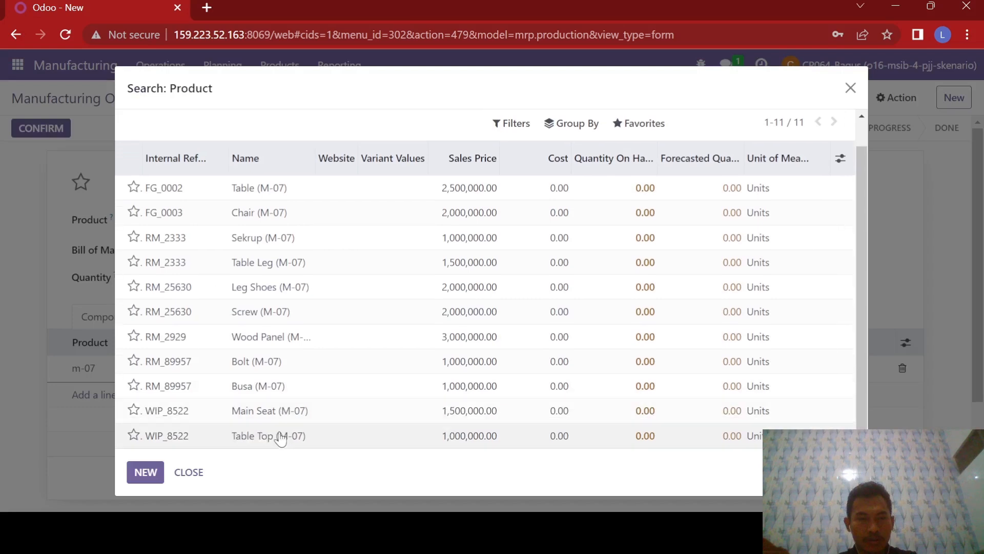
left_click(281, 440)
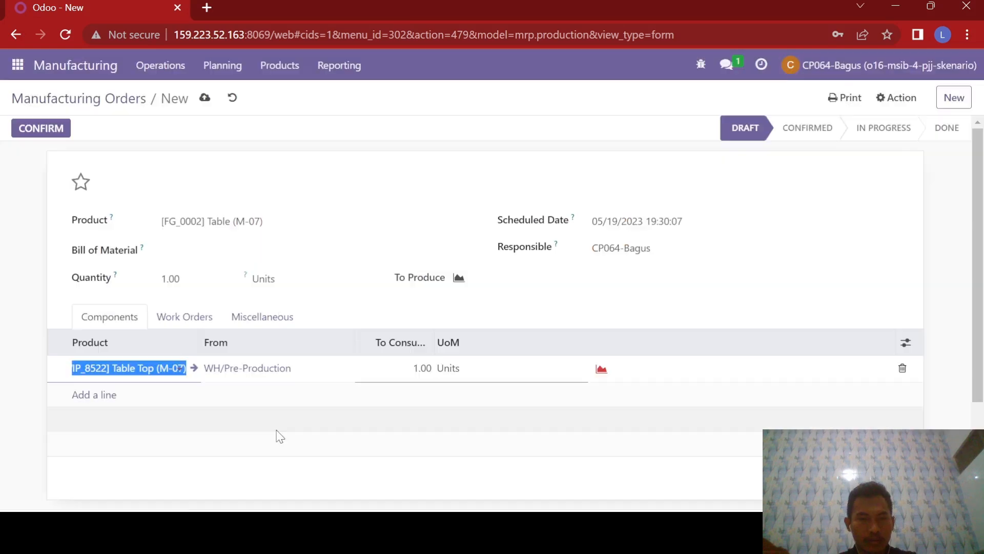
- Add [RM_2333] Table Leg (M-07) and [RM_89957] Bolt (M-07) as further components of the manufacturing order
left_click(99, 392)
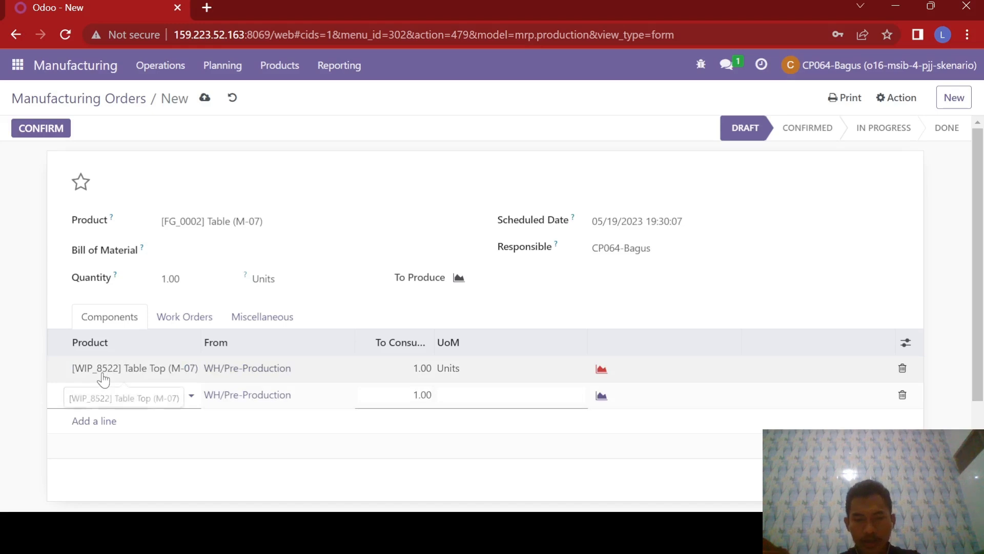
type("m-07")
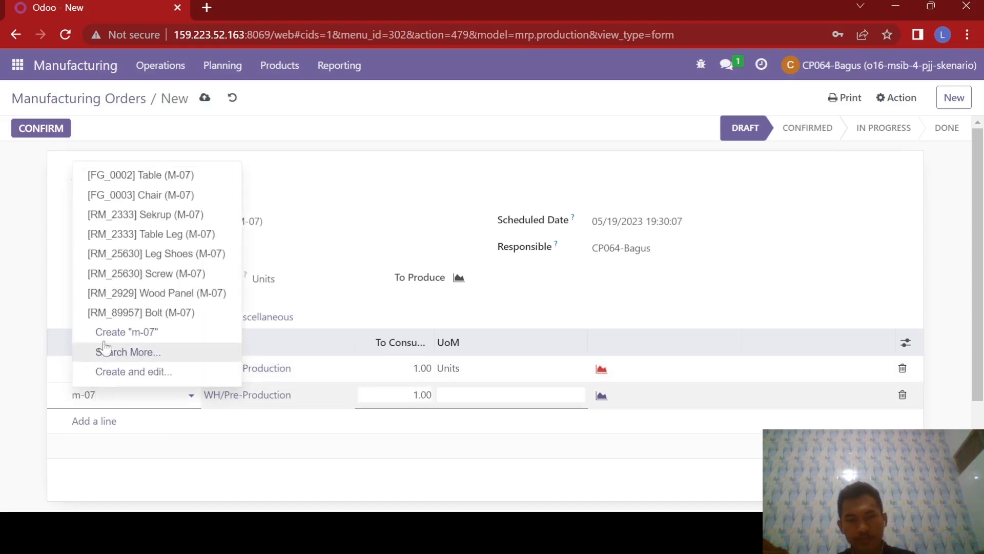
left_click(184, 234)
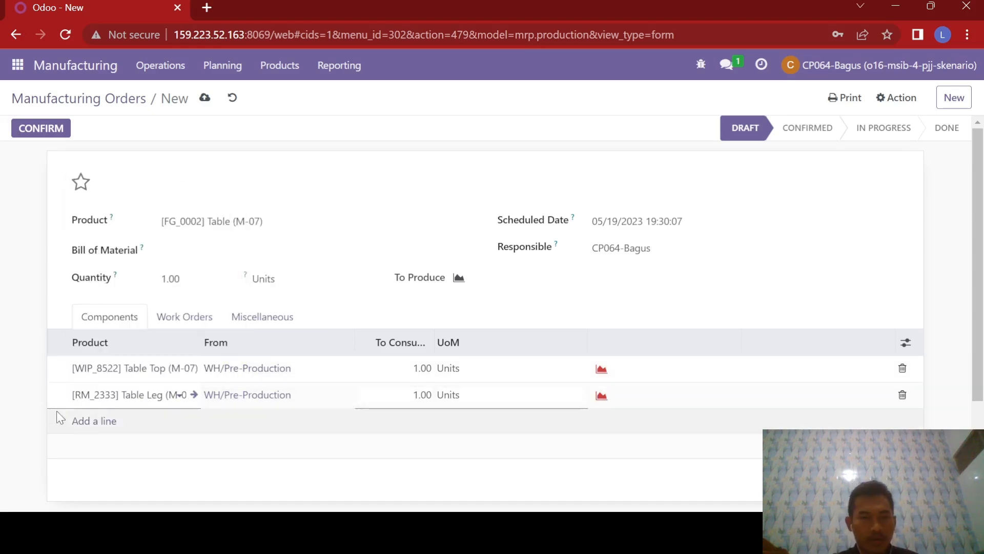
left_click(102, 422)
type("m-07")
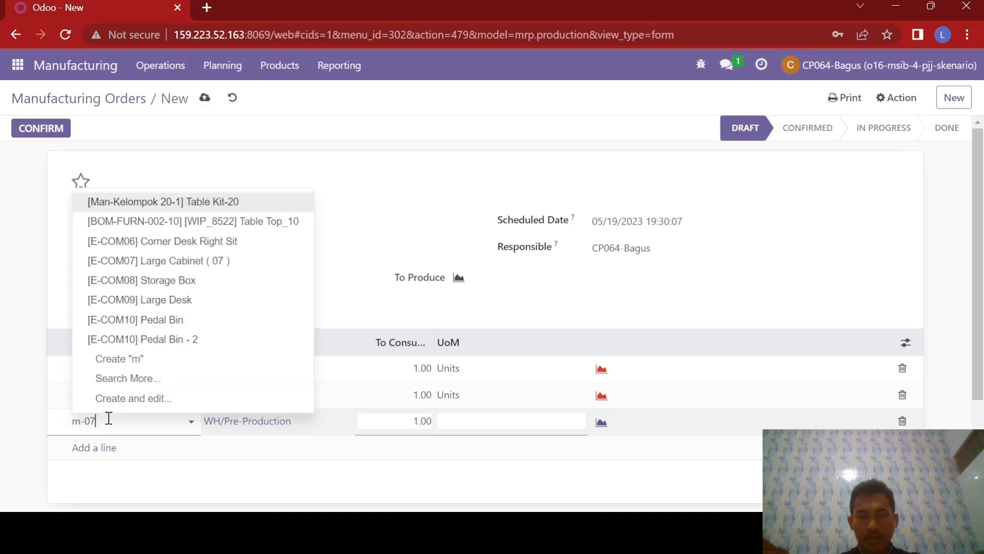
left_click(200, 337)
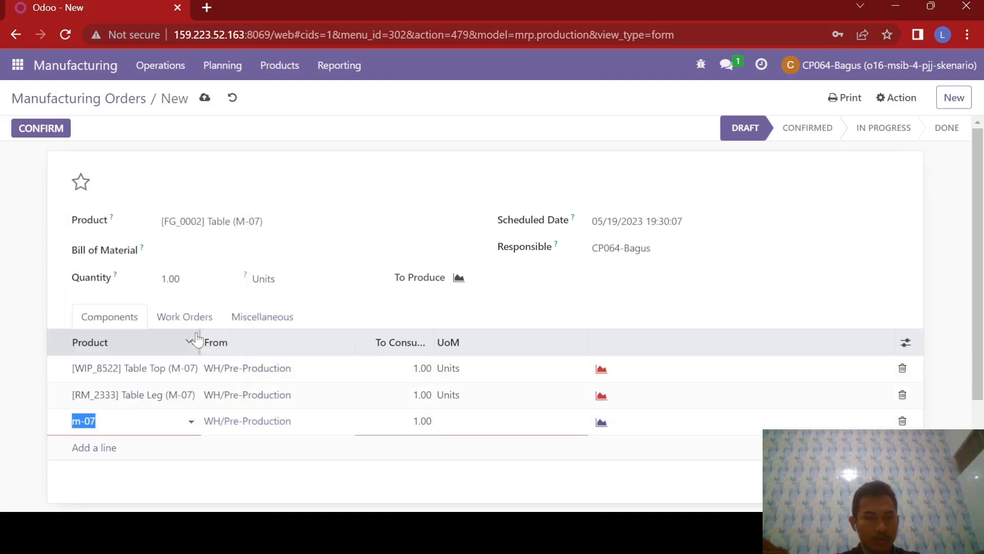
- Add [RM_25630] Screw (M-07) as the fourth component of the manufacturing order
left_click(112, 449)
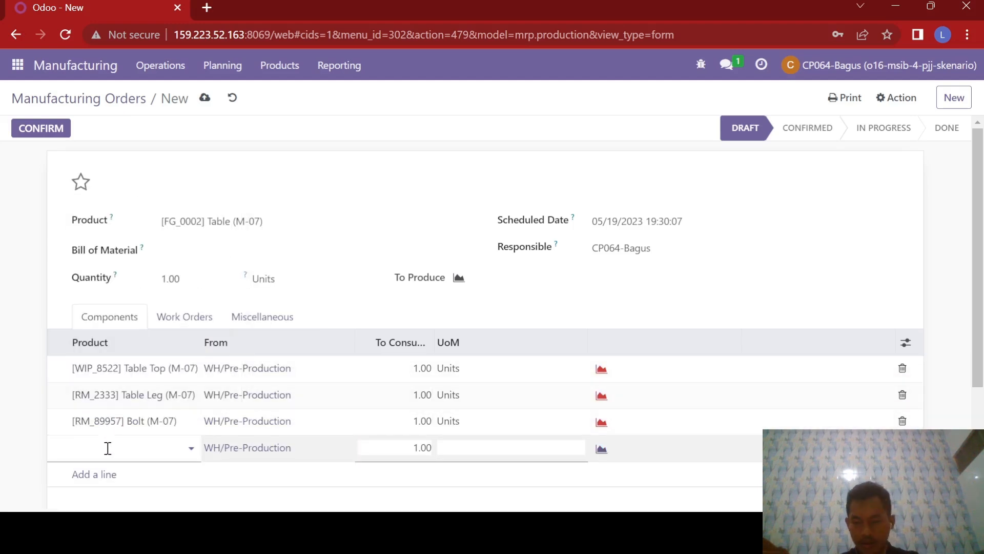
type("m-07")
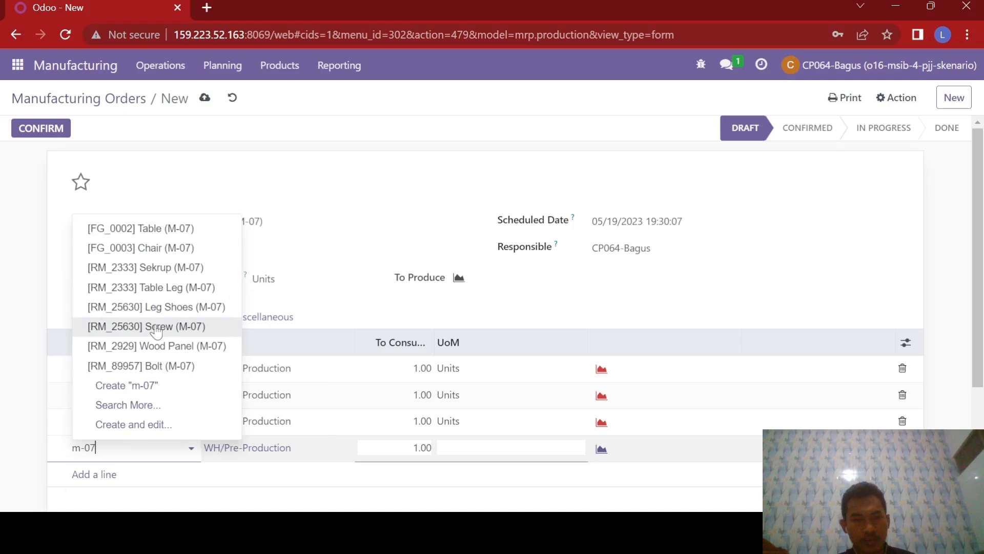
left_click(156, 328)
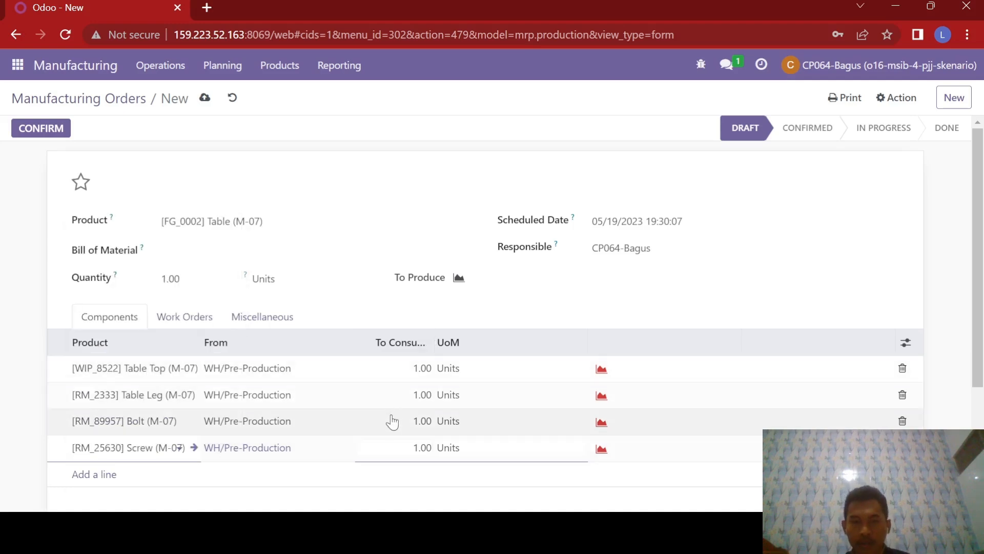
- Set the quantity to consume to 4 for both the Bolt (M-07) and Screw (M-07) components
left_click(423, 432)
type("4")
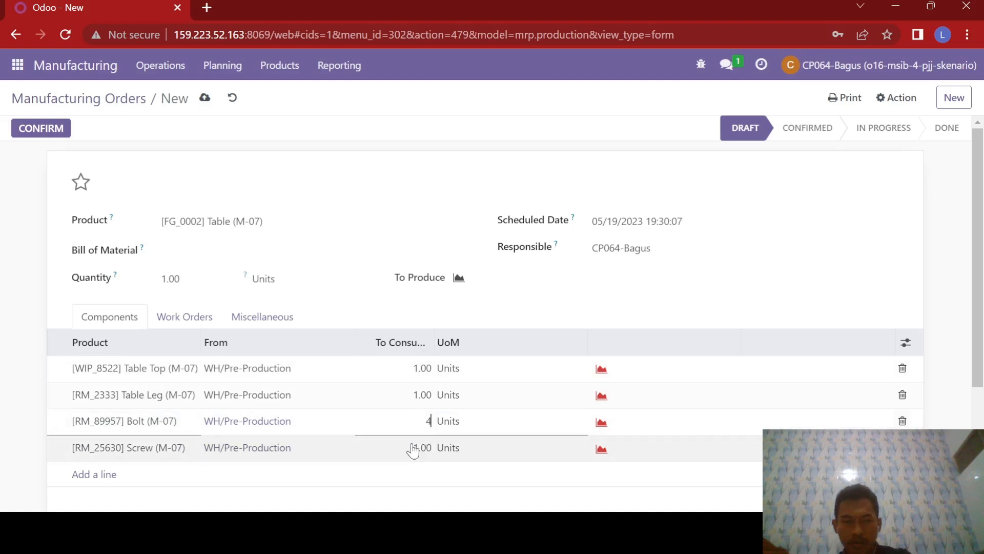
left_click(416, 447)
type("4")
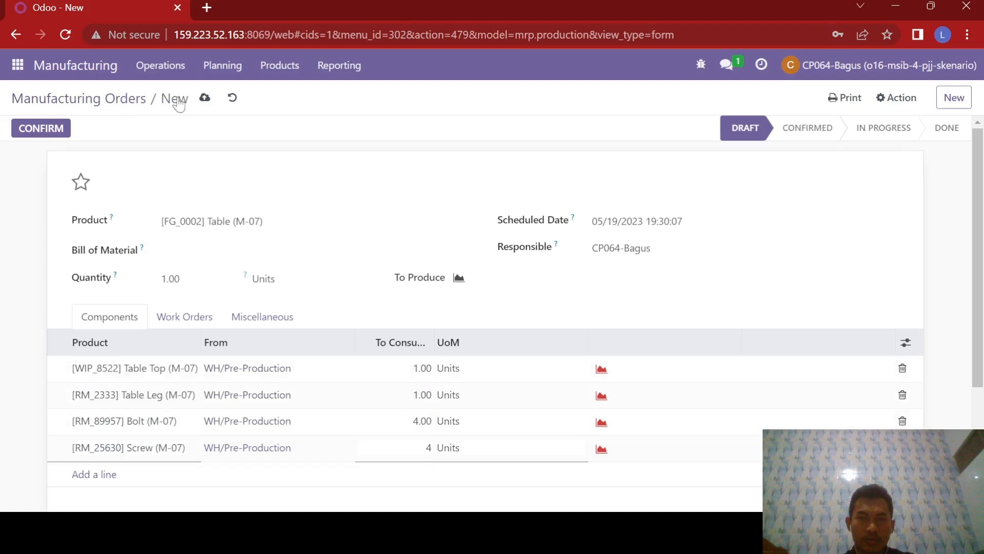
- Add a work order with the operation Pemotongan at the work center Cutting 07
left_click(183, 321)
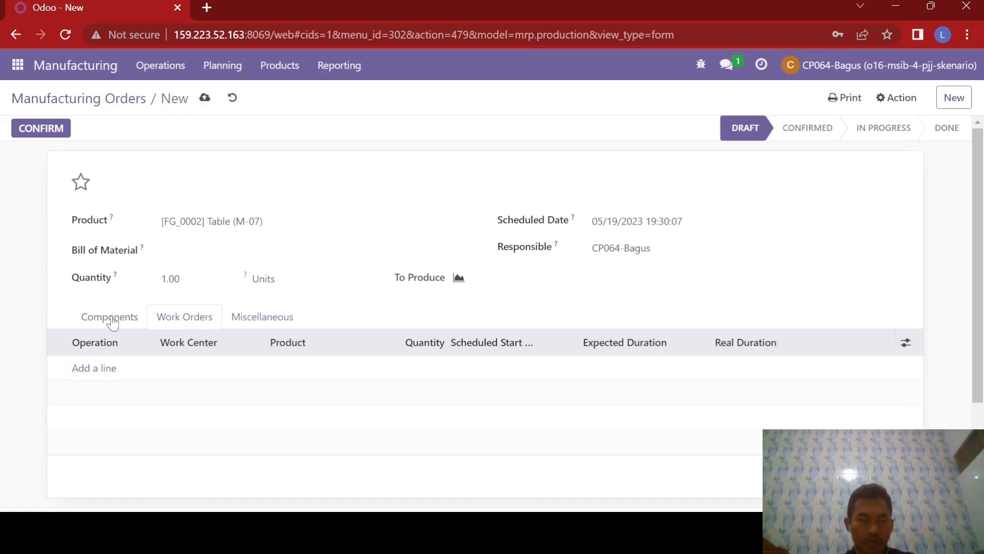
left_click(94, 374)
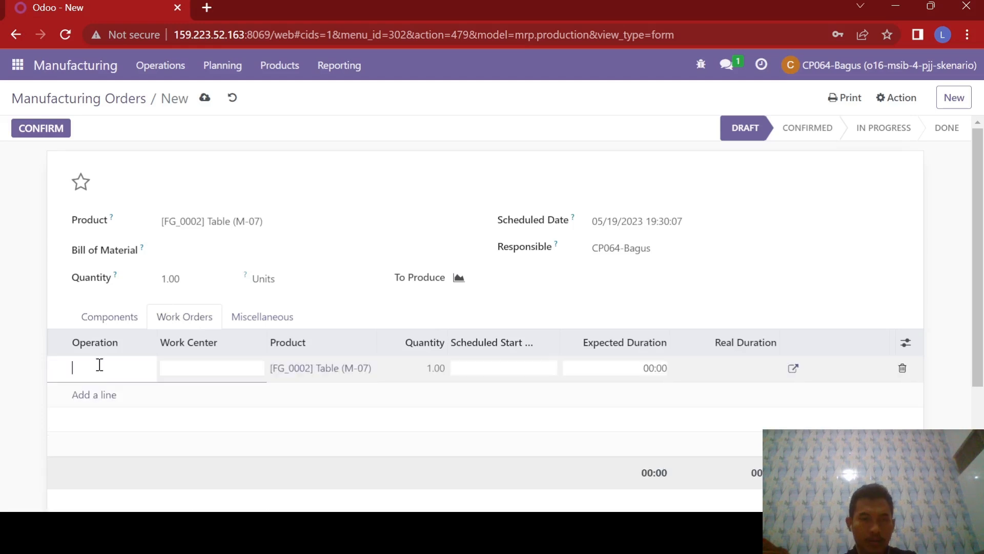
type("Pemotongan")
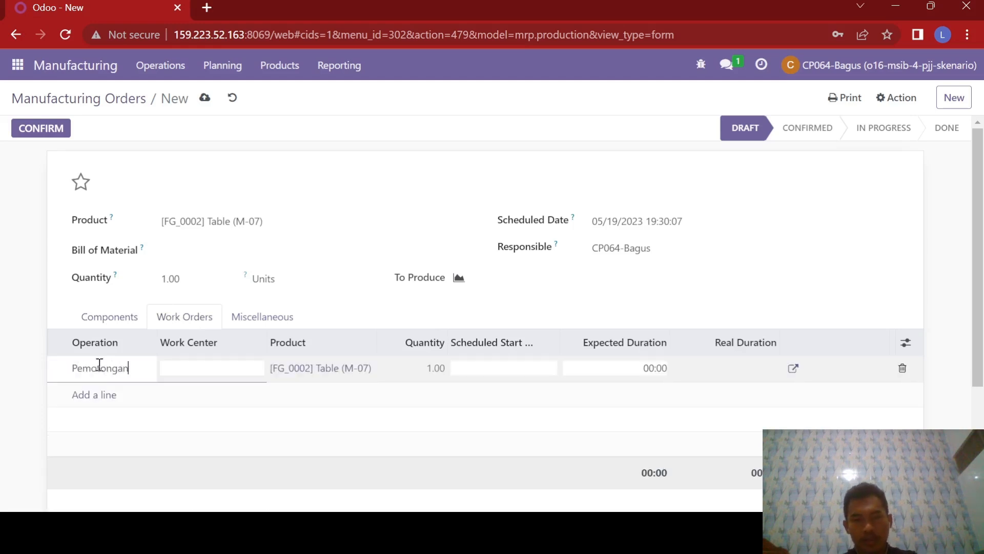
left_click(101, 405)
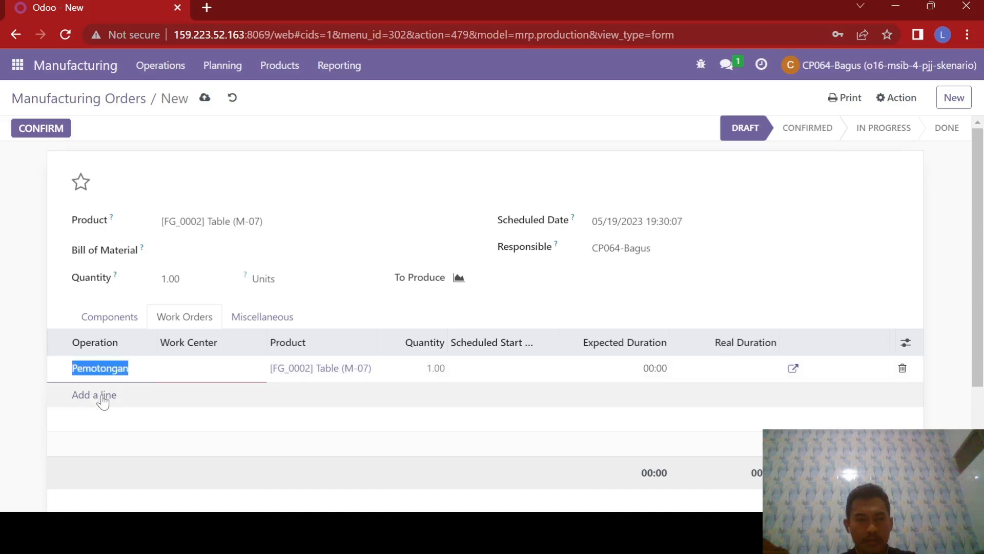
left_click(206, 367)
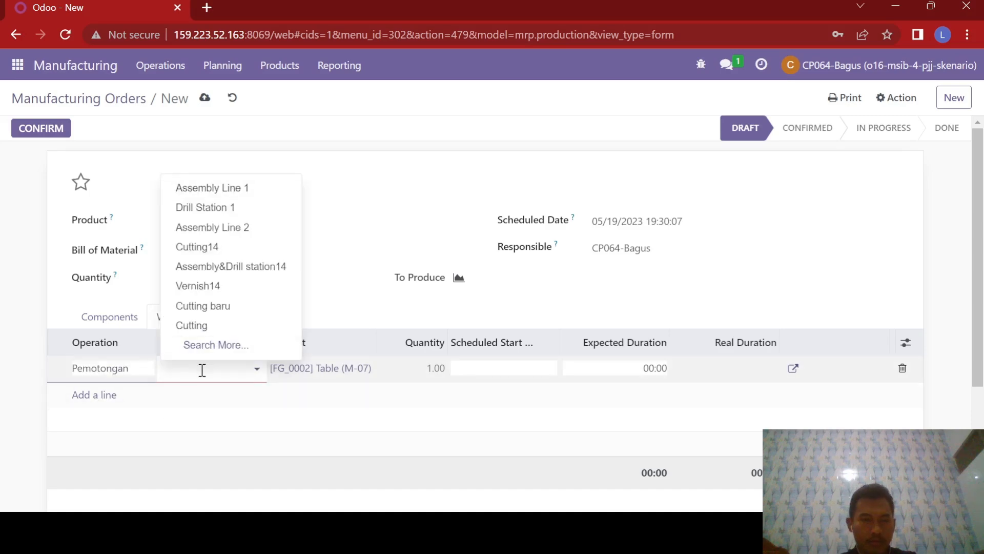
type("cuttin")
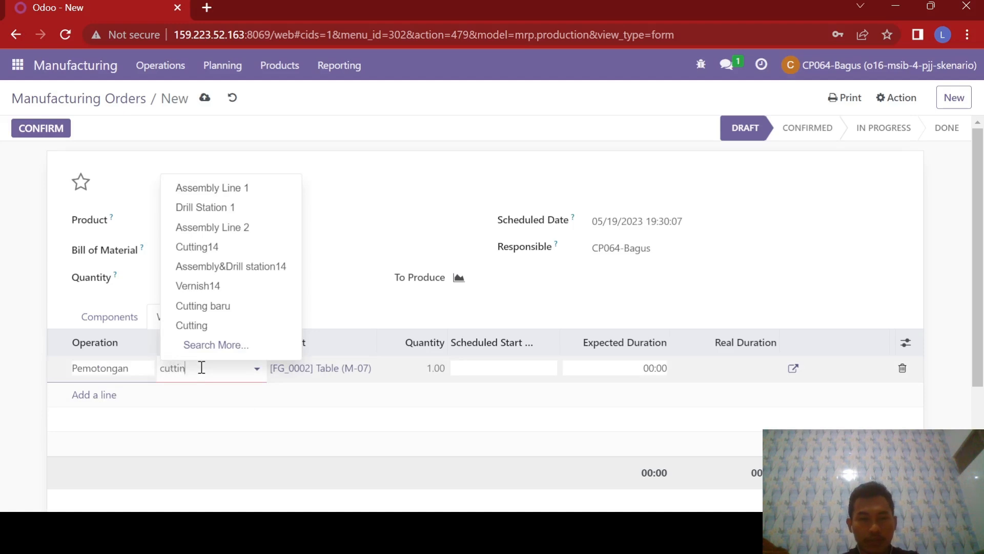
type("g 07")
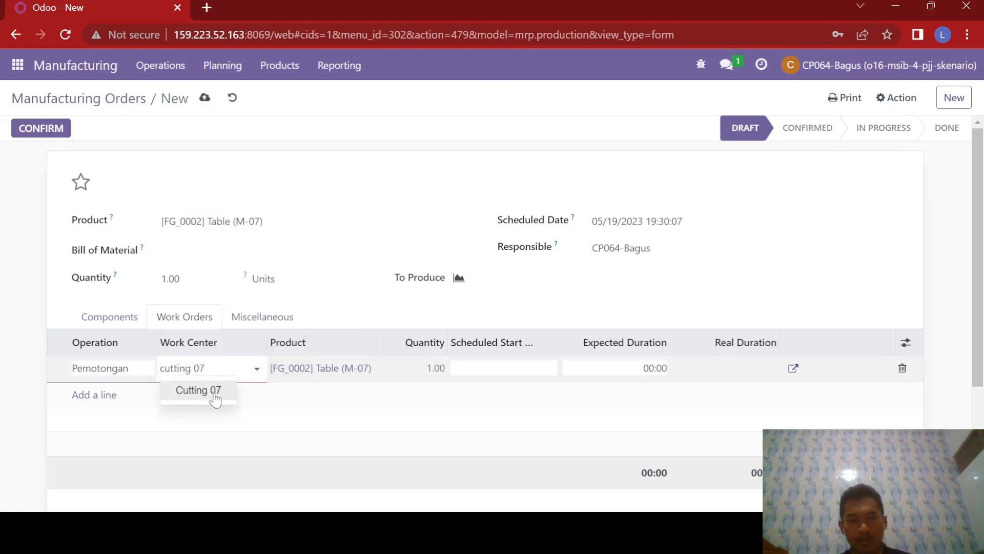
left_click(215, 398)
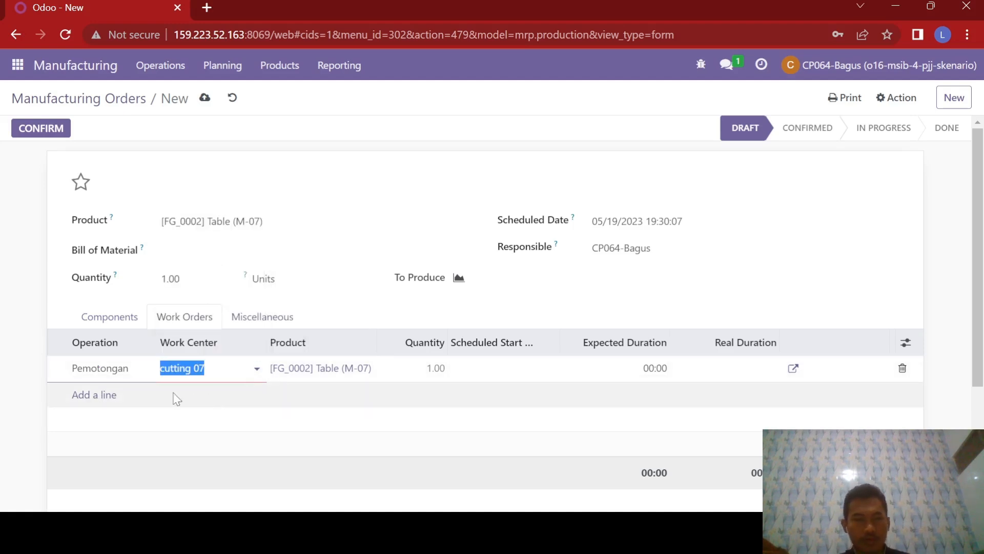
- Add a second work order with the operation Perakitan at the work center Assembly 07
left_click(97, 405)
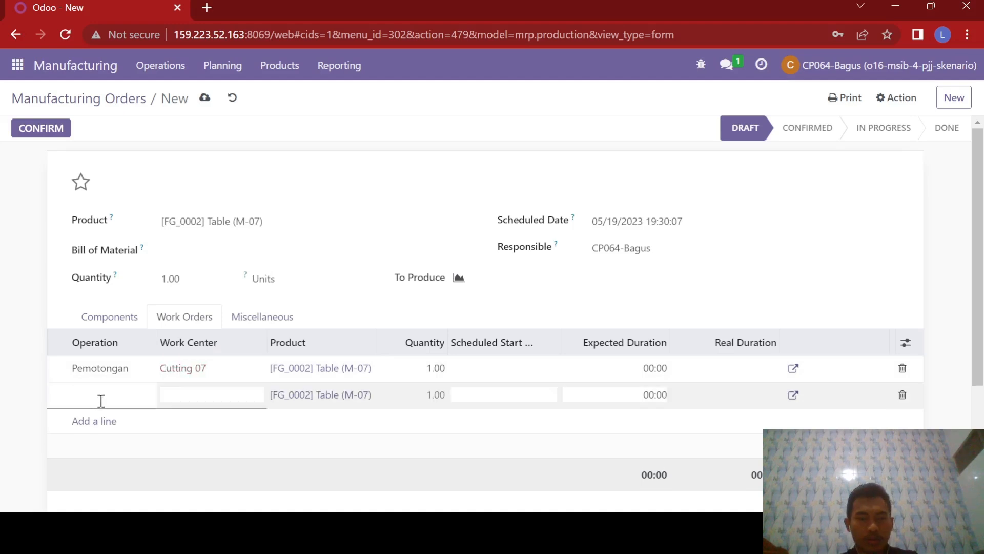
type("Perakitan")
left_click(208, 399)
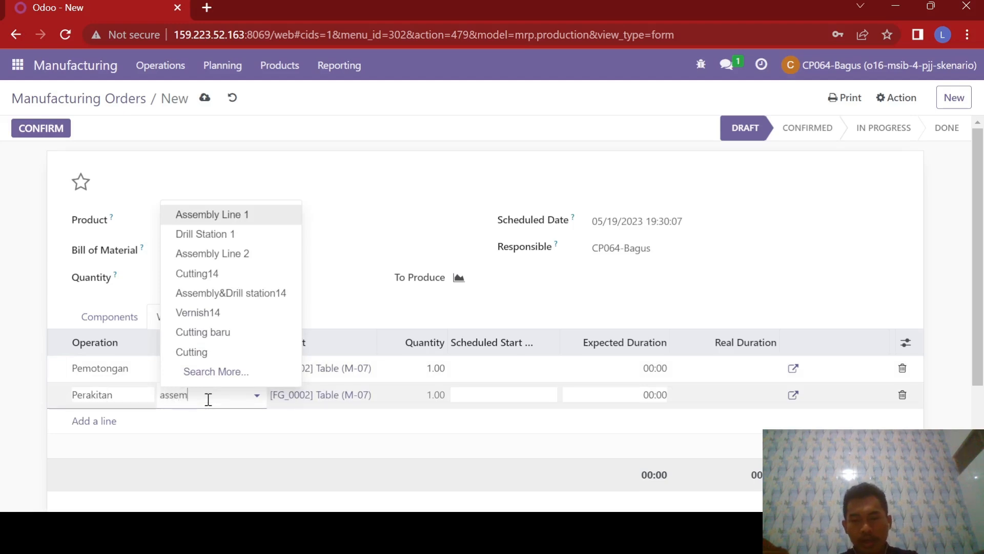
left_click(196, 416)
- Set the scheduled start of the Pemotongan work order to 05/19/2023
left_click(518, 373)
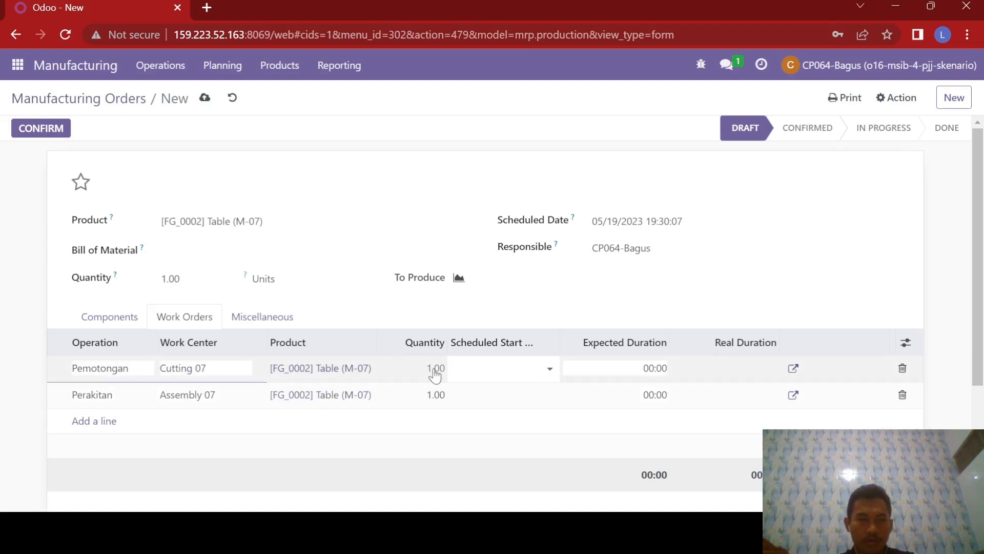
left_click(504, 370)
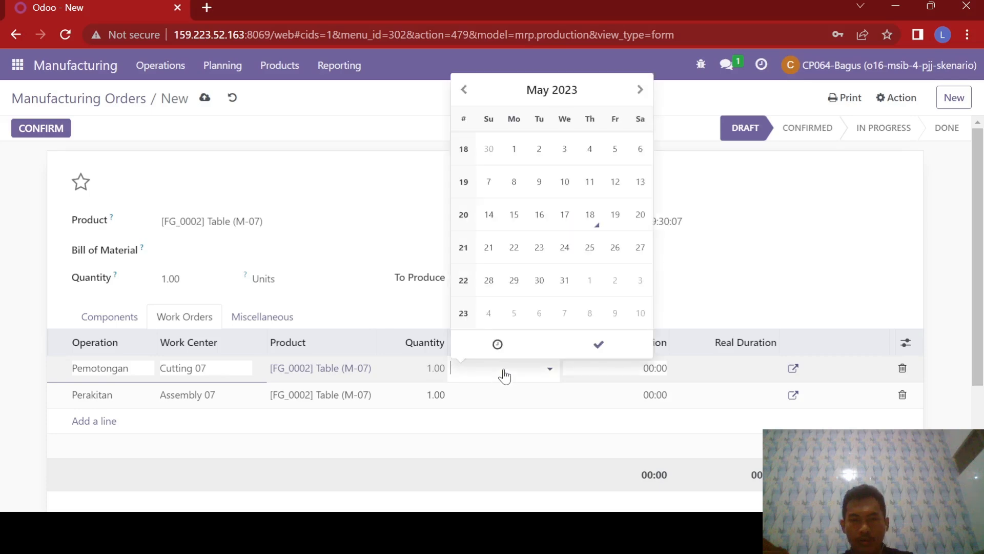
left_click(615, 215)
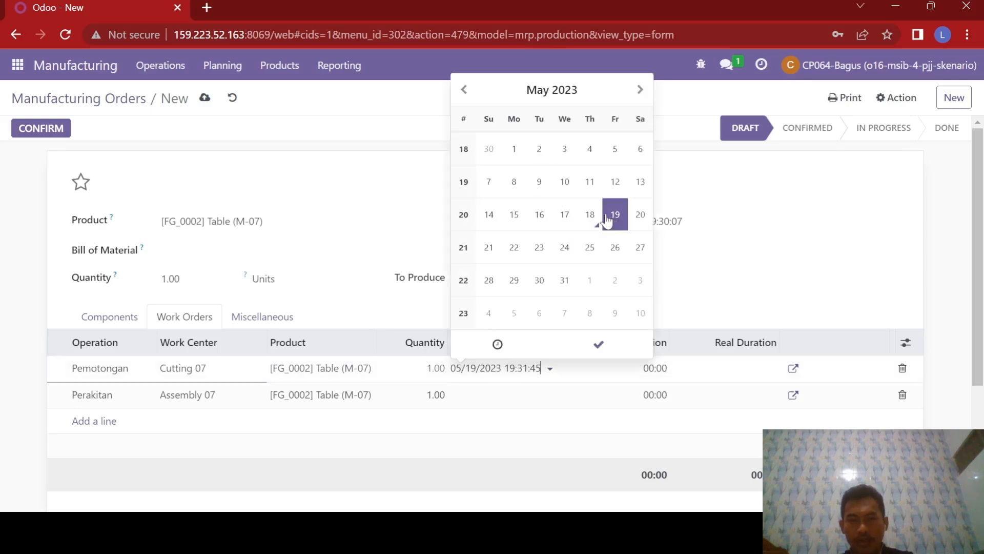
left_click(661, 167)
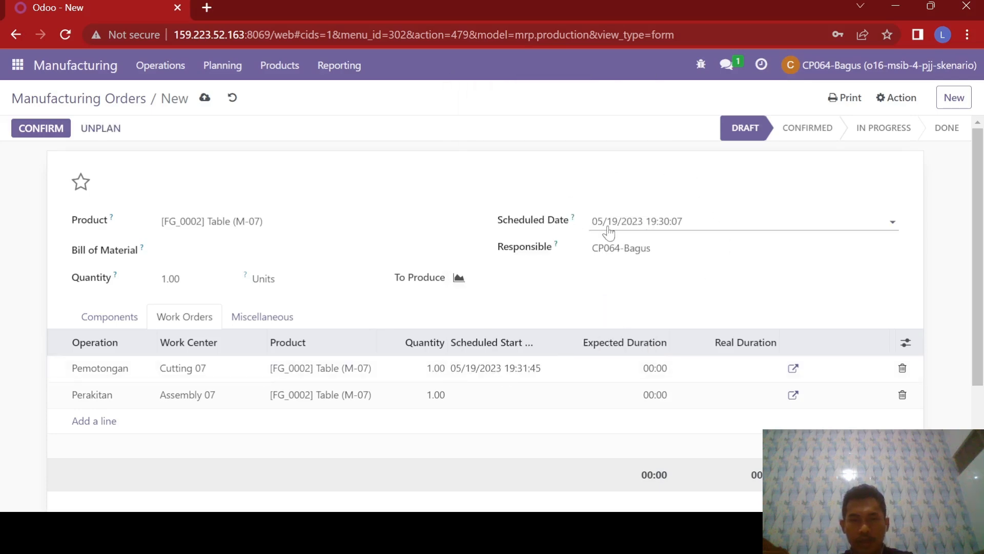
- Set the expected duration to 30:00 for the Pemotongan work order and 75:00 for Perakitan
left_click(653, 370)
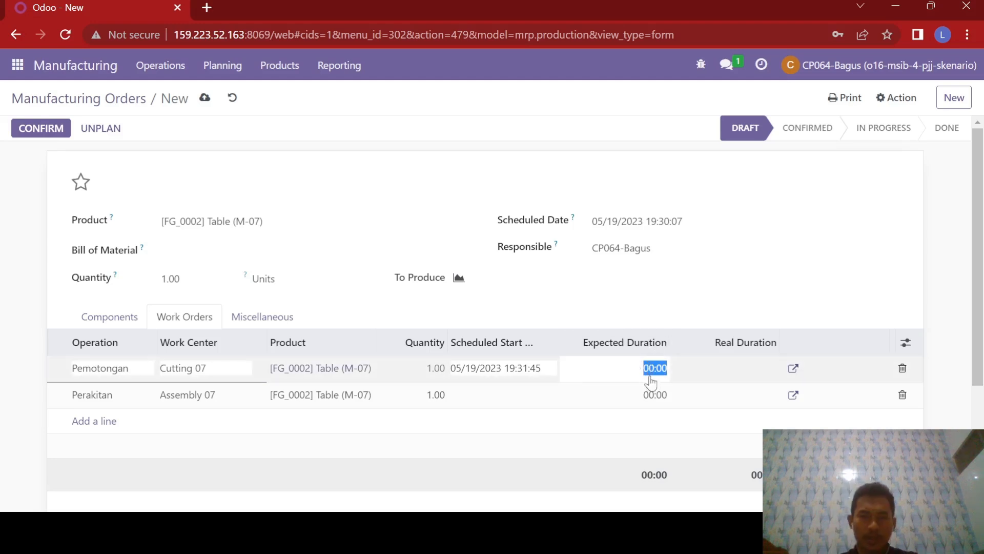
type("30")
left_click(619, 182)
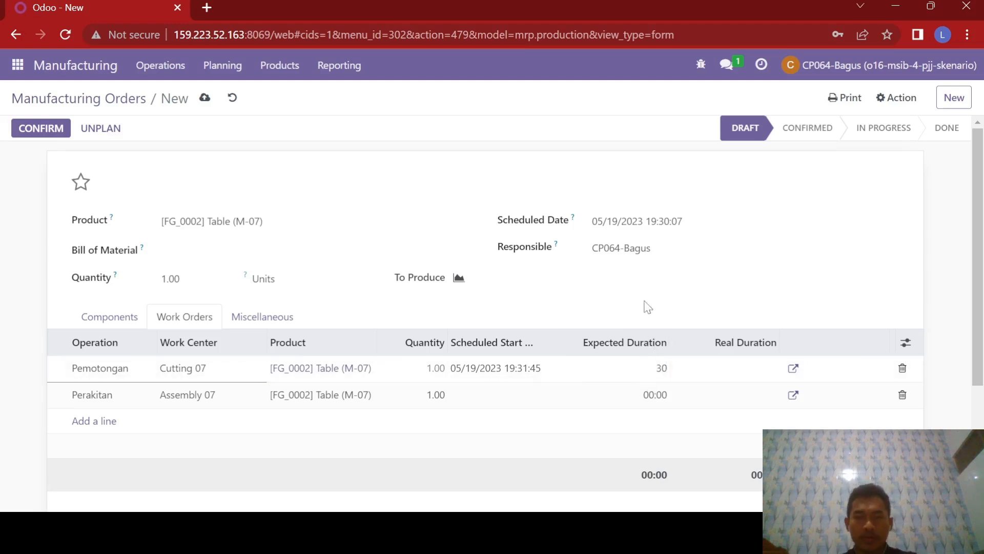
left_click(482, 395)
left_click(507, 160)
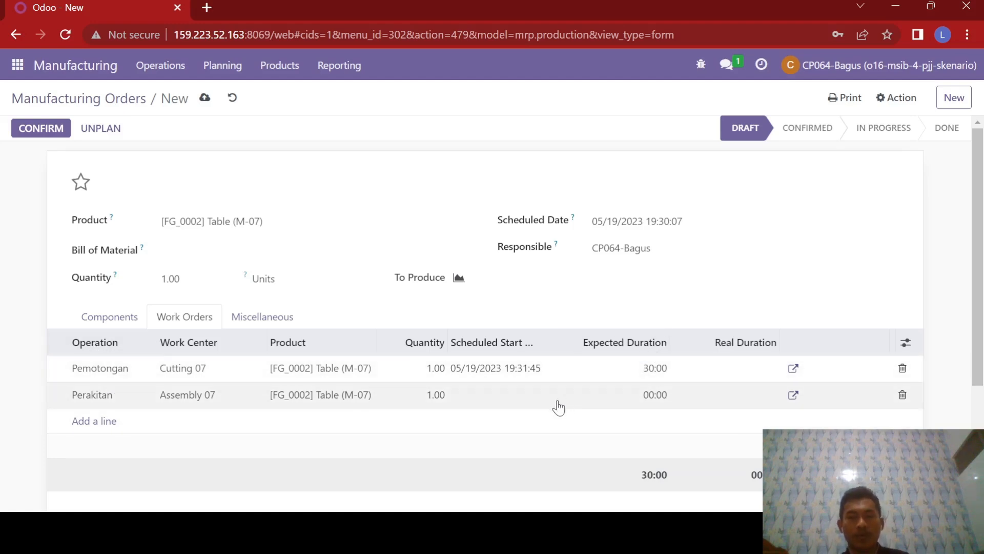
left_click(656, 395)
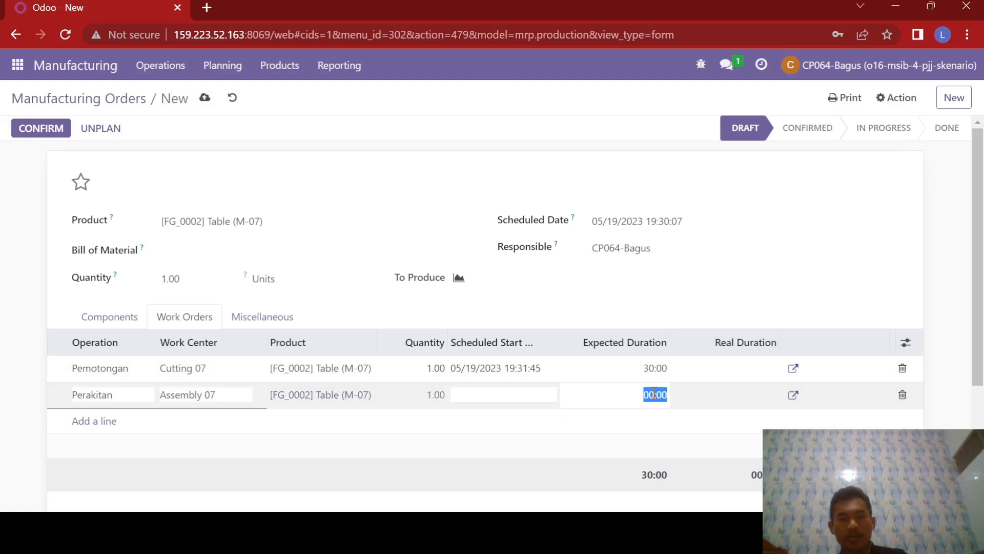
type("75")
left_click(543, 189)
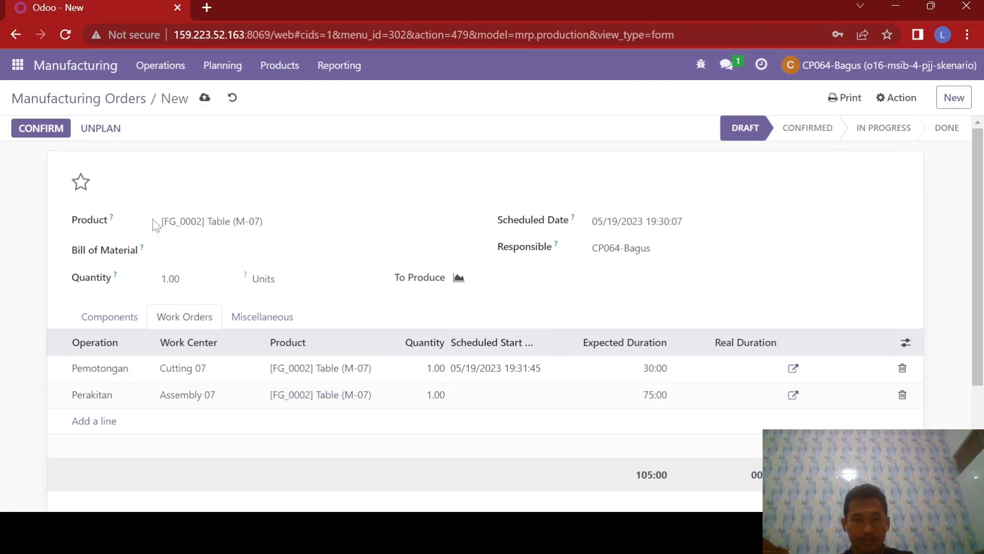
- Save and confirm the Table (M-07) manufacturing order, and open its child manufacturing order
left_click(206, 102)
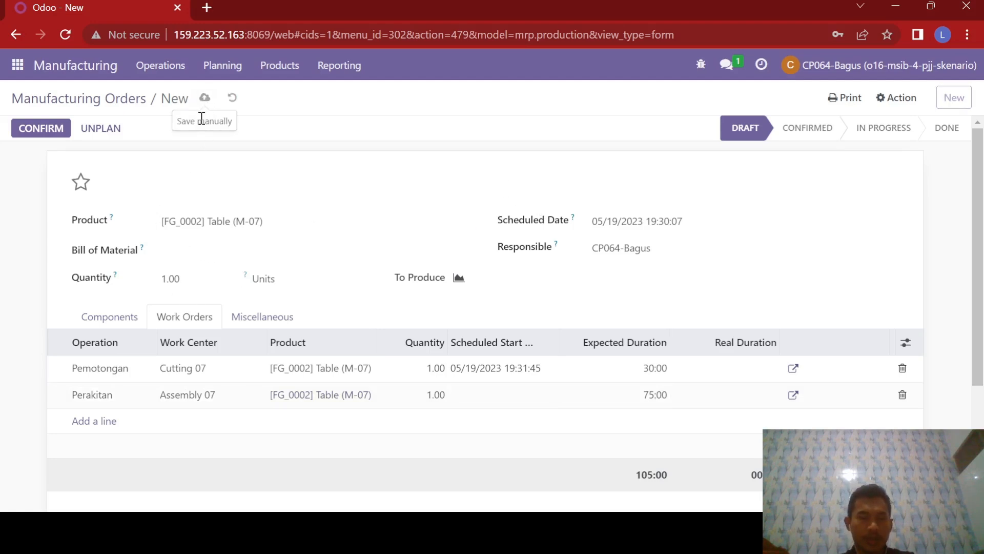
left_click(43, 134)
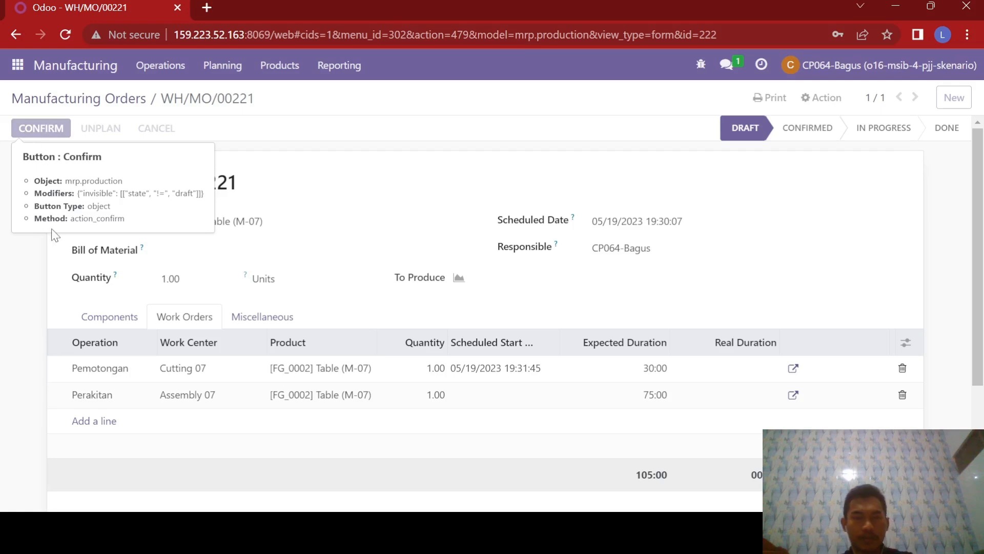
left_click(103, 351)
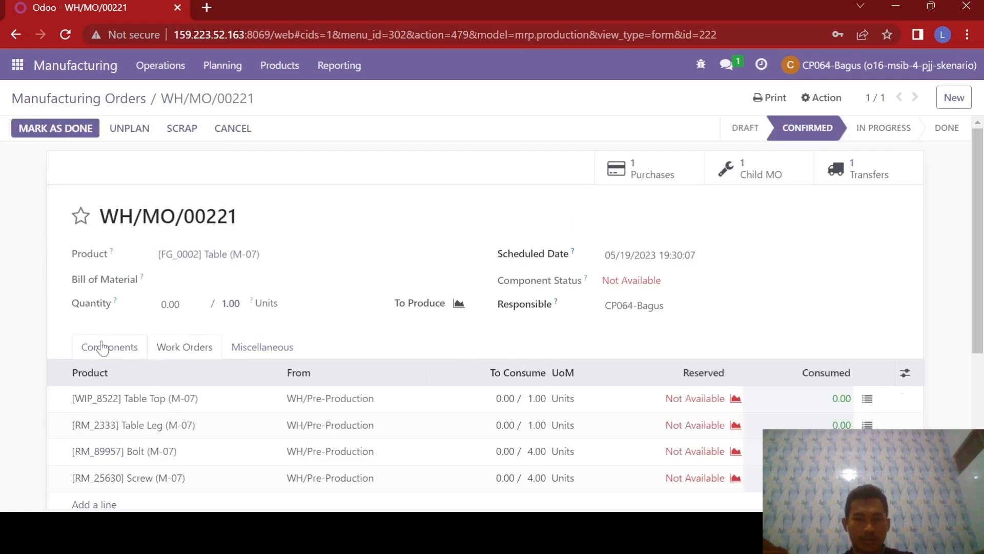
scroll(233, 321, "down", 1)
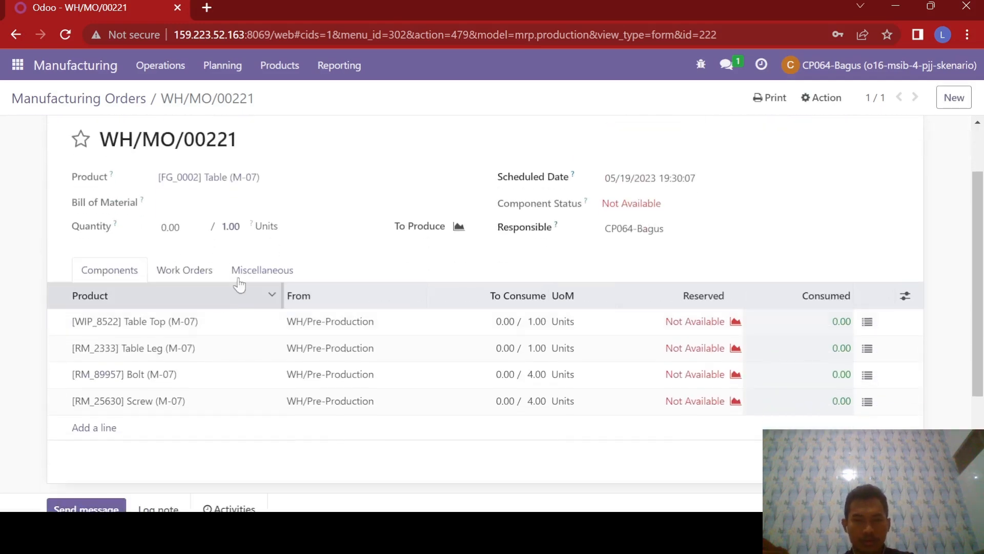
scroll(231, 281, "up", 1)
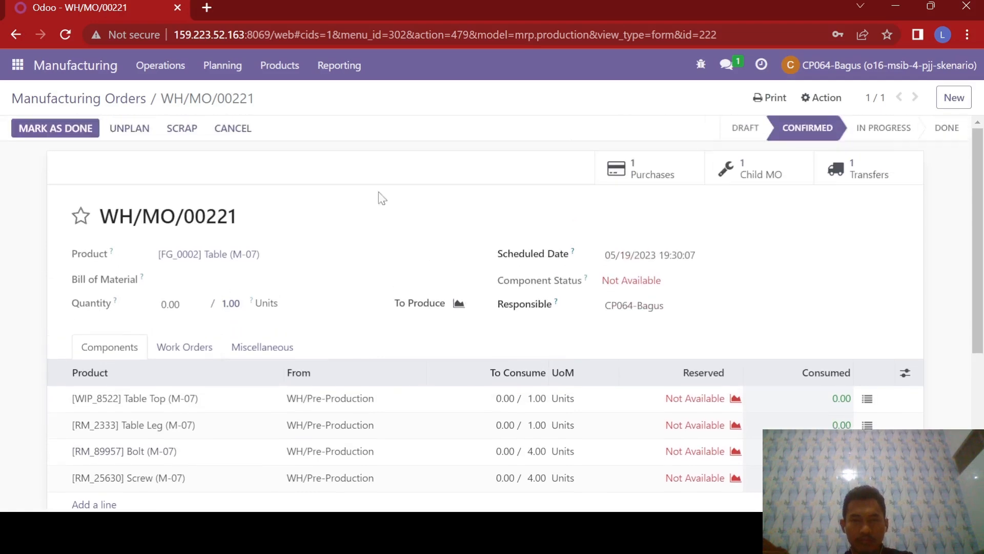
left_click(728, 171)
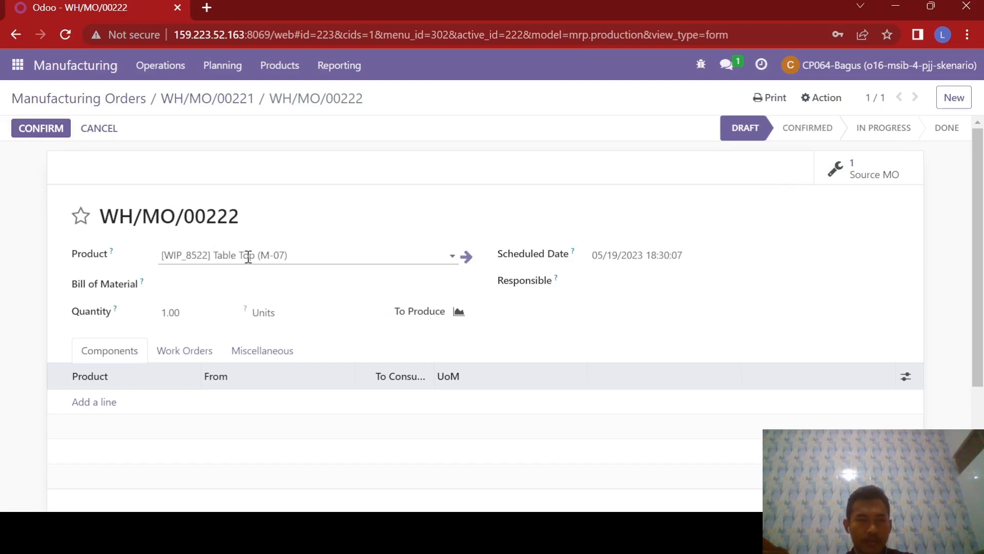
left_click(311, 250)
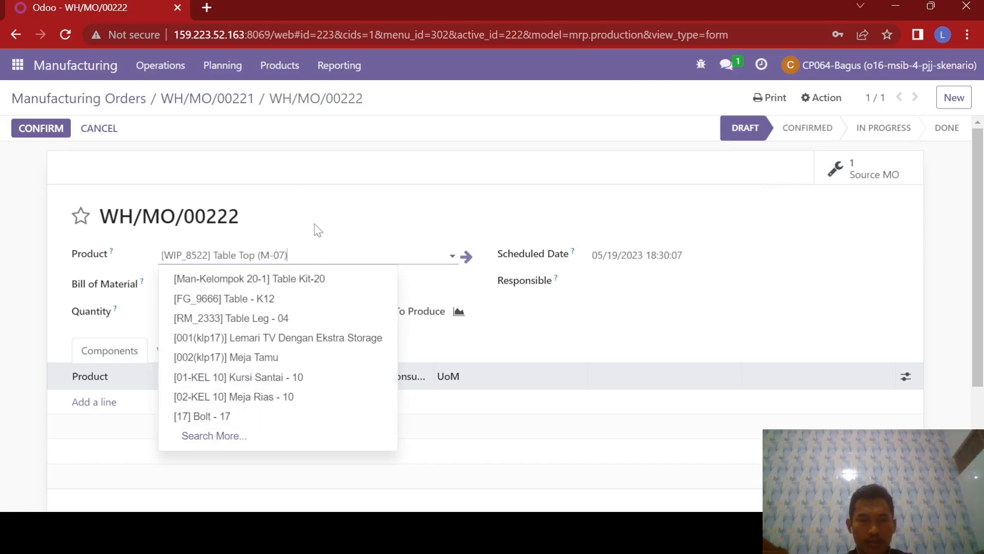
type("m")
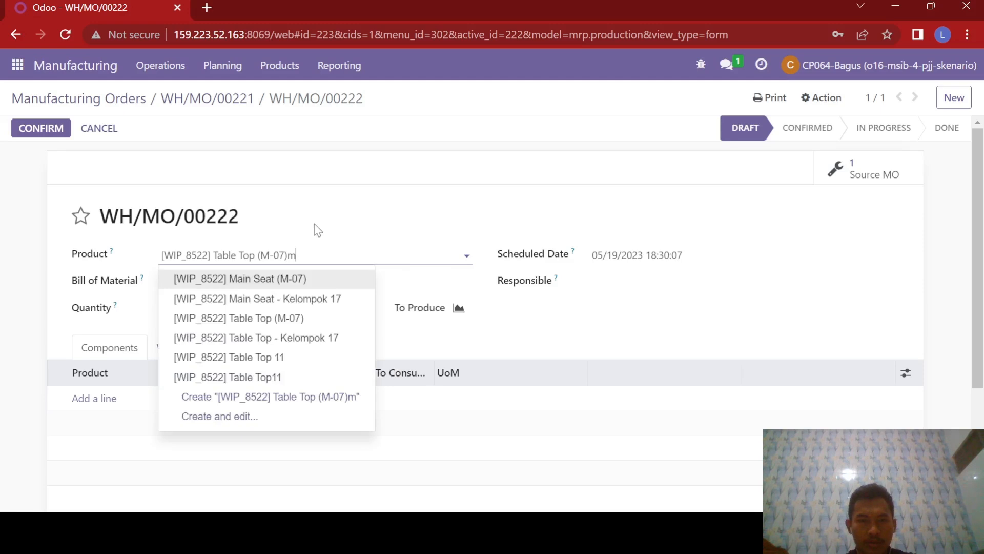
type("07")
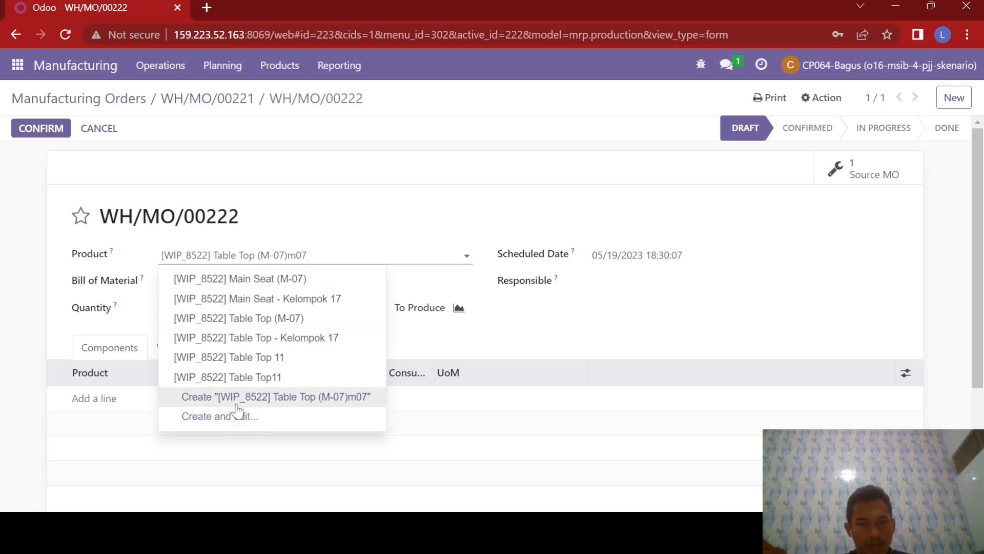
left_click_drag(320, 250, 291, 249)
left_click(299, 193)
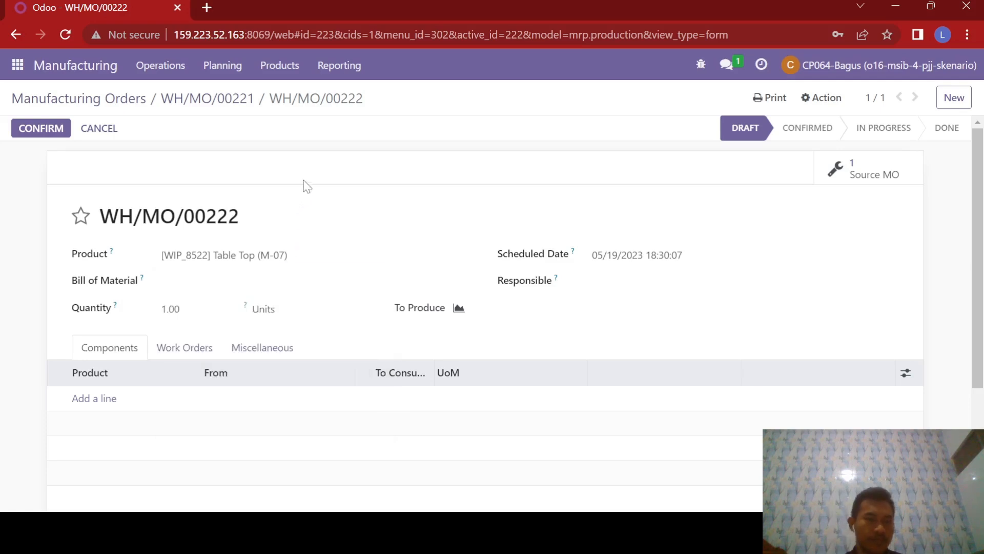
- Add [RM_2929] Wood Panel (M-07) as a component of the Table Top (M-07) manufacturing order
left_click(103, 405)
type("m")
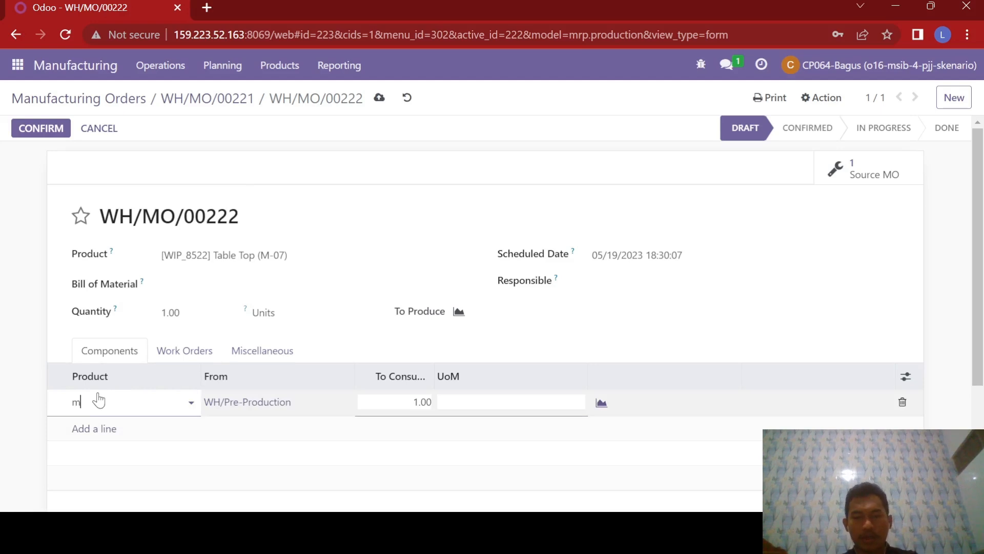
type("-07")
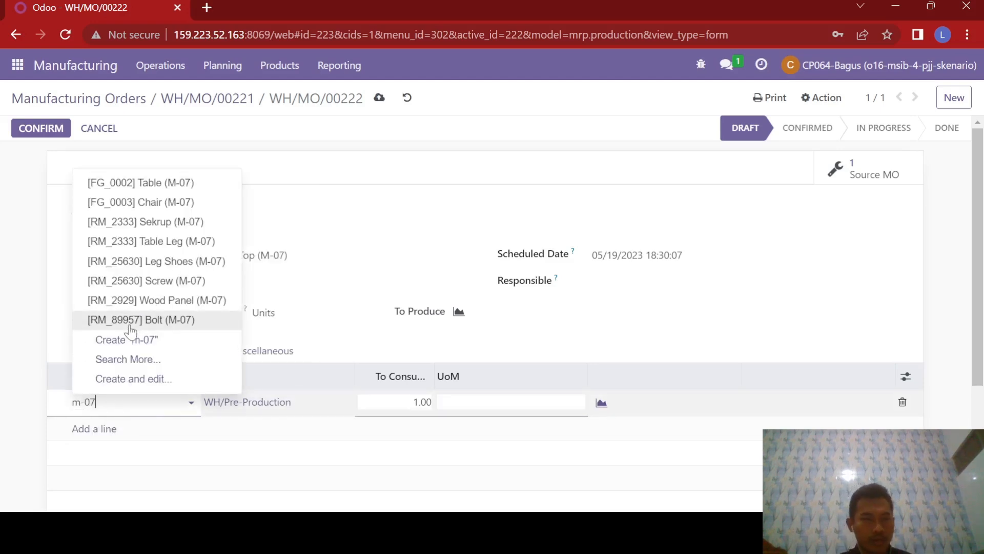
left_click(135, 301)
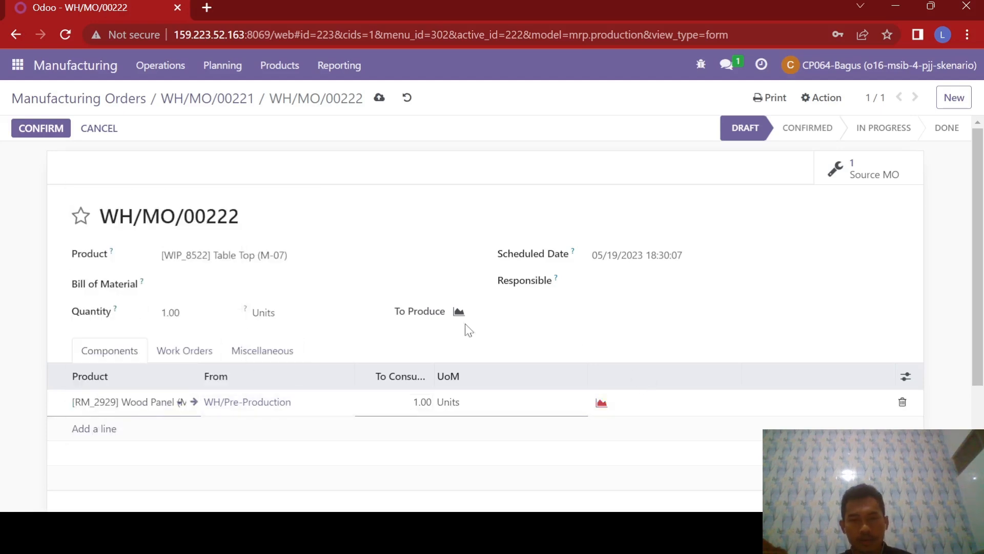
- Add a work order to the Table Top (M-07) order with the operation Pemotongan at the work center Cutting 07
left_click(182, 353)
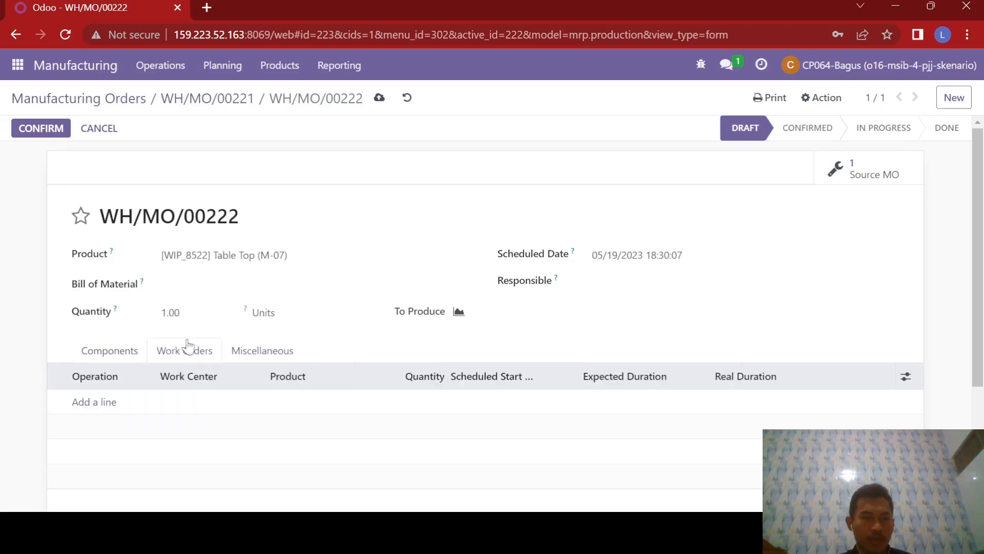
left_click(94, 402)
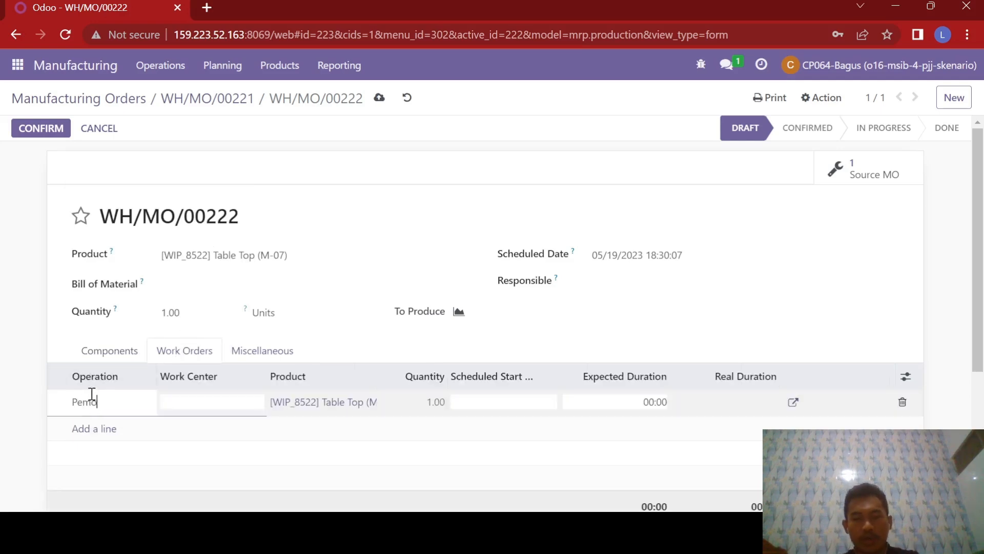
left_click(178, 400)
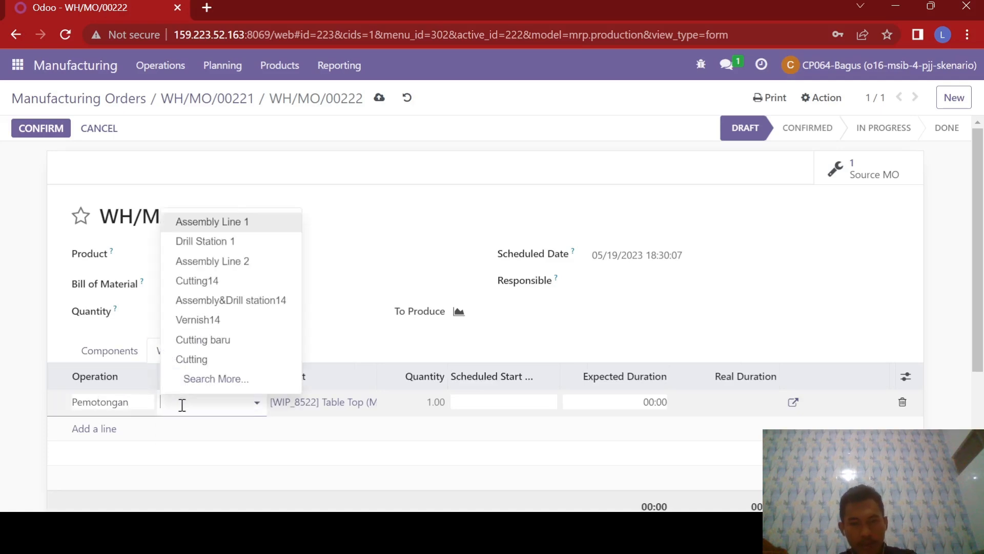
type("cutting 07")
left_click(208, 426)
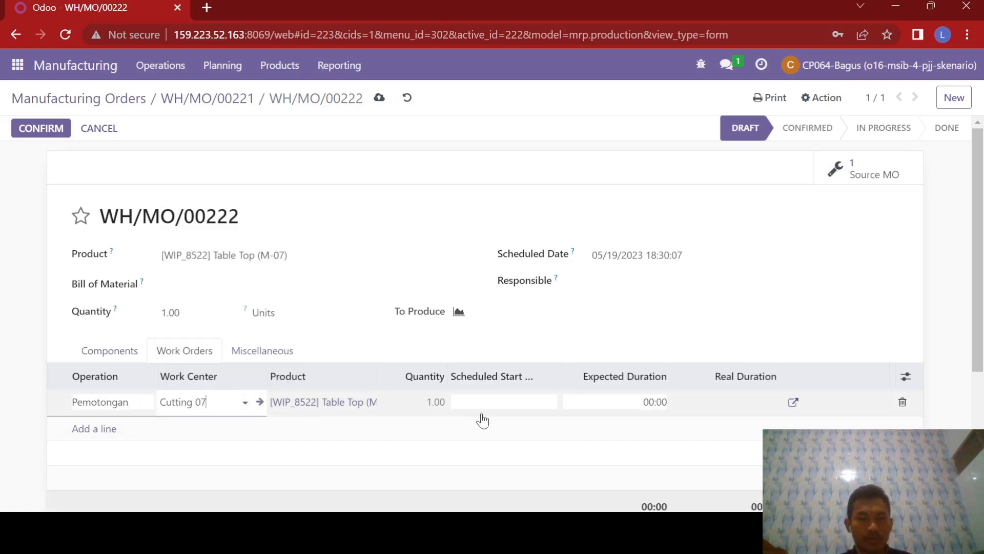
- Set the Table Top's Pemotongan work order to start on 05/19/2023 with an expected duration of 15:00
left_click(504, 410)
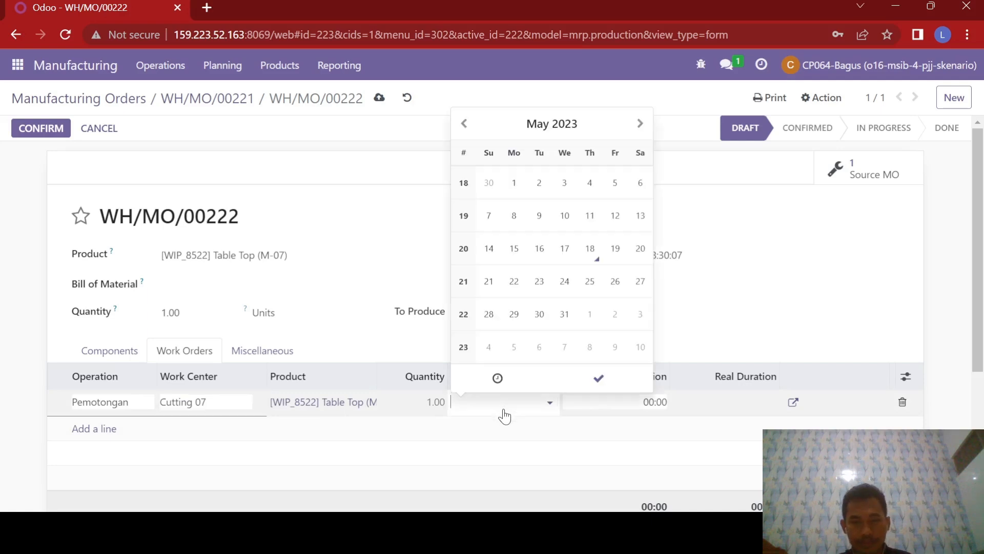
left_click(610, 254)
left_click(644, 402)
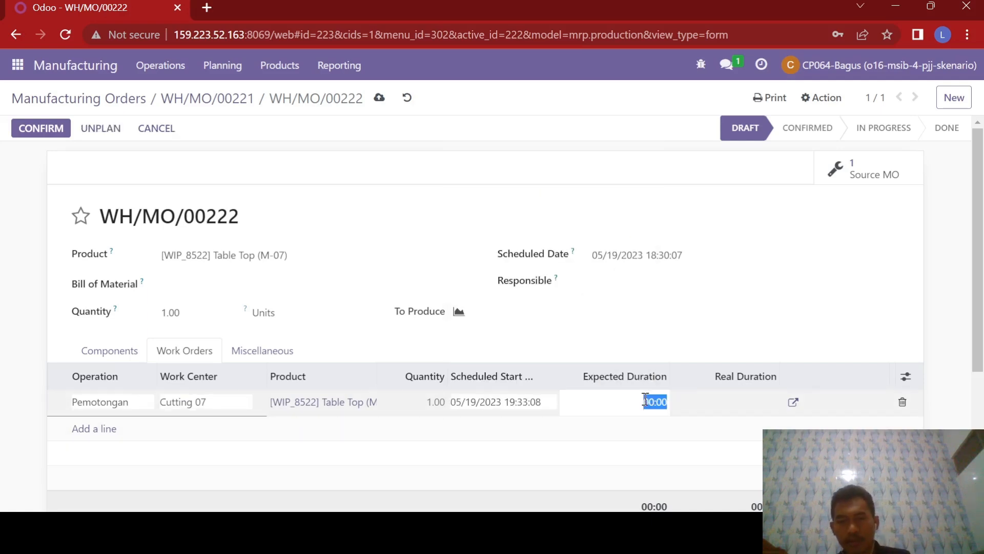
type("15")
left_click(449, 237)
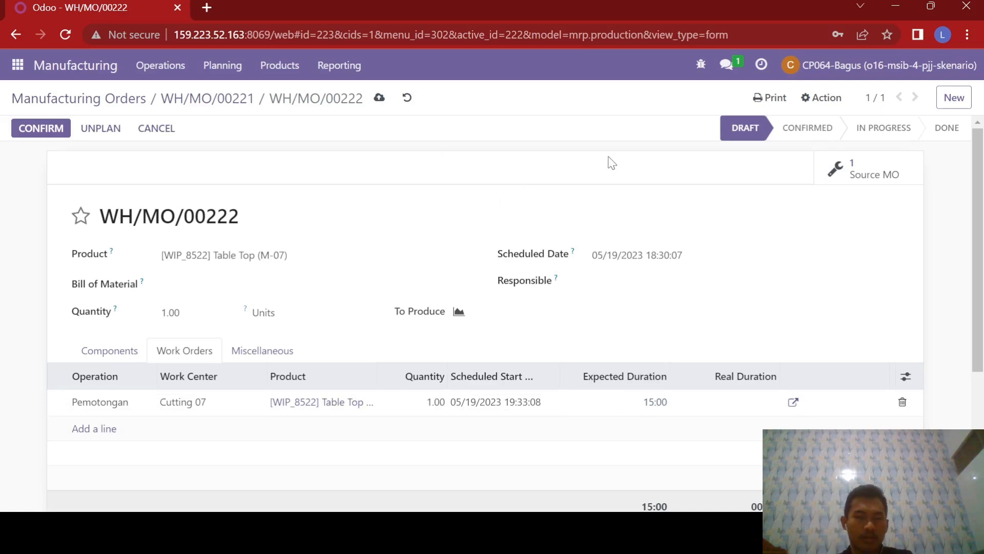
- Confirm the Table Top (M-07) manufacturing order, and return to the parent order for Table (M-07)
left_click(46, 132)
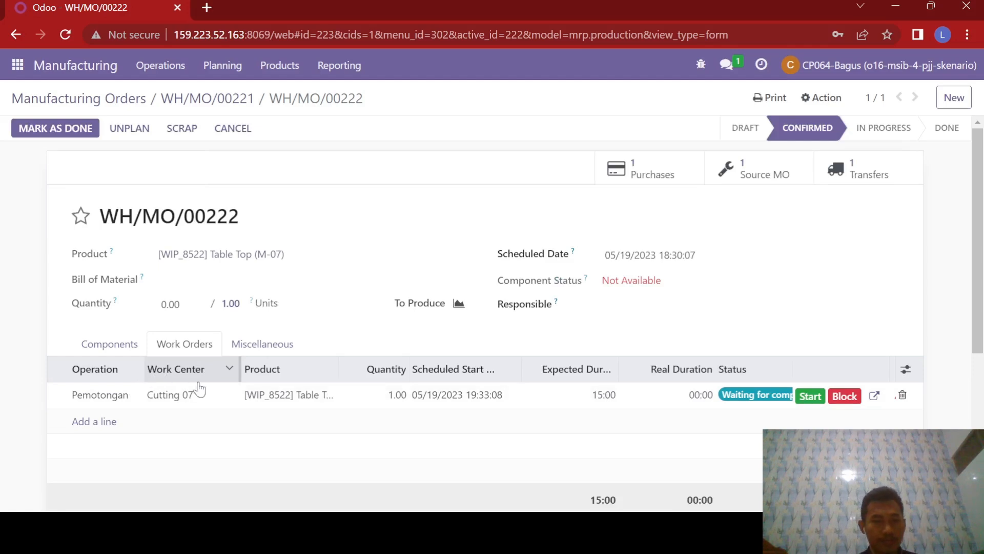
left_click(111, 349)
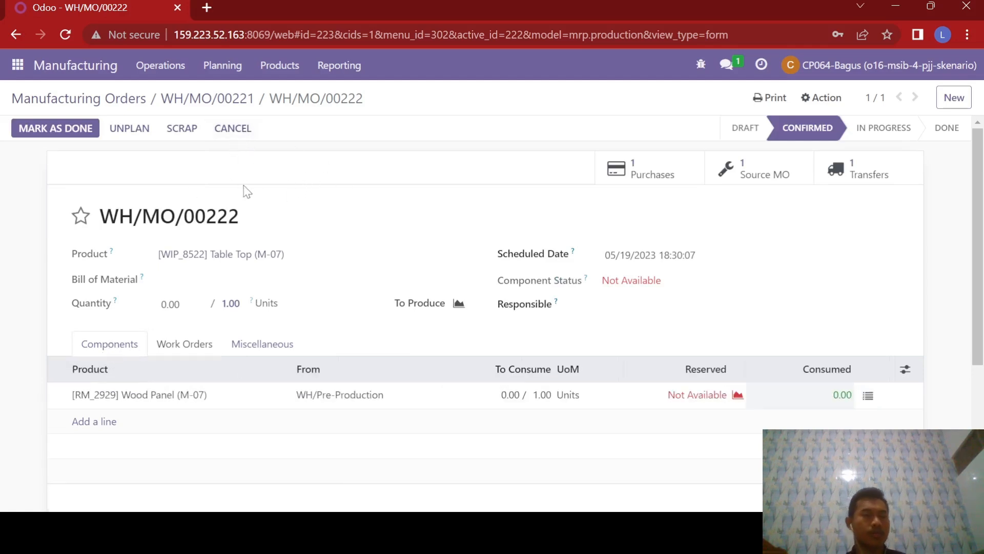
left_click(208, 108)
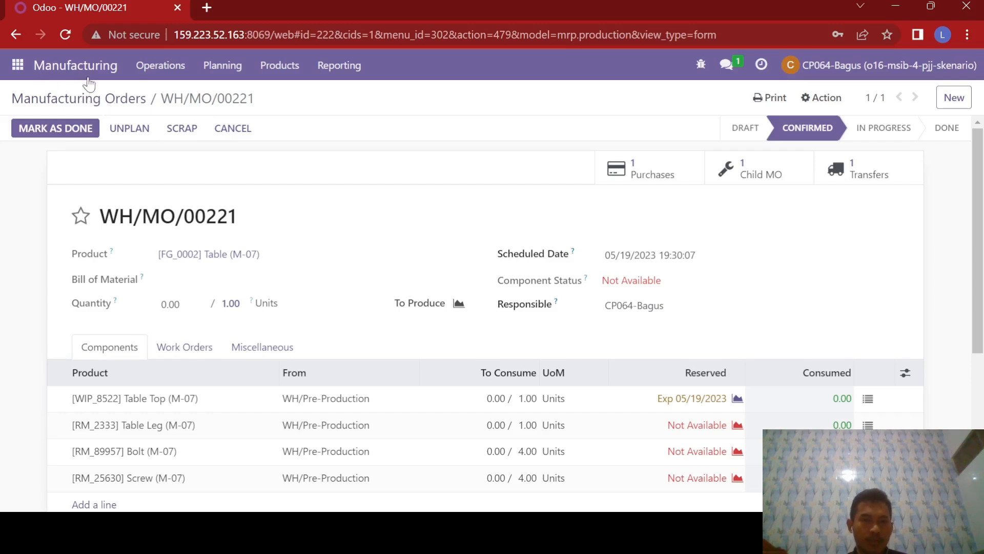
- Create a new manufacturing order for [FG_0003] Chair (M-07) with a quantity of 2
left_click(114, 96)
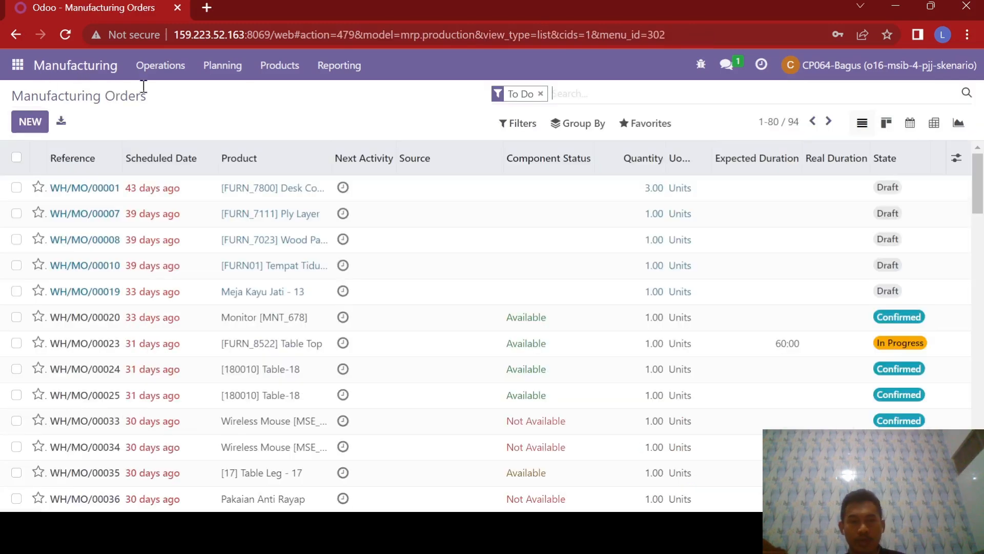
left_click(28, 122)
type("m")
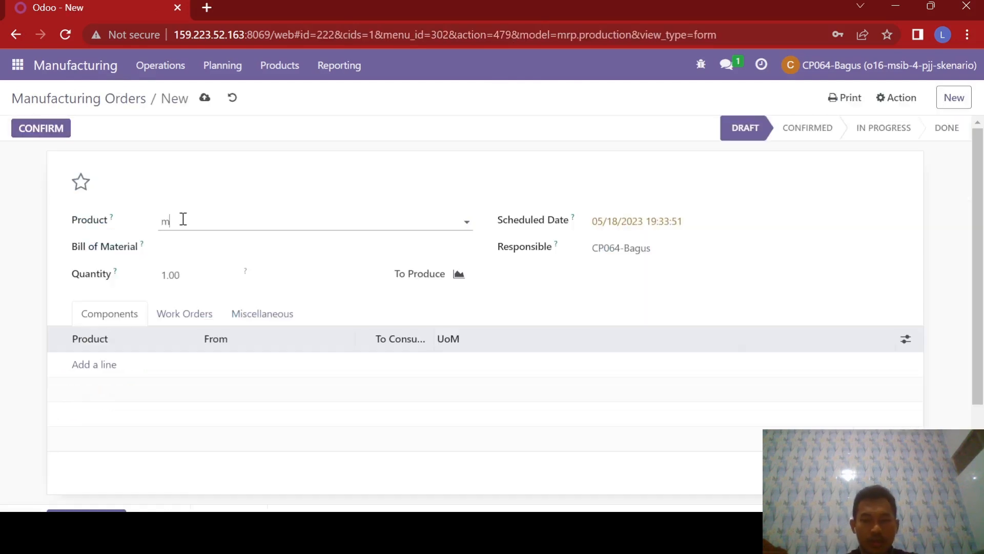
type("-07")
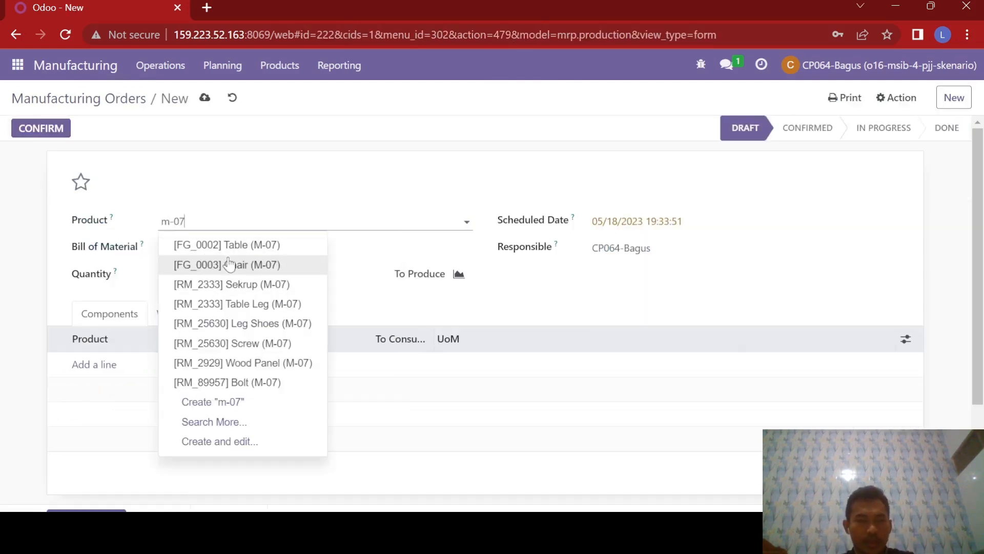
left_click(229, 265)
double_click(190, 279)
type("2")
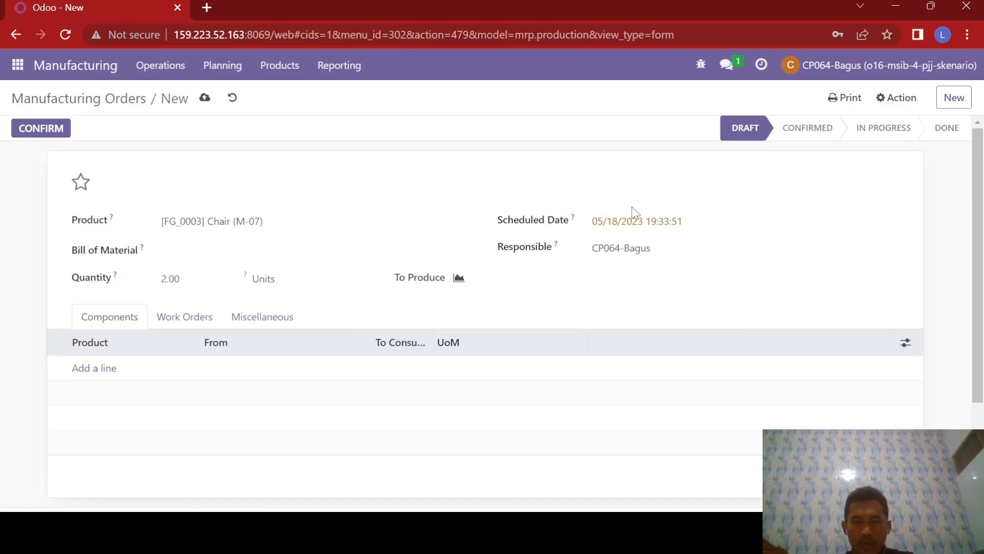
- Schedule the Chair (M-07) manufacturing order for 05/19/2023 at 22:33:51
left_click(635, 221)
left_click(753, 374)
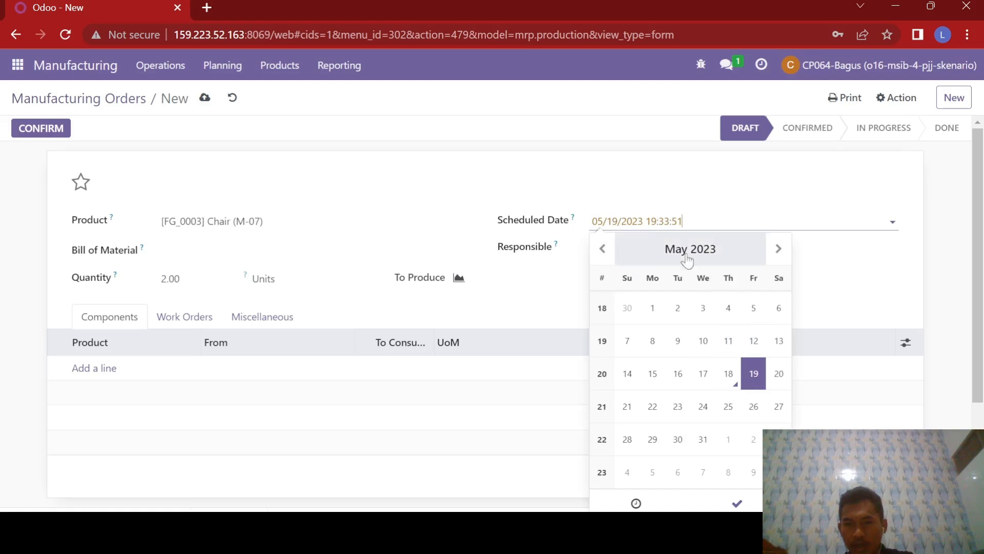
left_click(655, 227)
left_click(658, 228)
left_click(656, 225)
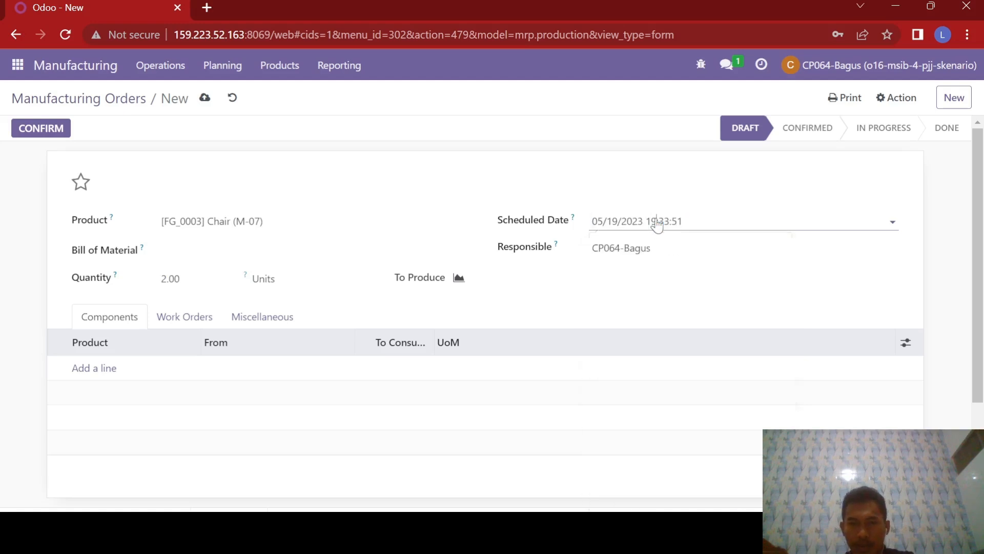
key("BackSpace")
key("BackSpace")
type("22")
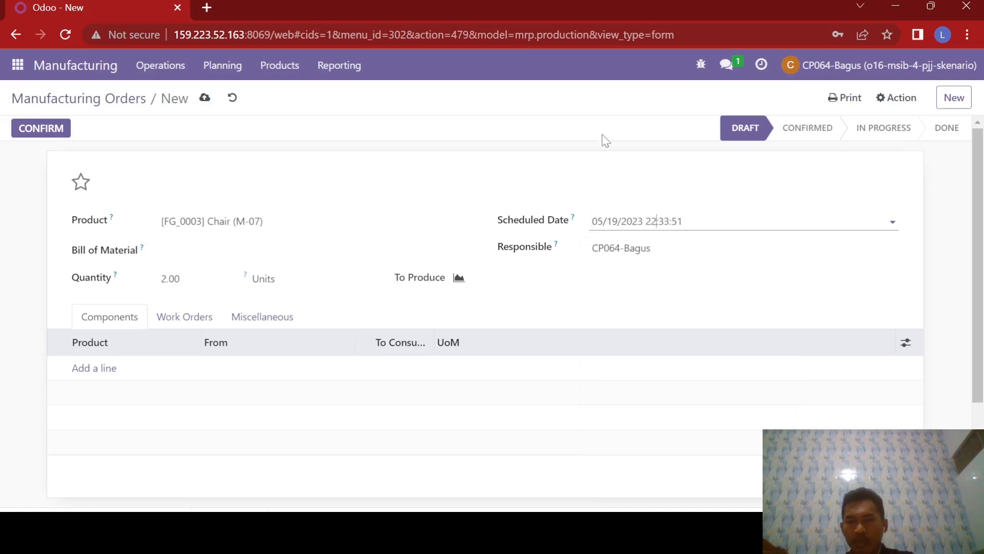
left_click(599, 179)
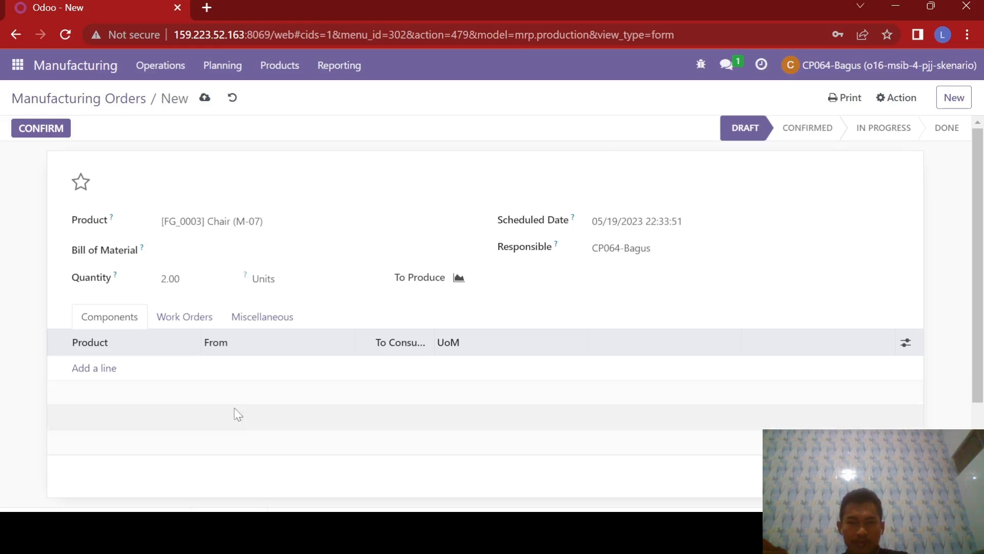
- Add [WIP_8522] Main Seat (M-07) and [RM_2333] Sekrup (M-07) as components of the Chair order
left_click(94, 369)
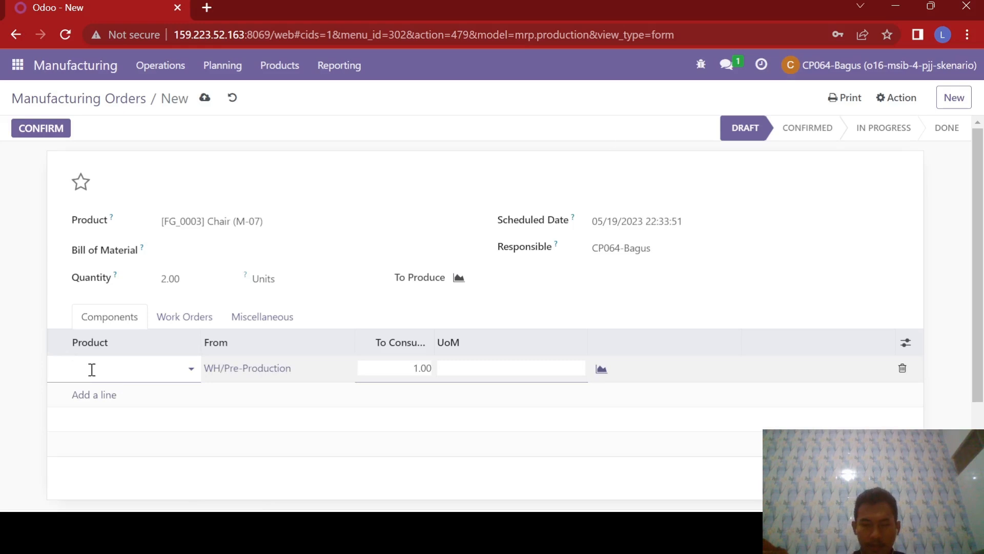
type("m-07")
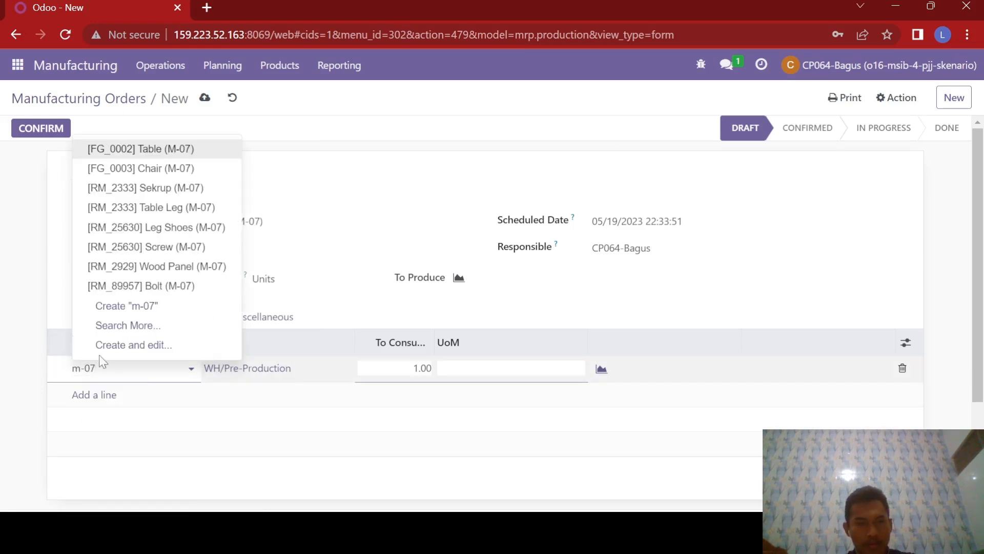
left_click(127, 326)
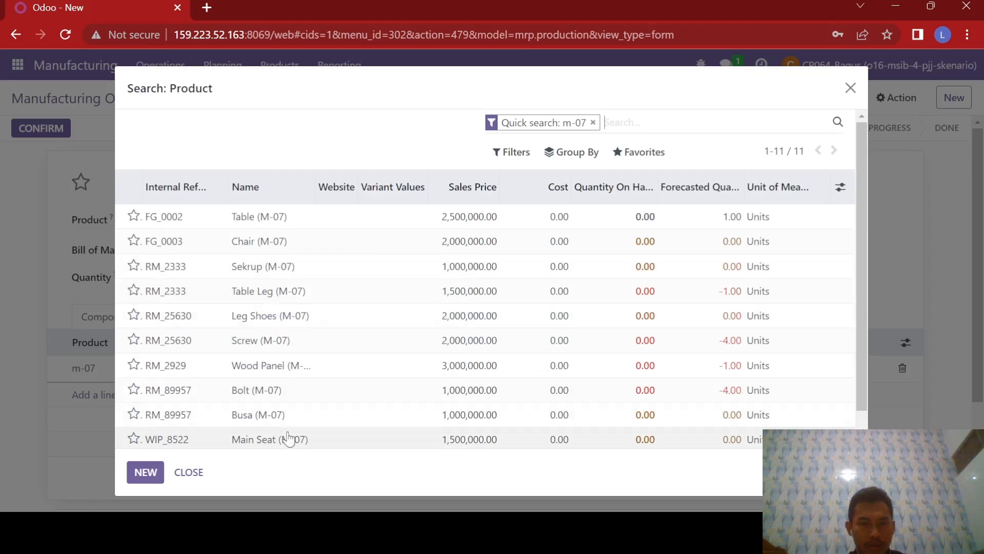
left_click(288, 439)
left_click(90, 398)
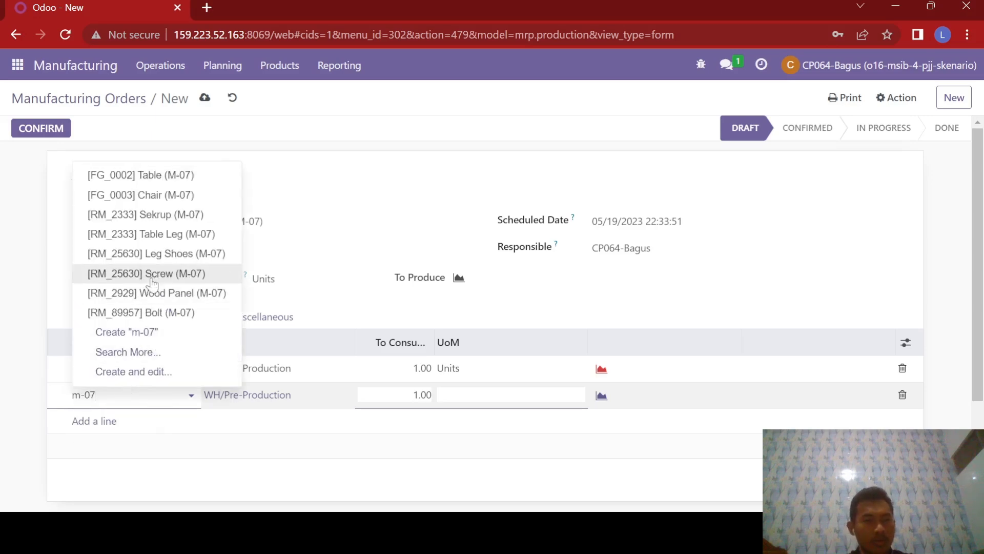
left_click(143, 213)
- Add [RM_89957] Busa (M-07) and [RM_25630] Leg Shoes (M-07) to the Chair order's components
left_click(102, 421)
type("m-07")
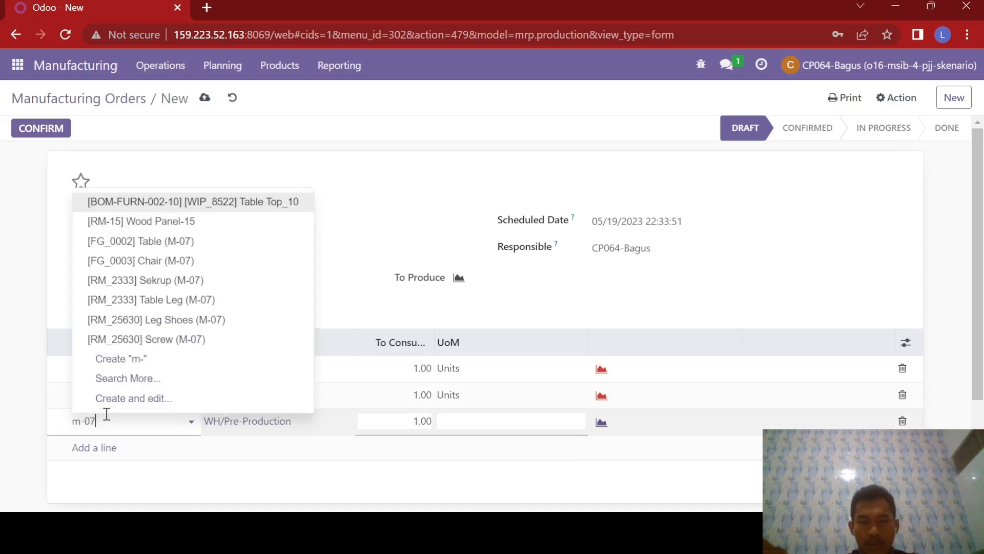
left_click(127, 379)
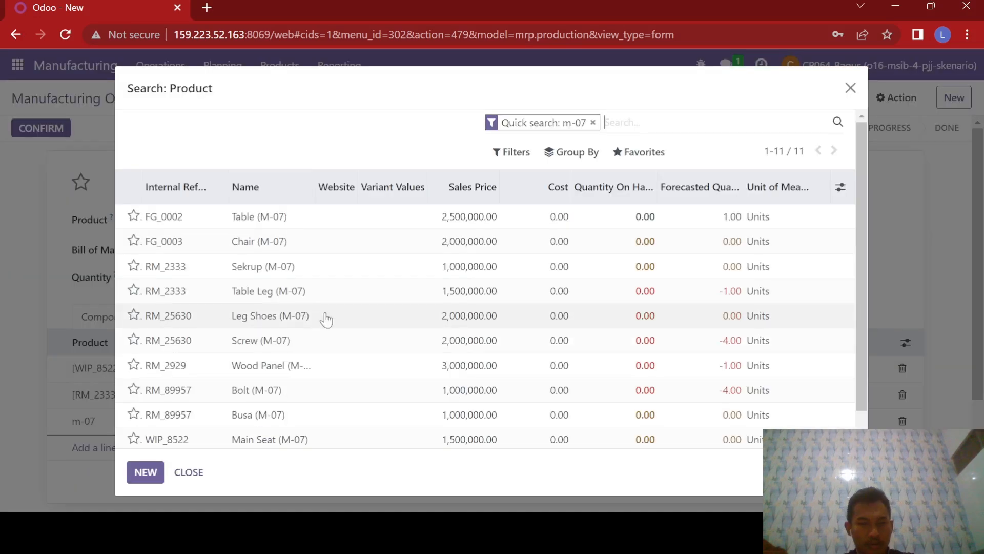
left_click(273, 417)
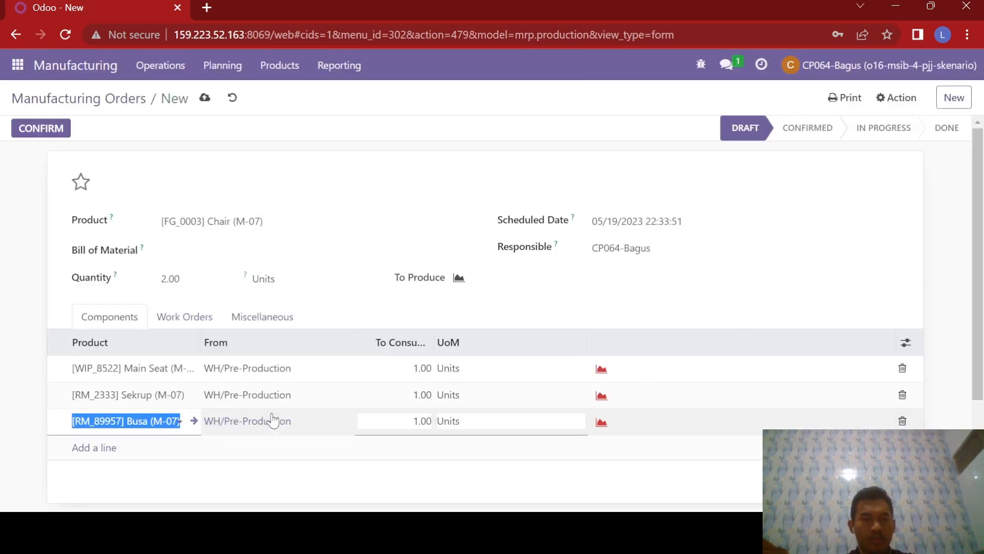
left_click(112, 450)
type("m-07")
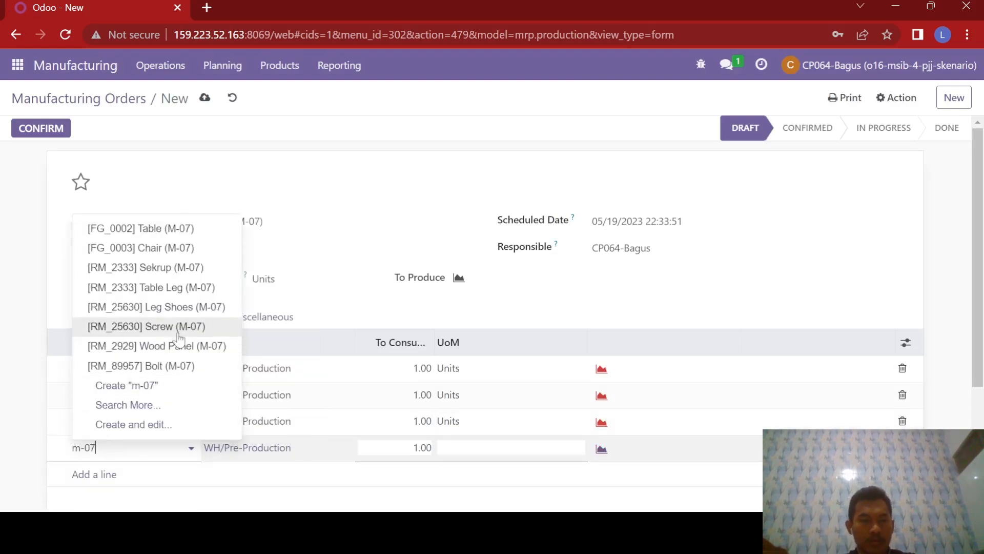
left_click(167, 310)
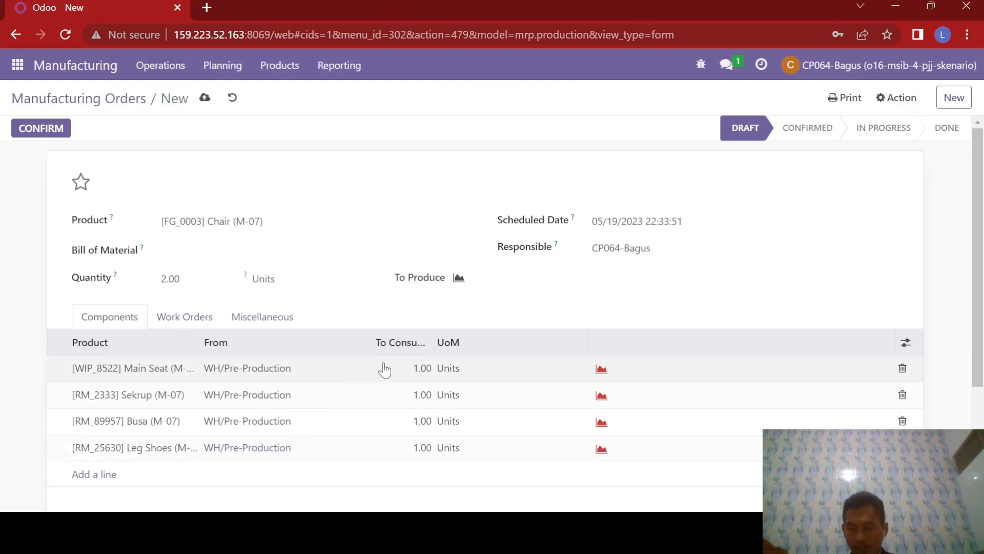
- Set the quantities to consume to 13 for Sekrup, 2 for Busa and 4 for Leg Shoes
left_click(405, 395)
type("13")
left_click(418, 200)
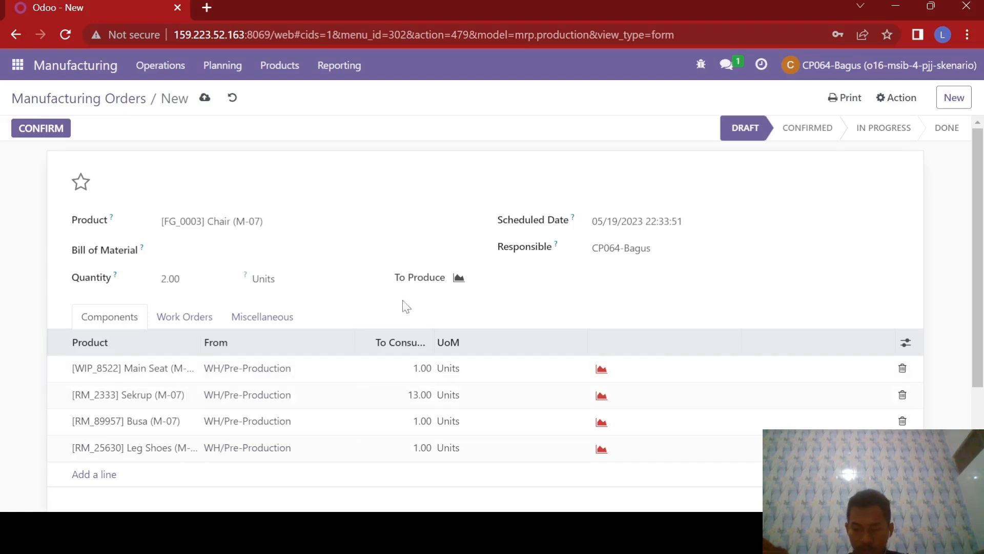
left_click(411, 420)
type("2")
left_click(426, 170)
left_click(399, 448)
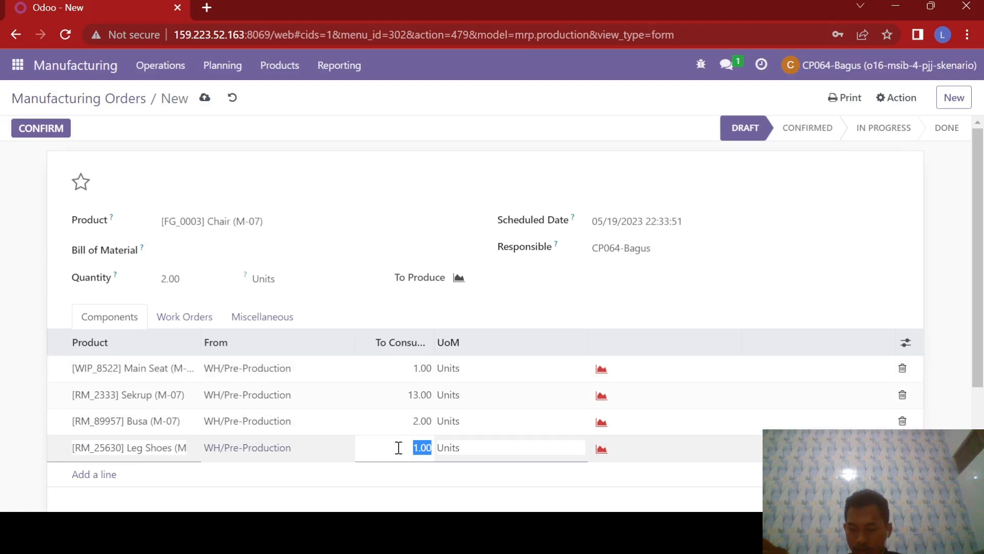
type("4")
left_click(394, 168)
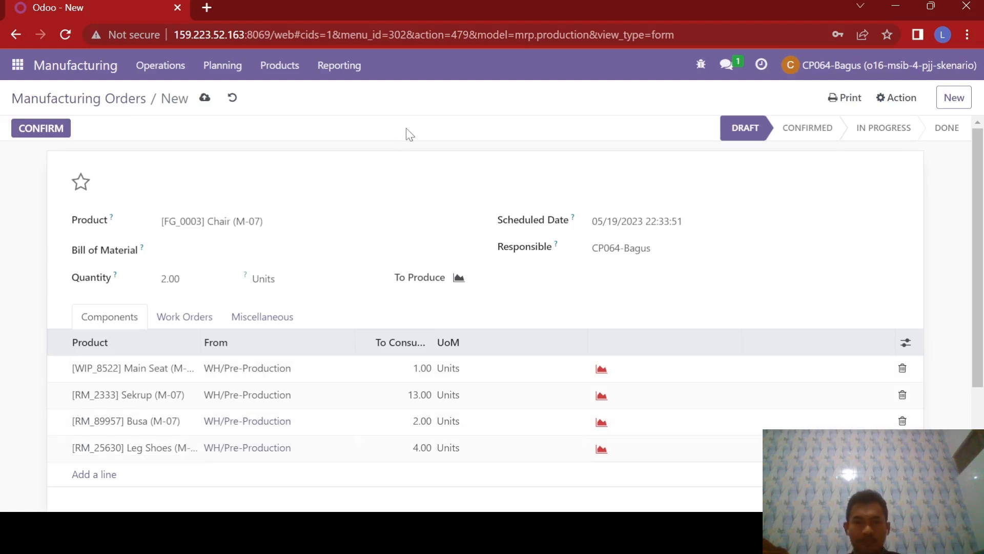
- Add a work order to the Chair (M-07) order with the operation Pemotongan at the work center Cutting 07
left_click(177, 318)
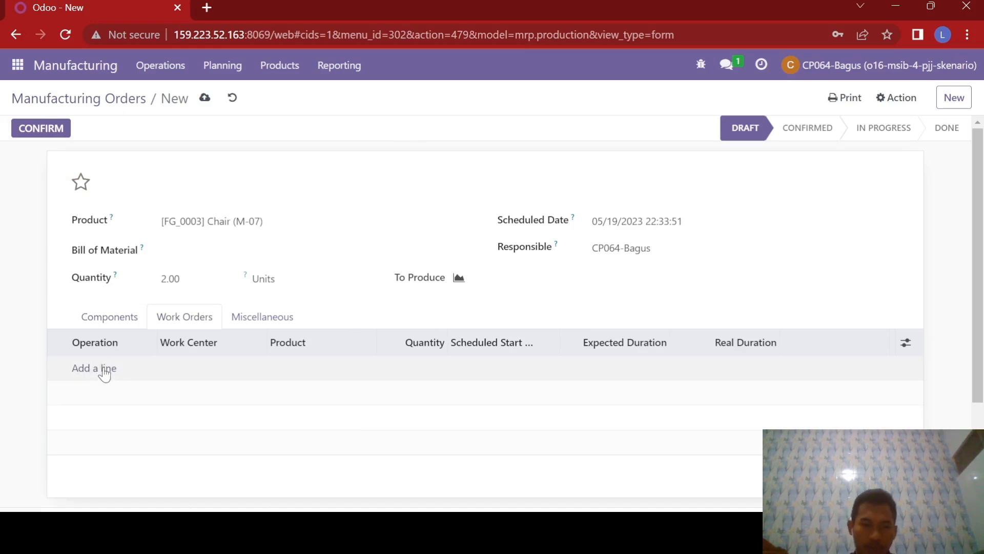
left_click(102, 370)
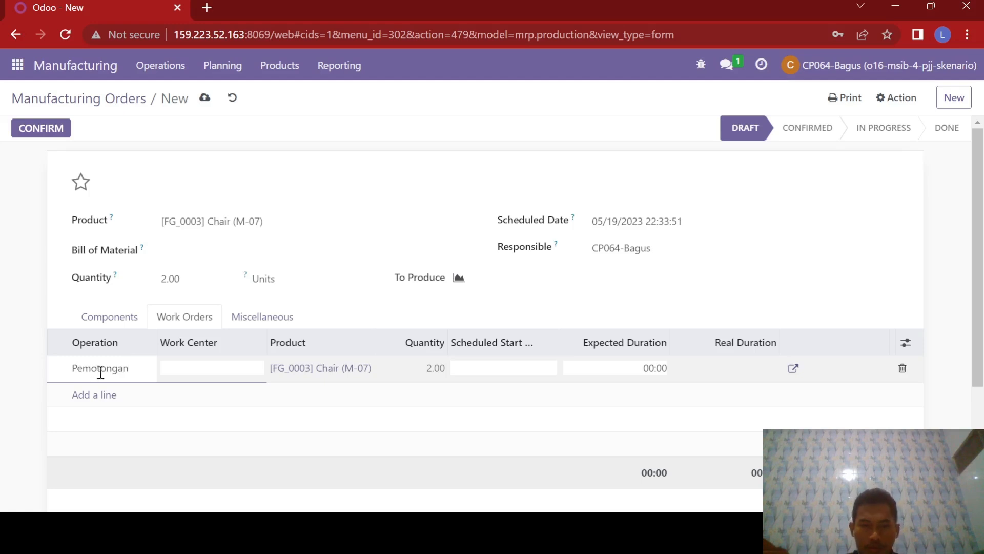
left_click(179, 370)
type("cutting 07")
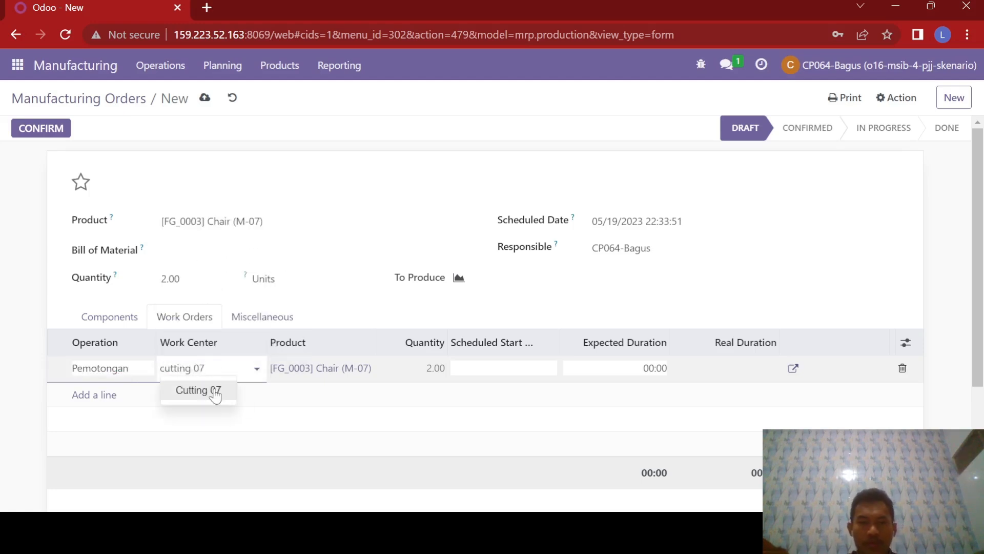
left_click(215, 394)
- Add a second work order to the Chair order with the operation Perakitan at the work center Assembly 07
left_click(98, 396)
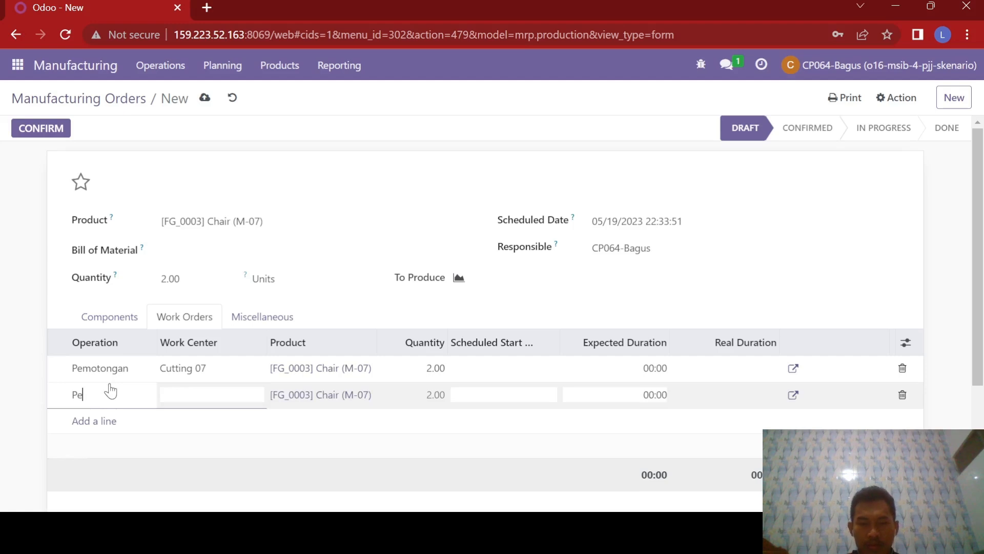
type("Perakitan")
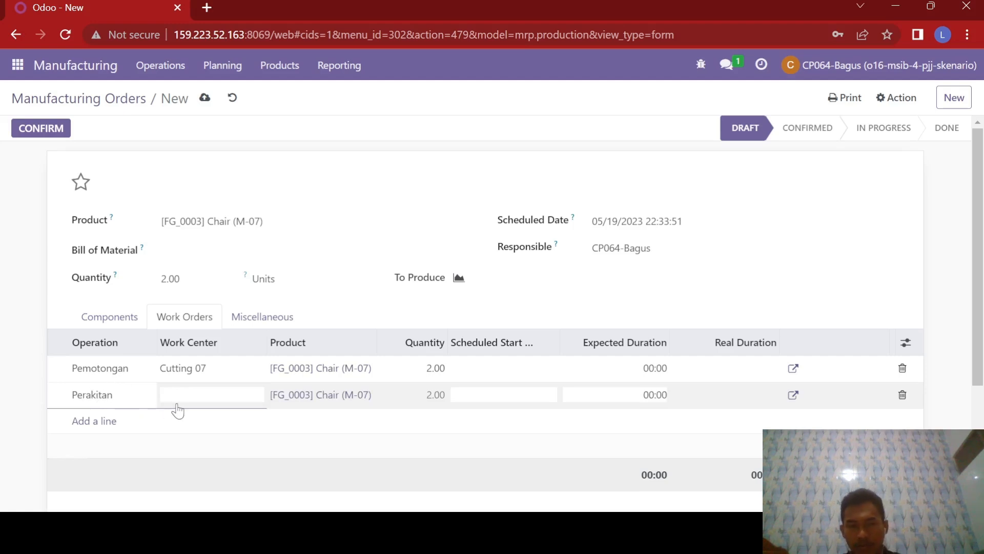
left_click(183, 396)
type("ase")
key("BackSpace")
type("se")
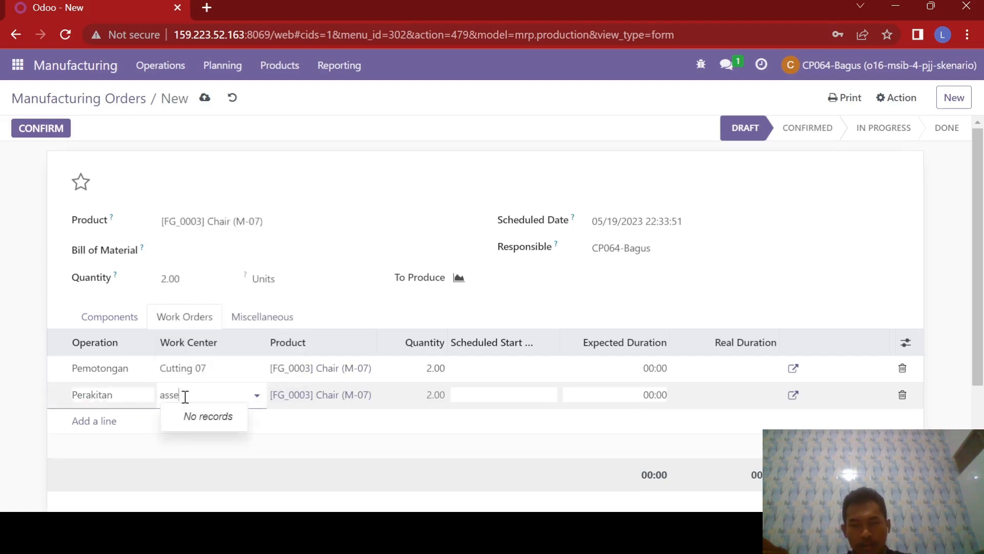
type("mbly 07")
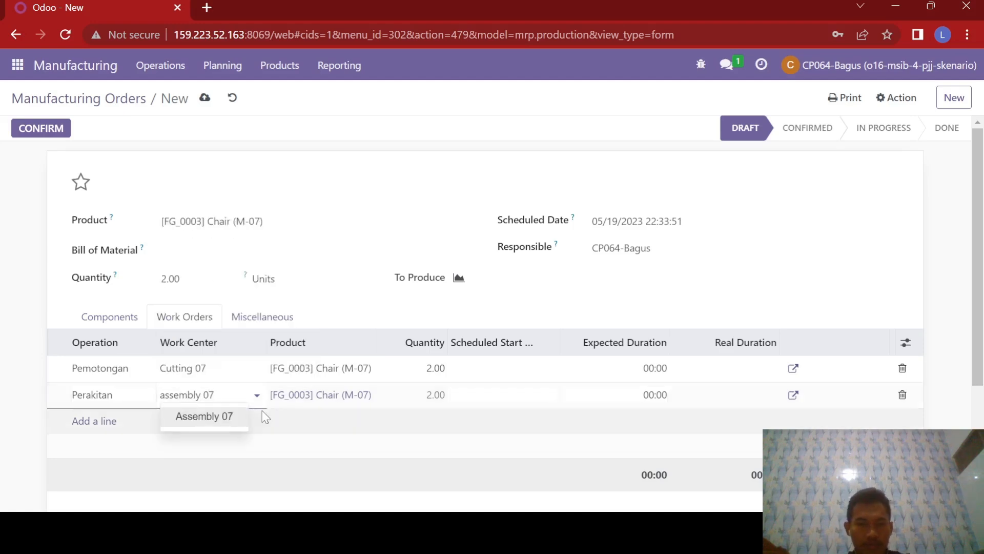
left_click(226, 421)
- Set the scheduled start of the Chair's Pemotongan work order to 05/19/2023 22:35:16
left_click(513, 369)
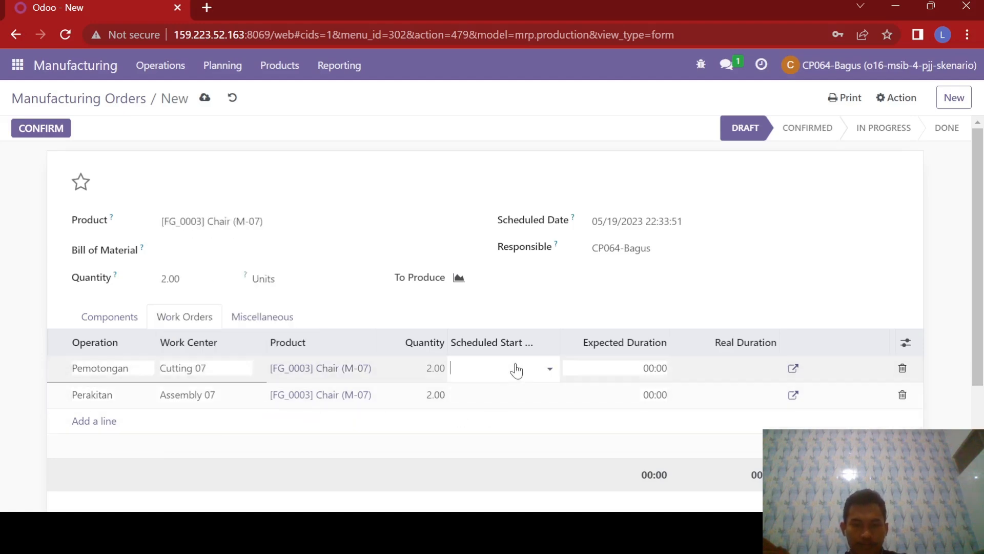
left_click(531, 376)
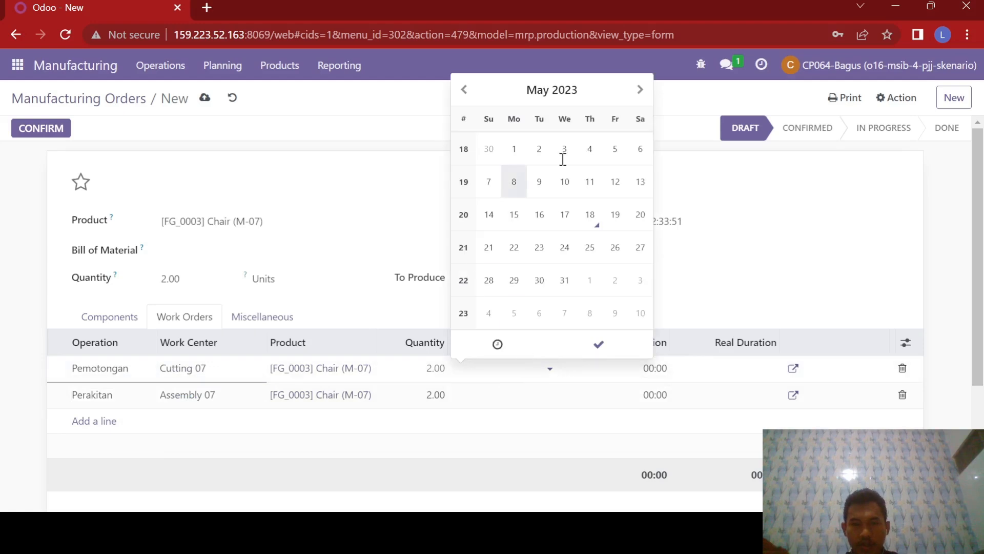
left_click(613, 218)
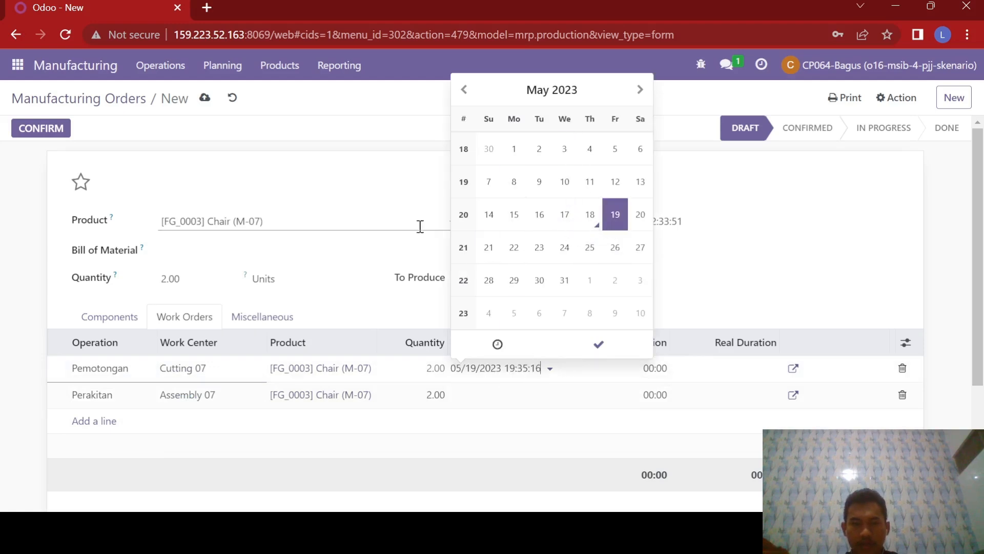
left_click(396, 168)
left_click(523, 376)
left_click(512, 378)
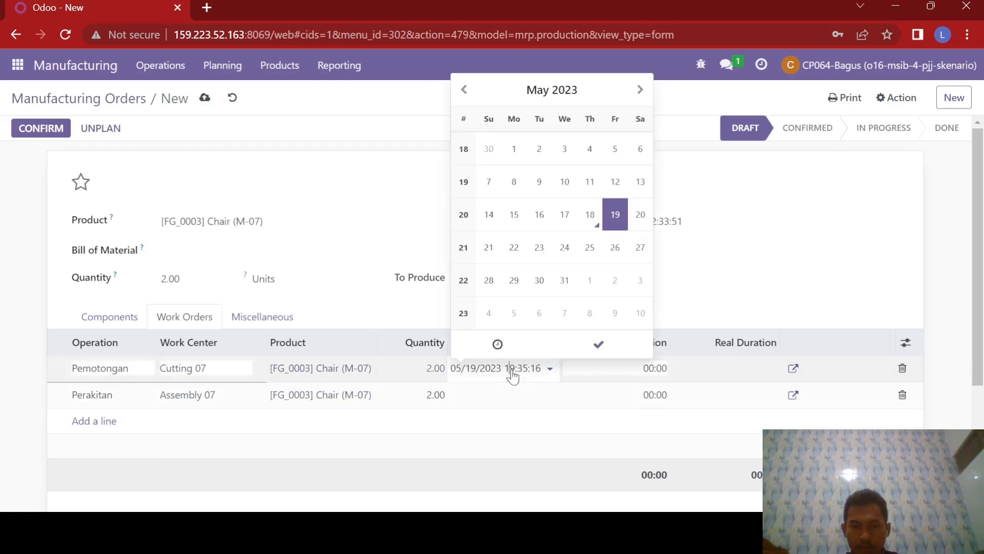
left_click(515, 377)
left_click(516, 377)
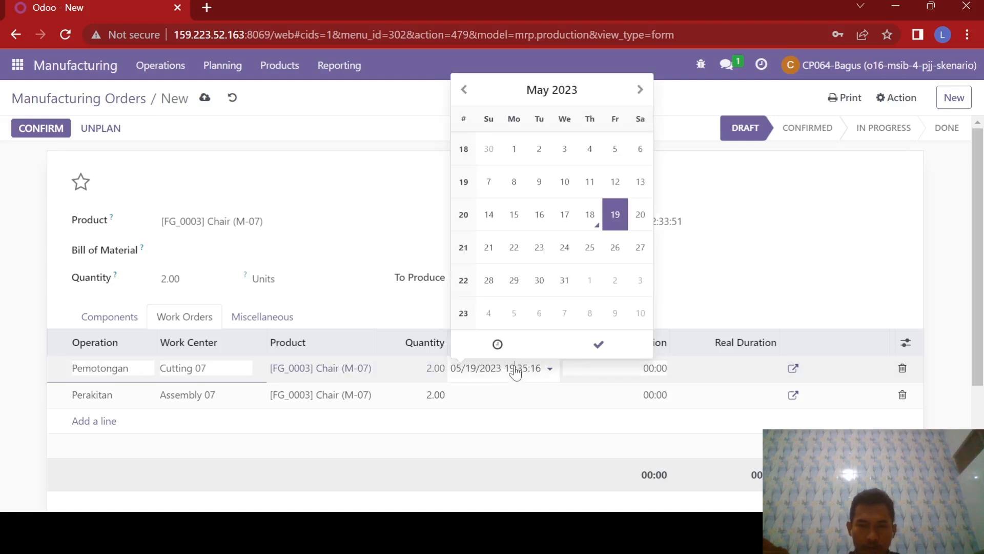
type("22")
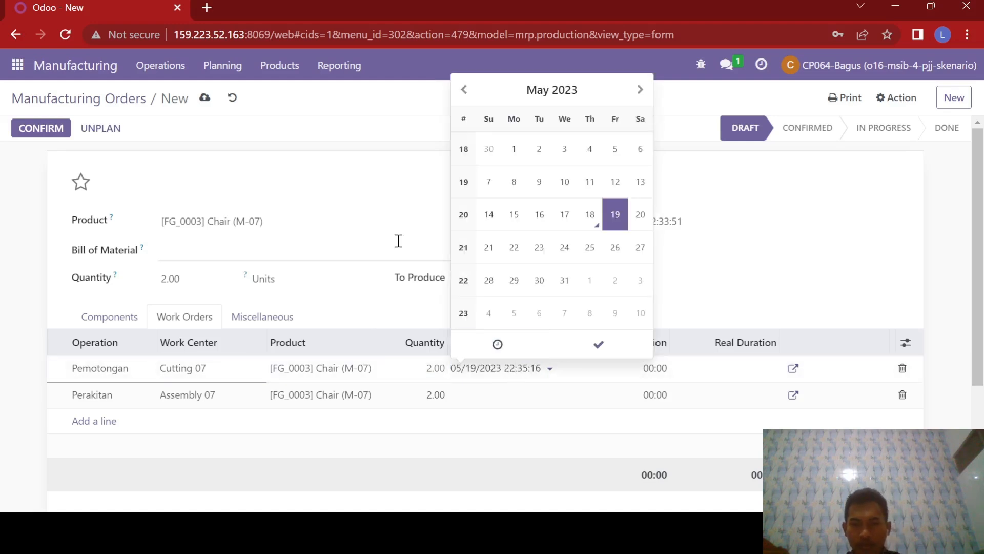
left_click(375, 158)
- Set the expected duration of the Chair's Pemotongan work order to 30 minutes
left_click(667, 367)
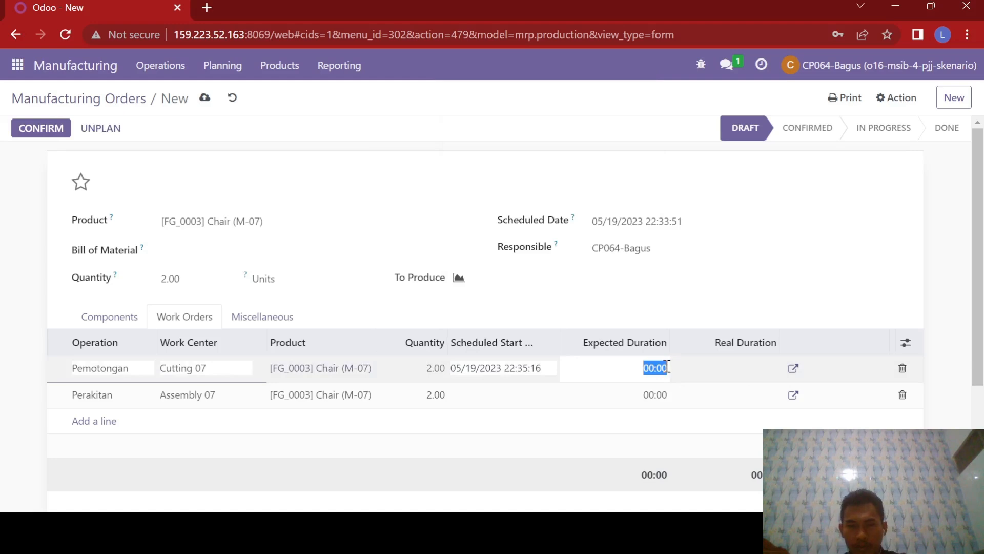
key("BackSpace")
type("30")
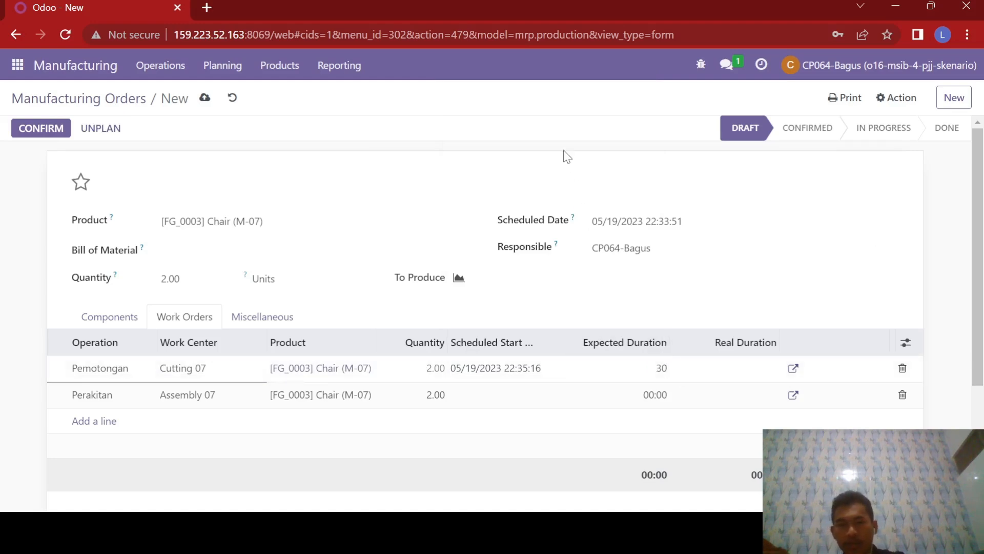
- Set the expected duration of the Chair's Perakitan work order to 75 minutes and confirm the manufacturing order
left_click(653, 398)
key("BackSpace")
type("75")
left_click(555, 139)
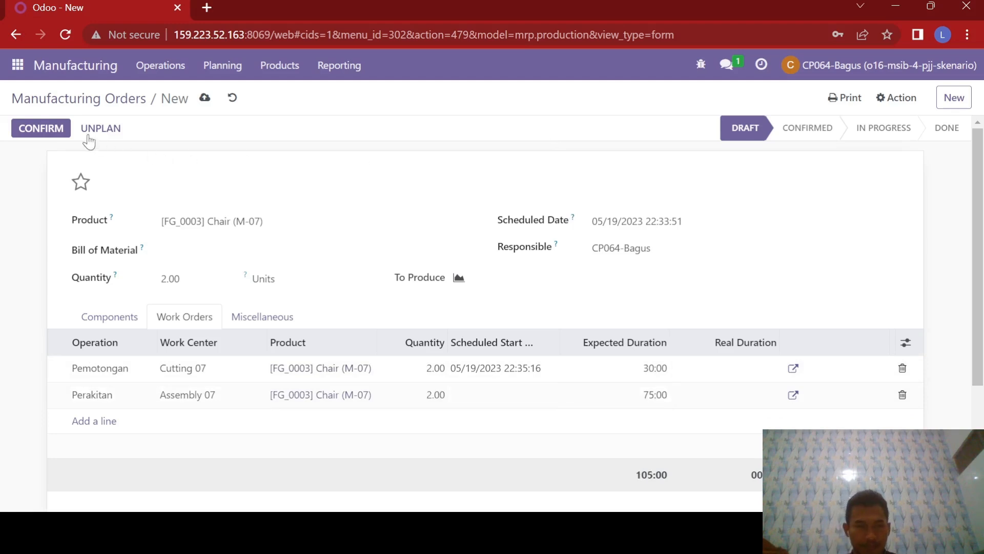
left_click(41, 130)
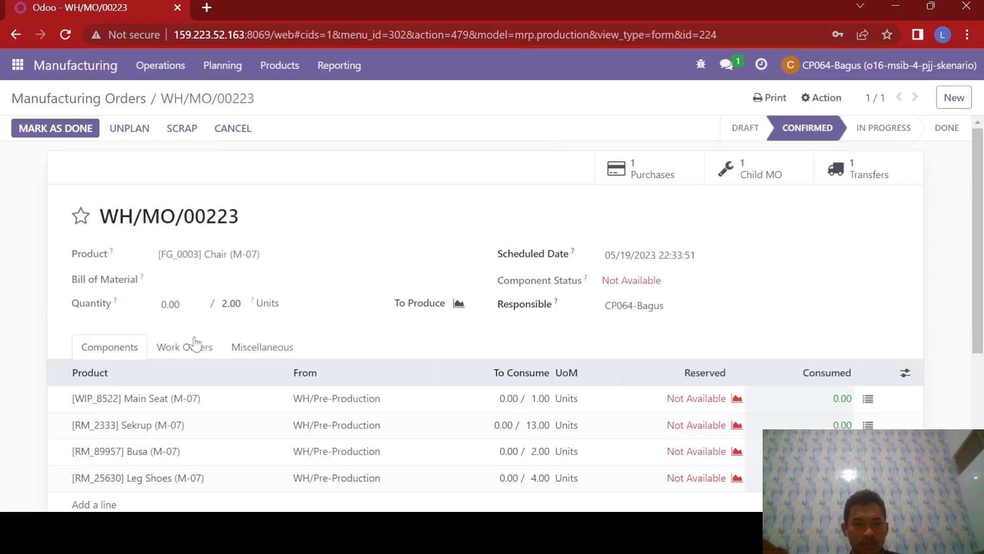
- Open the Chair order's child manufacturing order for Main Seat (M-07) and add Wood Panel (M-07) as its component
scroll(305, 318, "down", 1)
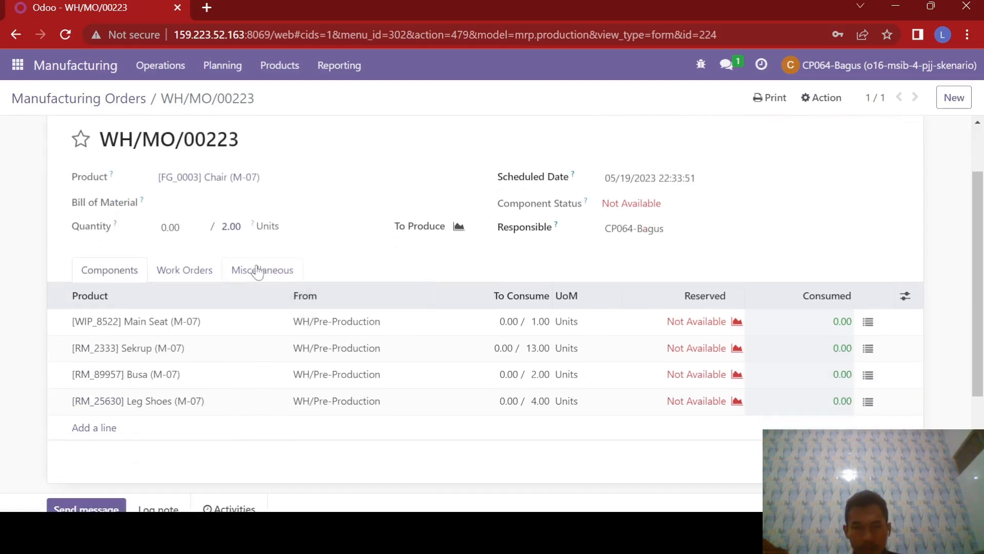
scroll(352, 182, "up", 1)
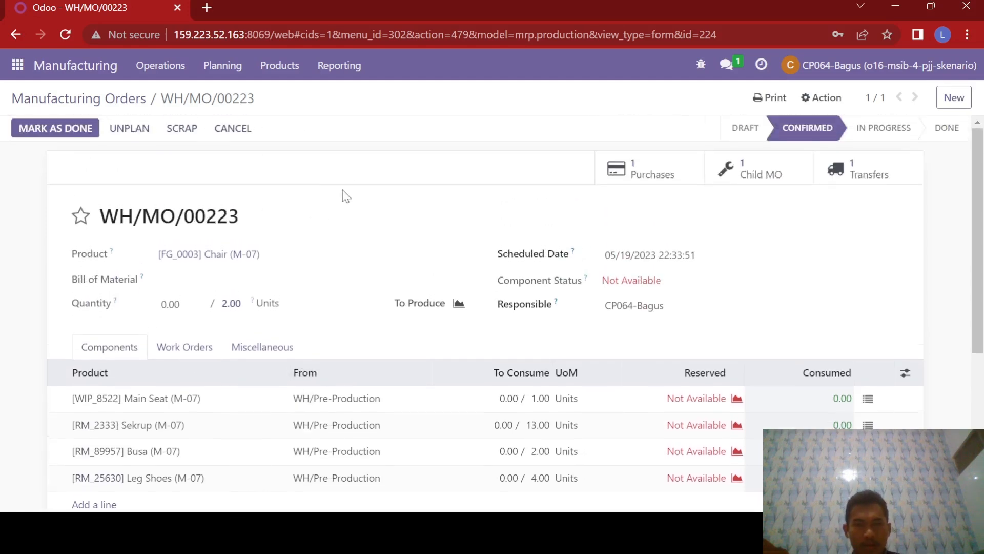
left_click(743, 184)
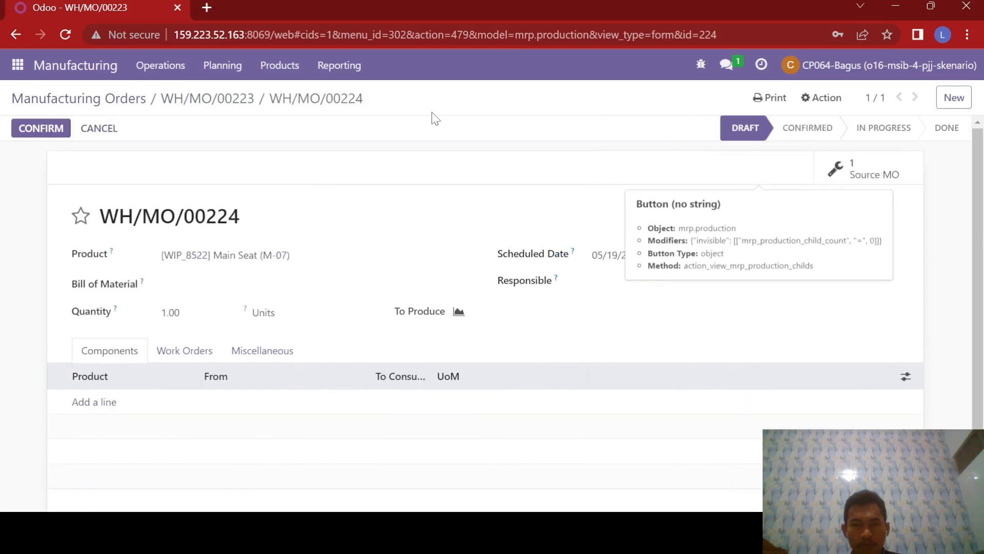
left_click(95, 405)
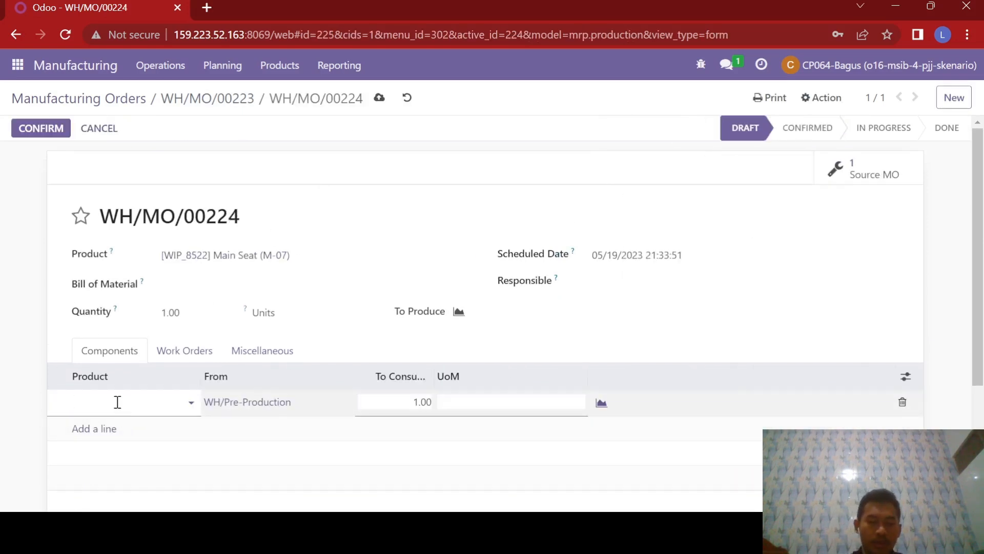
type("m-07")
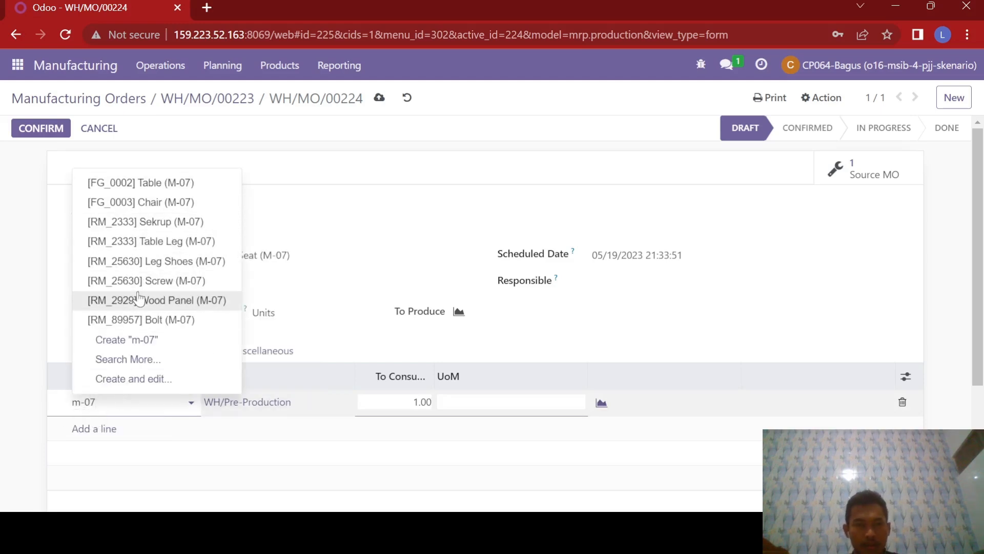
left_click(137, 299)
- Add a work order to the Main Seat order with the operation Pemotongan at the work center Cutting 07
left_click(198, 355)
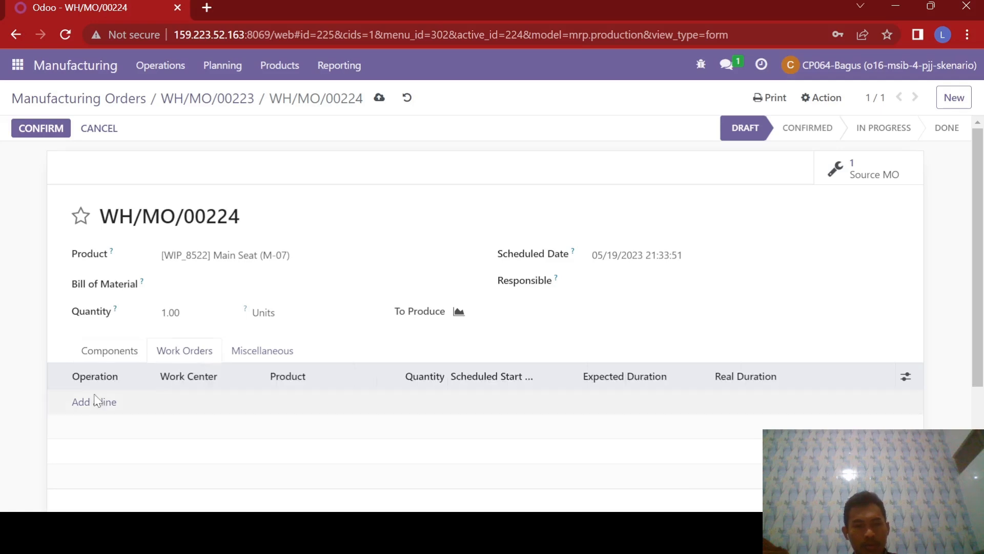
left_click(111, 402)
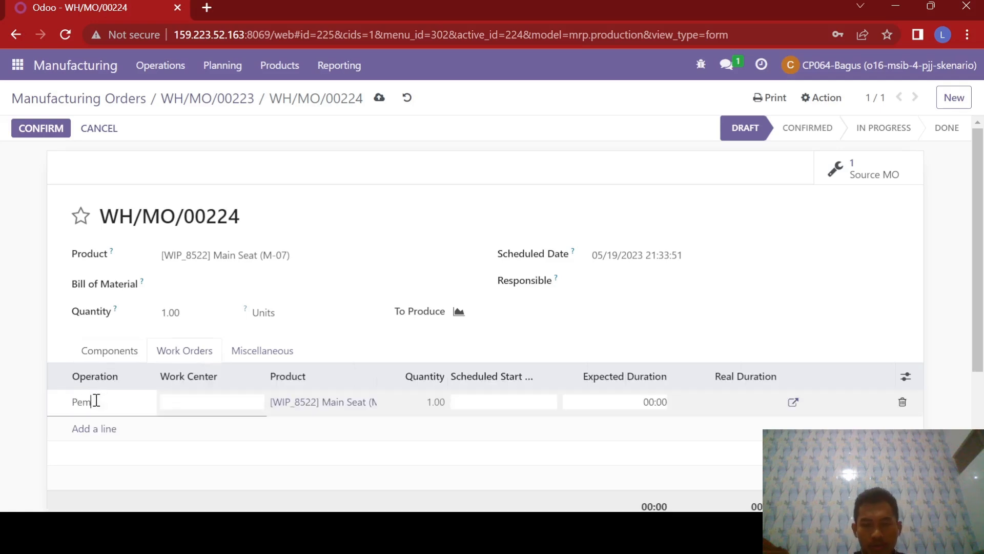
left_click(176, 404)
type("cutting 0u8")
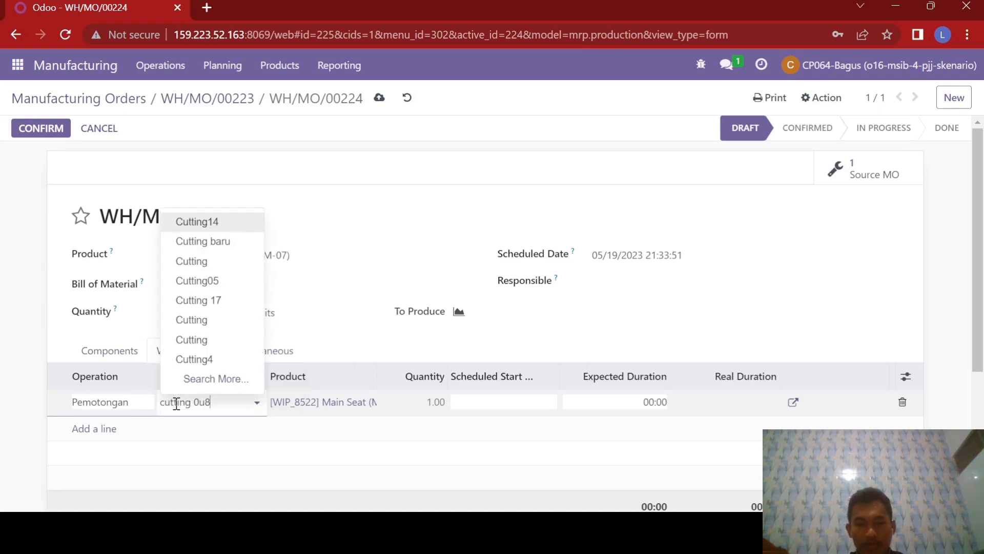
key("BackSpace")
key("BackSpace")
type("7")
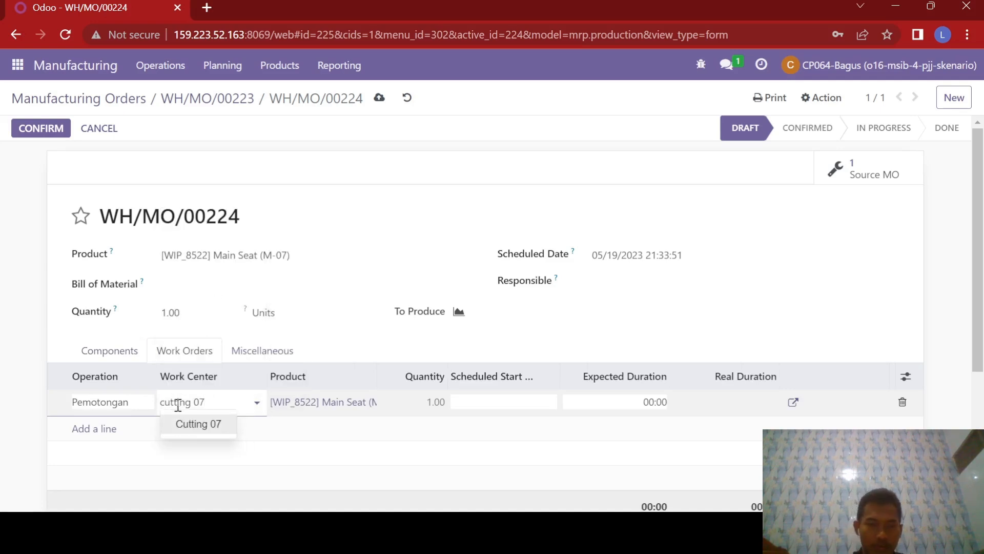
left_click(215, 434)
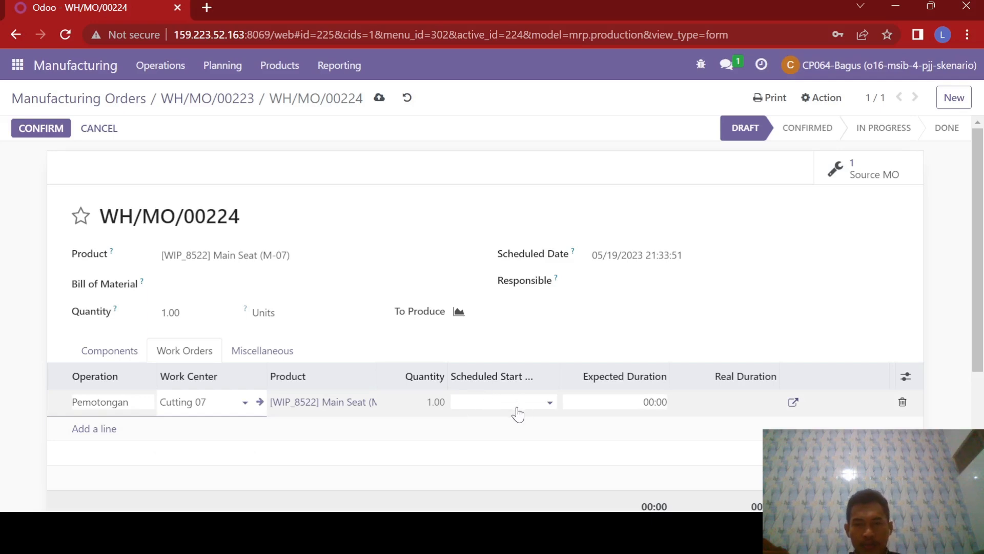
- Give the Main Seat's Pemotongan work order an expected duration of 15 minutes and a scheduled start of 05/19/2023 22:35:54
left_click(603, 404)
type("5")
left_click(564, 325)
left_click(501, 410)
left_click(538, 401)
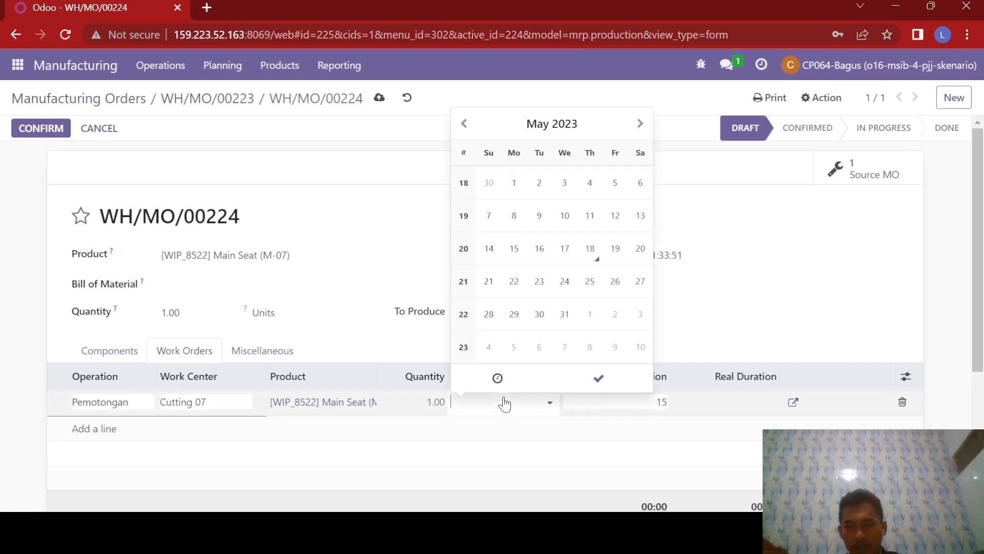
left_click(613, 250)
left_click(517, 407)
left_click(516, 408)
left_click(517, 406)
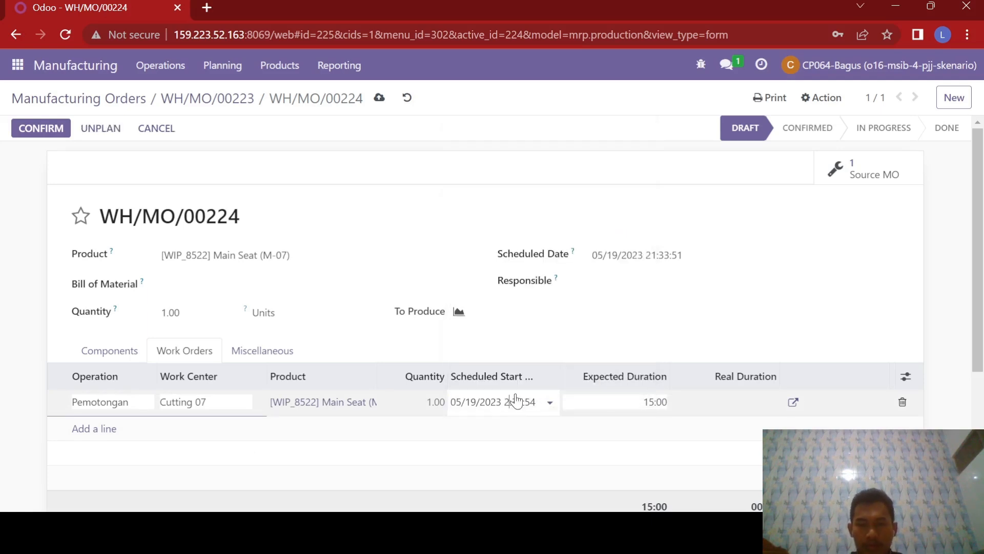
left_click(472, 343)
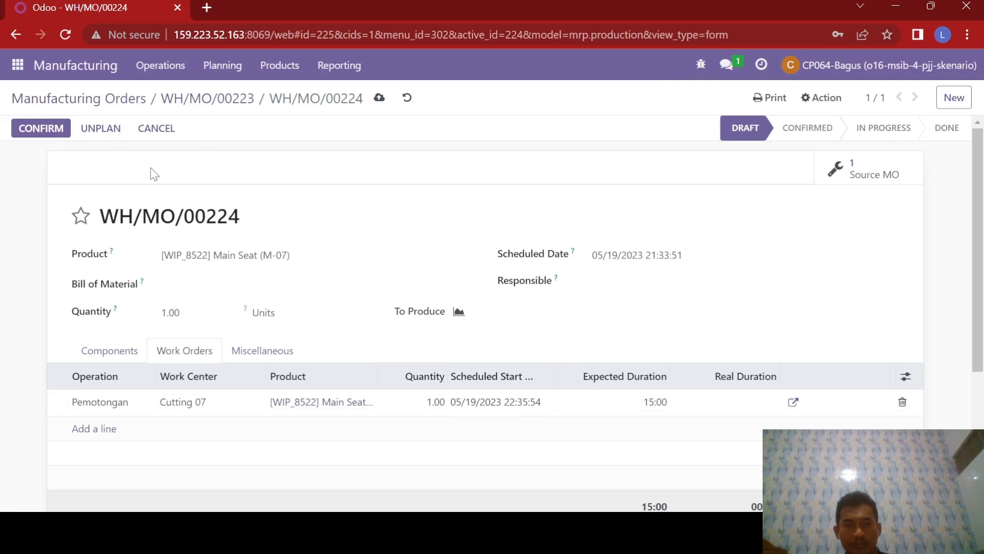
- Confirm the Main Seat manufacturing order, check its components and return to the parent Chair order
left_click(56, 126)
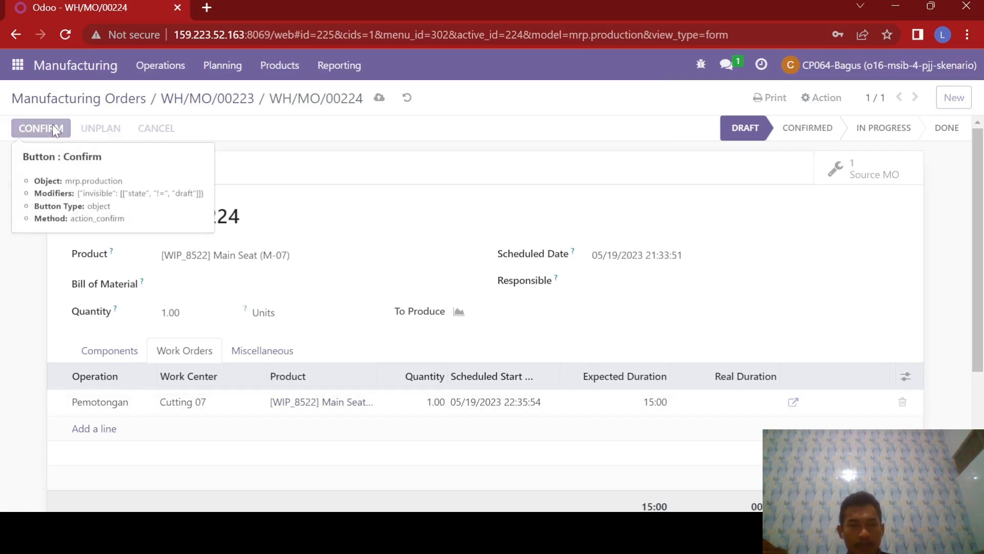
left_click(88, 348)
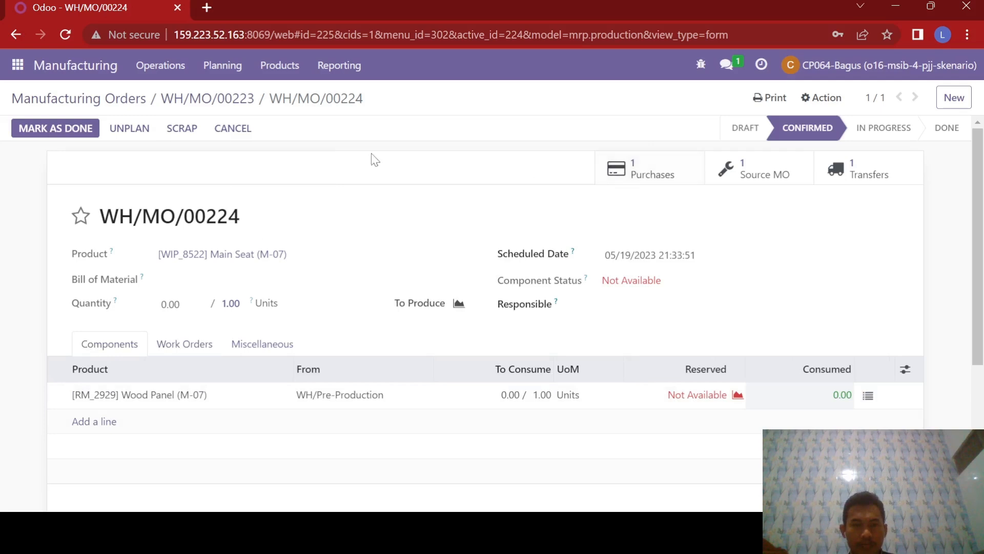
left_click(215, 100)
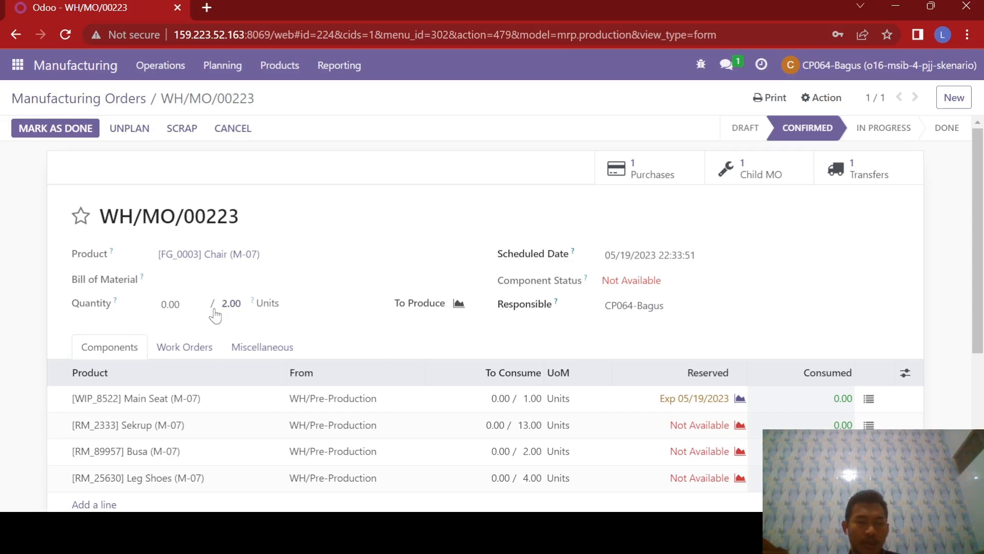
- In Discuss, start a direct message to the colleague with the text "Tolong validasi kebutuhan barang untuk mo"
left_click(17, 65)
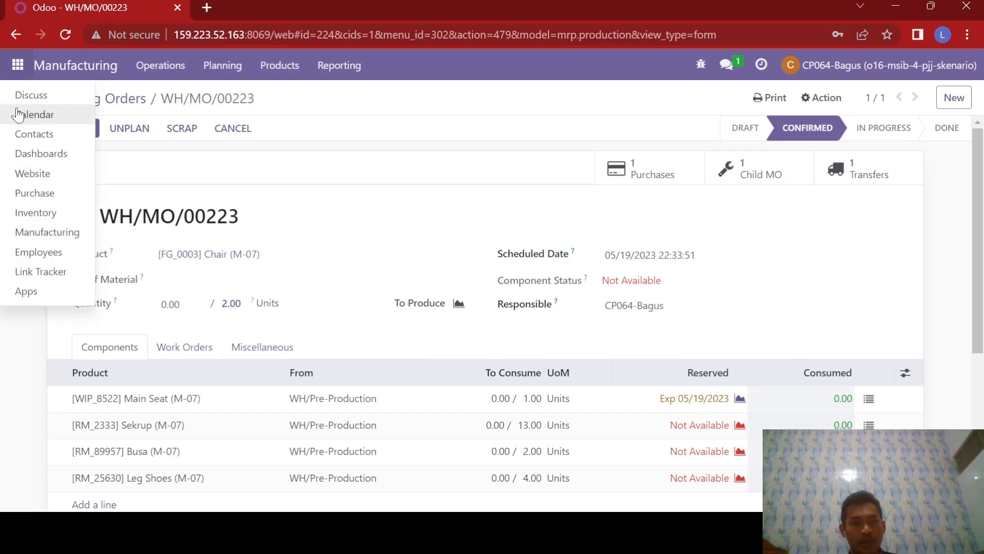
left_click(23, 96)
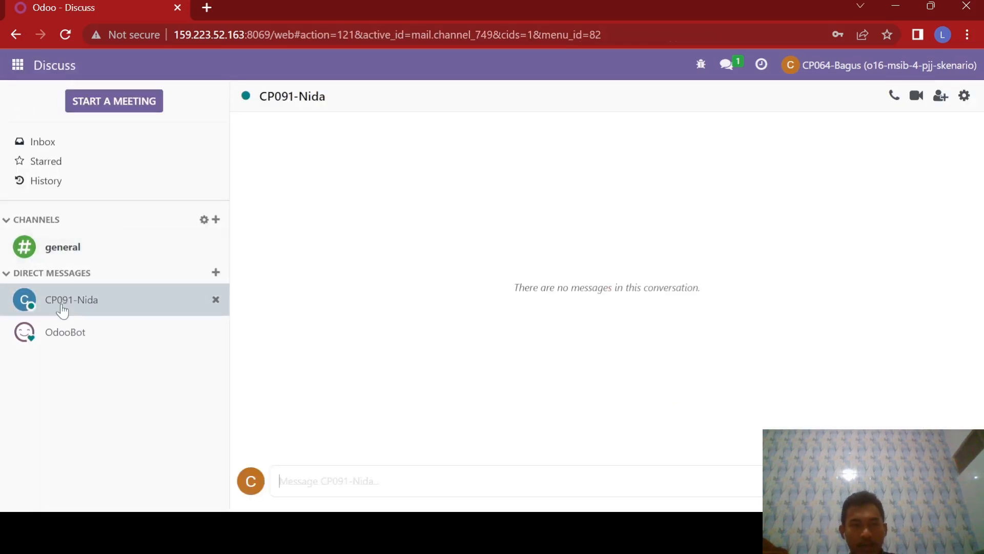
left_click(319, 477)
type("Tolong ")
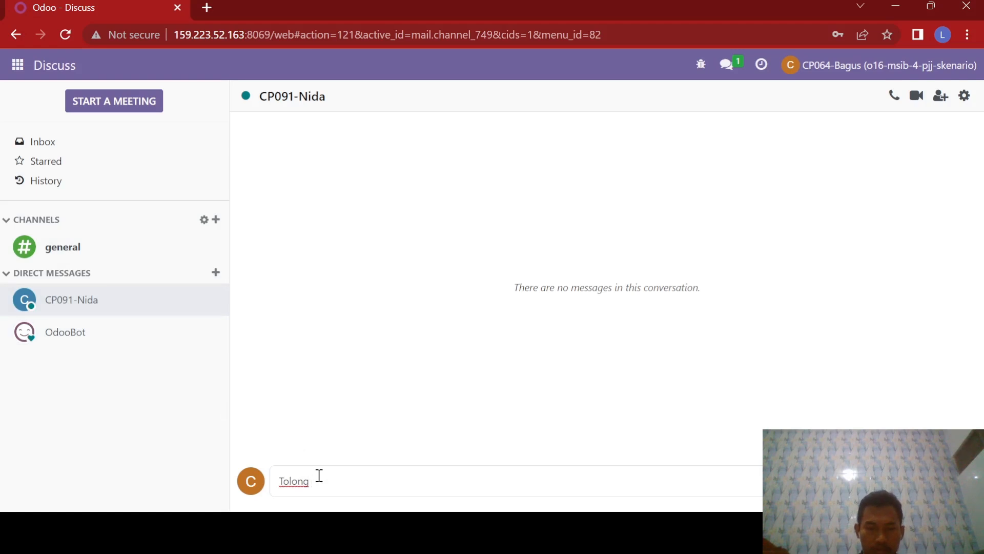
type("validasi ")
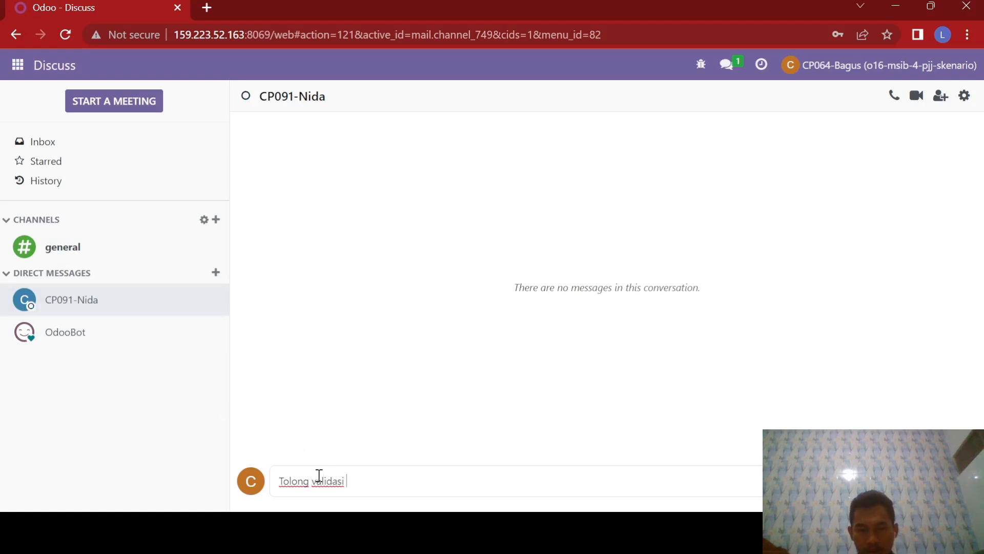
type("keebutuh")
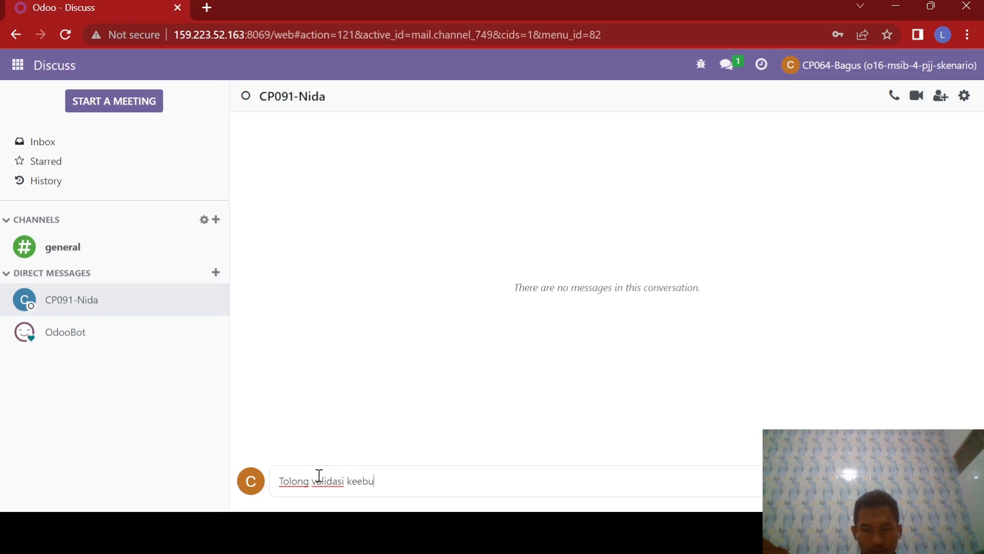
key("BackSpace")
key("BackSpace")
key("BackSpace")
key("BackSpace")
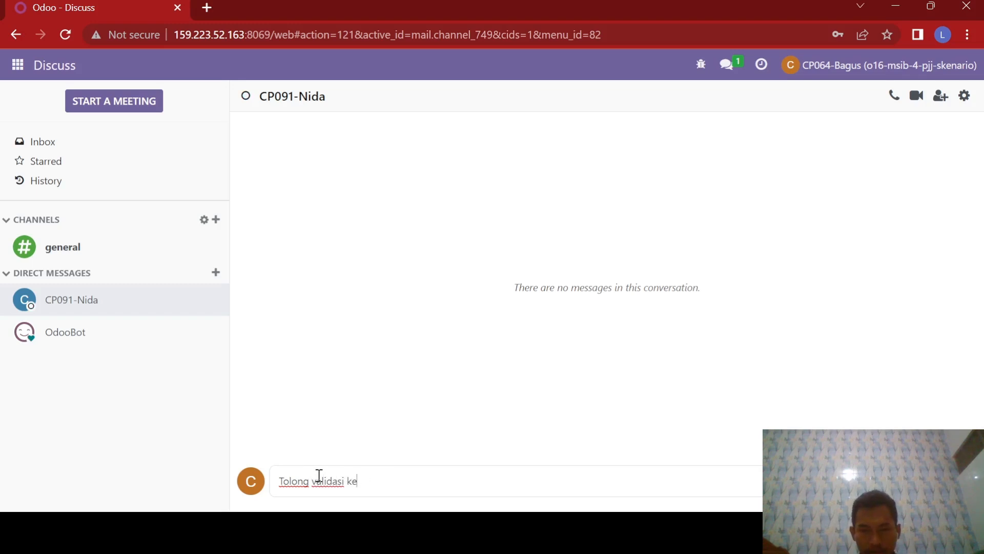
type("utuhan bara")
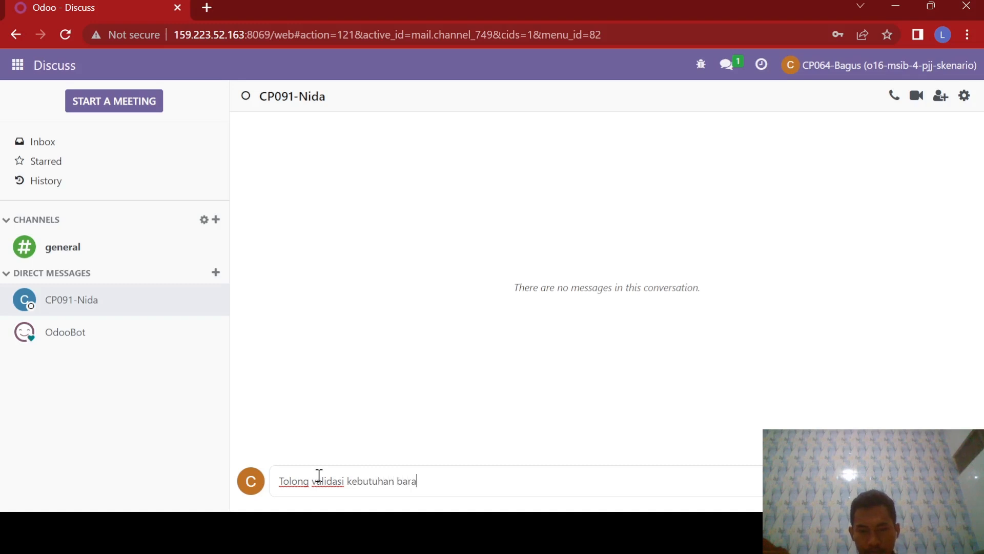
type("ng untuk mo")
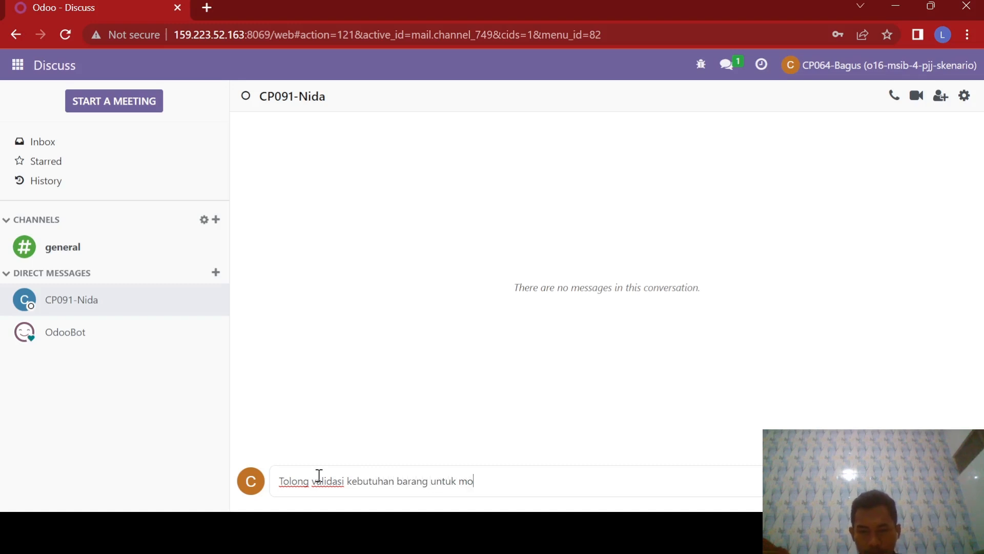
type("22")
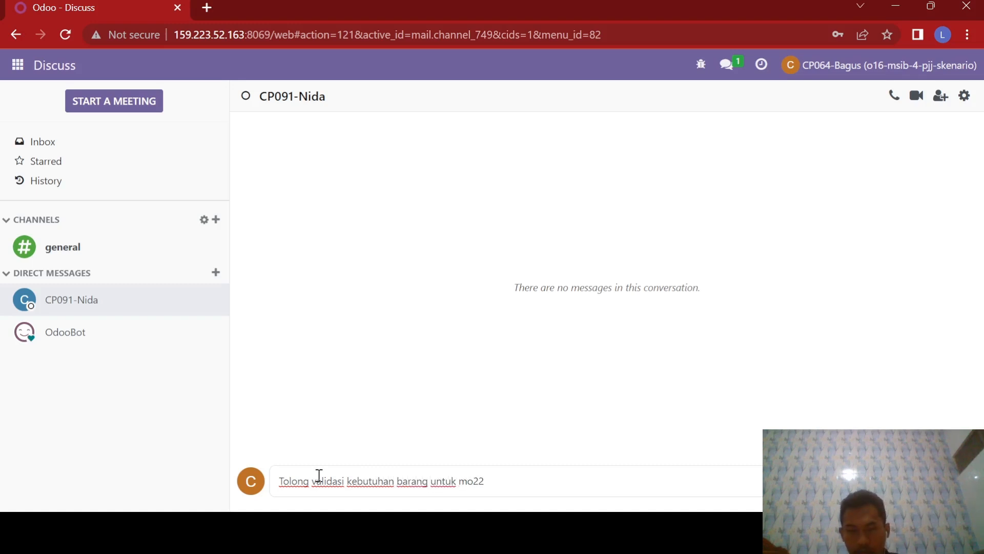
key("BackSpace")
key("BackSpace")
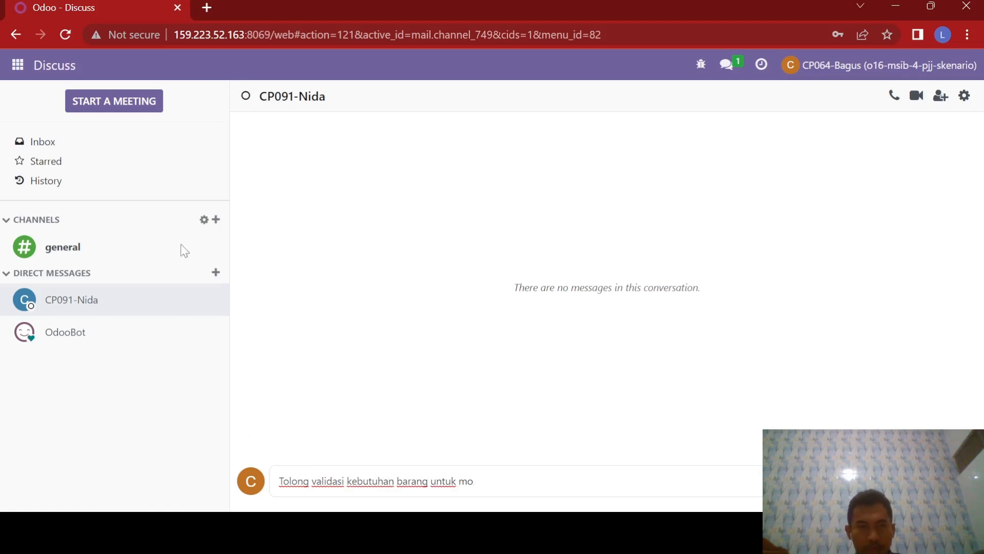
- Search the manufacturing orders for 221 to look up the Table (M-07) order's reference
left_click(17, 66)
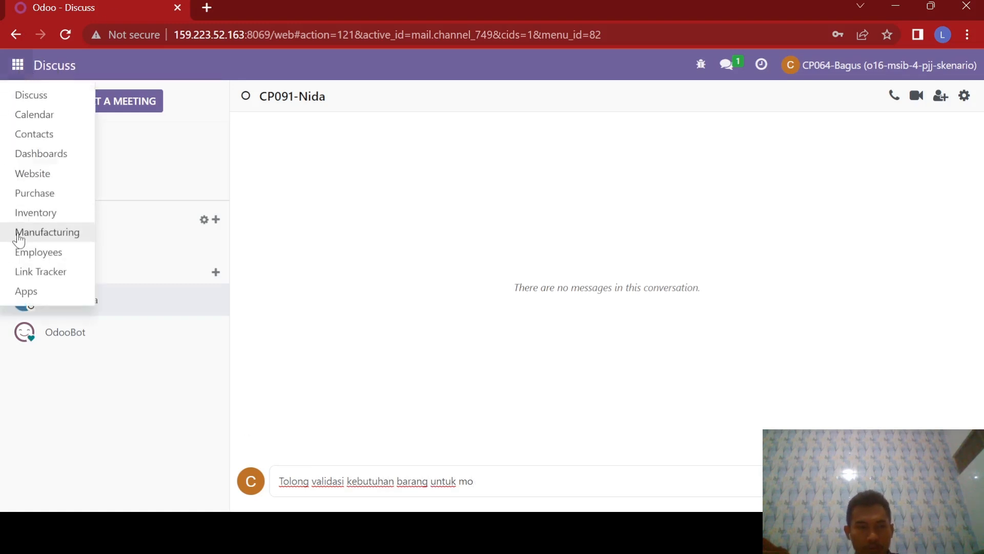
left_click(19, 235)
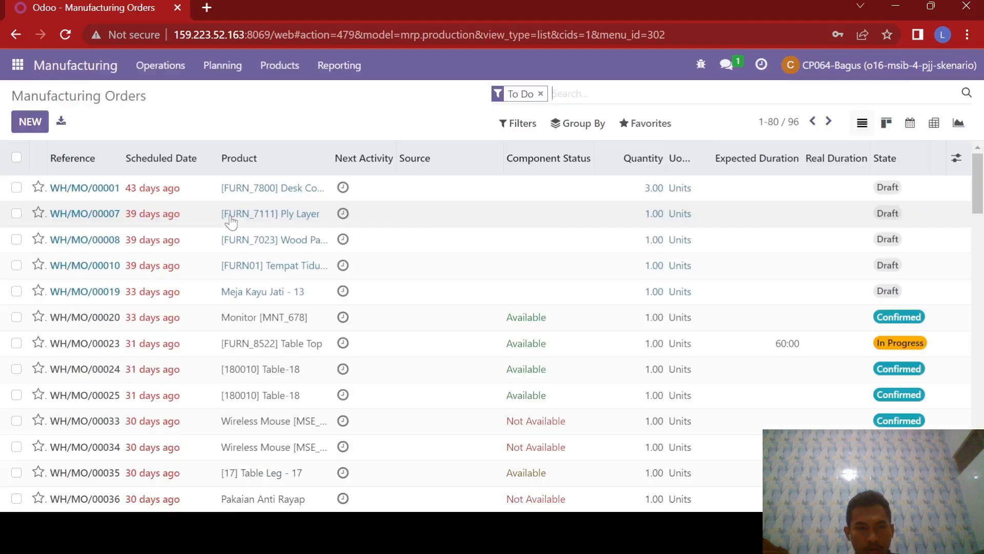
left_click(613, 95)
type("221")
key("Return")
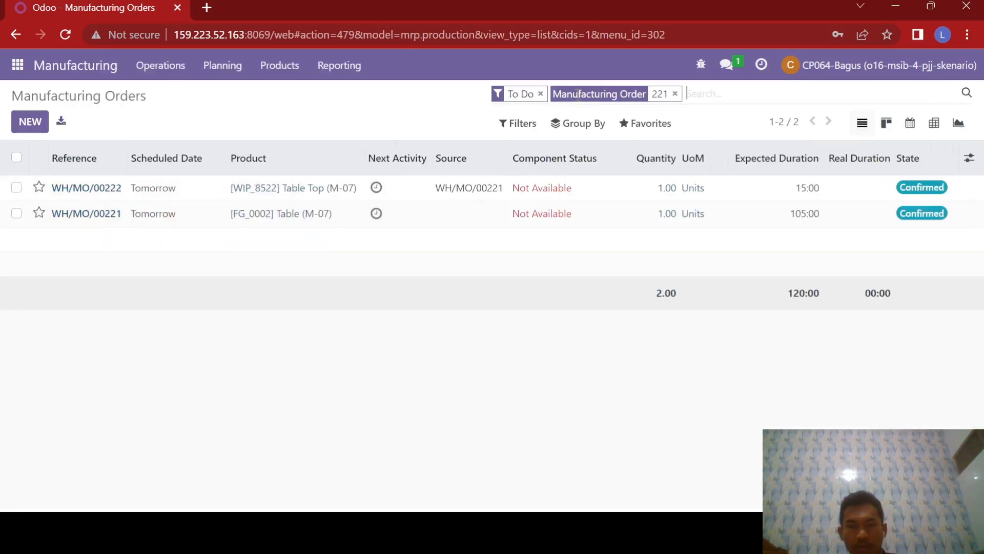
- Return to the drafted Discuss message and replace its final "mo" with "MO00221 & MO00223. Terima kasih"
left_click(16, 66)
left_click(15, 96)
left_click(499, 478)
key("BackSpace")
key("BackSpace")
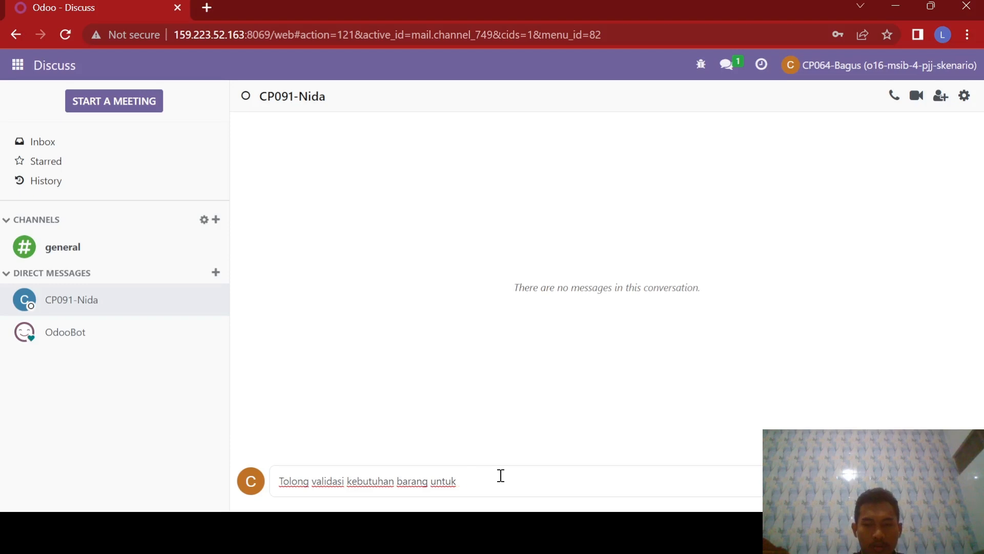
type("MO00221")
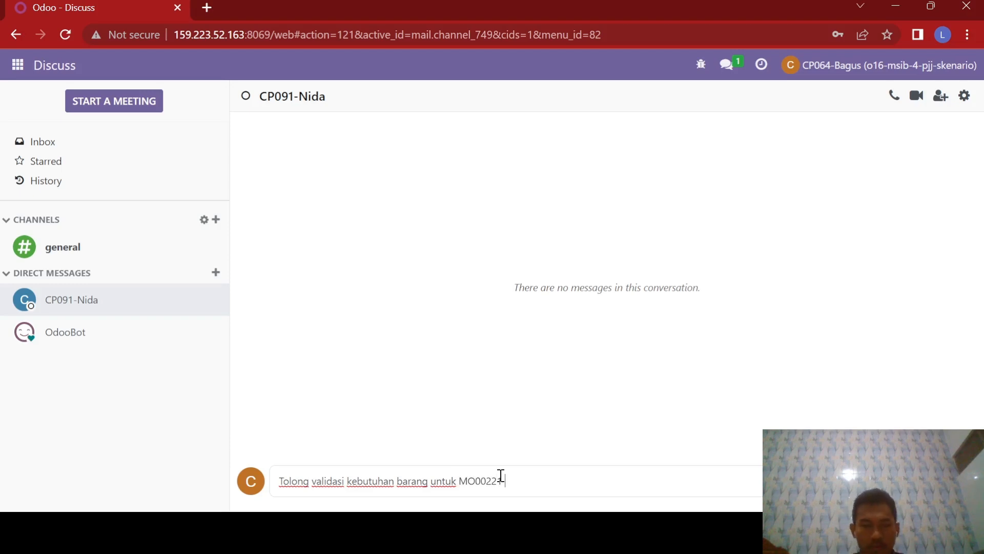
type(" & MO00223. T")
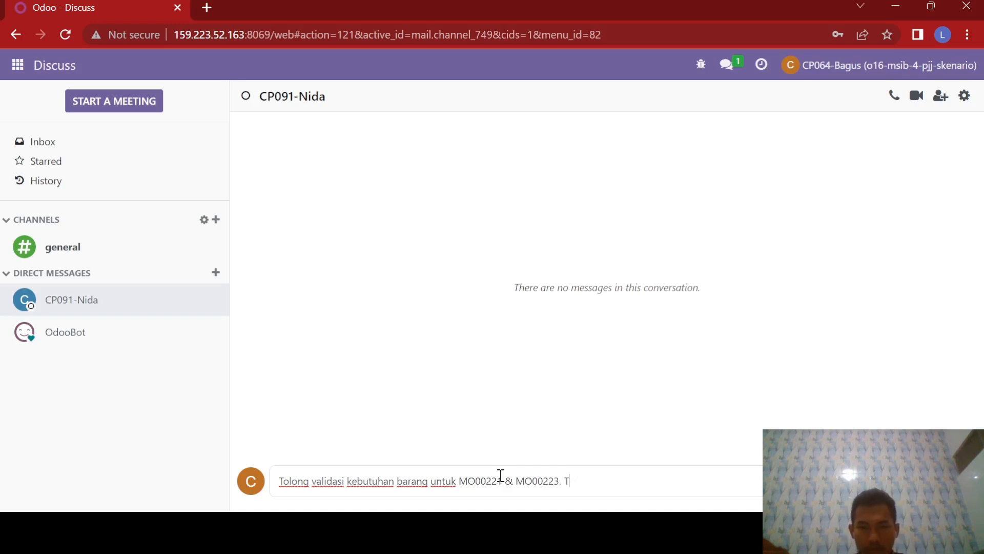
type("ERIerima kasih")
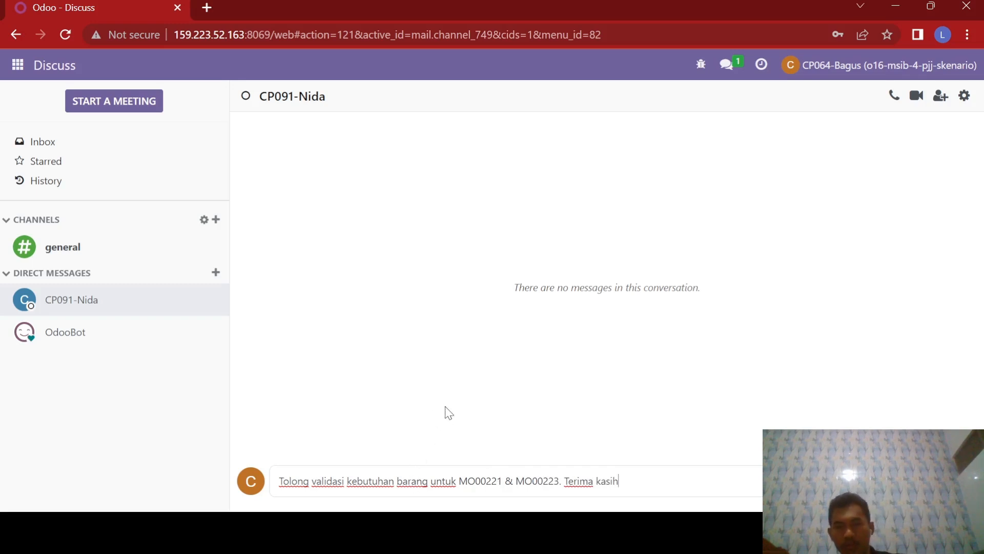
- Add the greeting "Selamat malam." to the start of the drafted message and send it to the colleague
left_click(280, 480)
type("Selamat malam.")
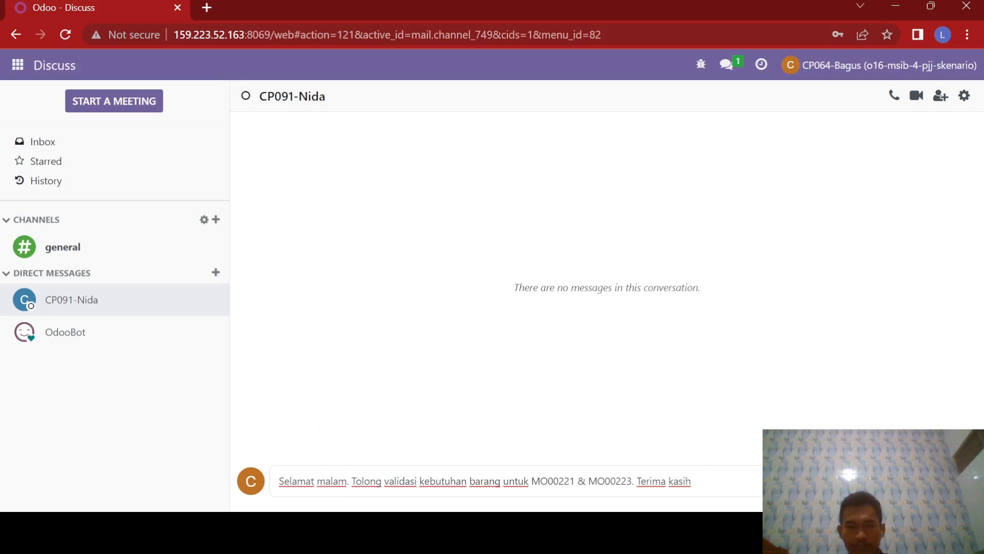
key("Return")
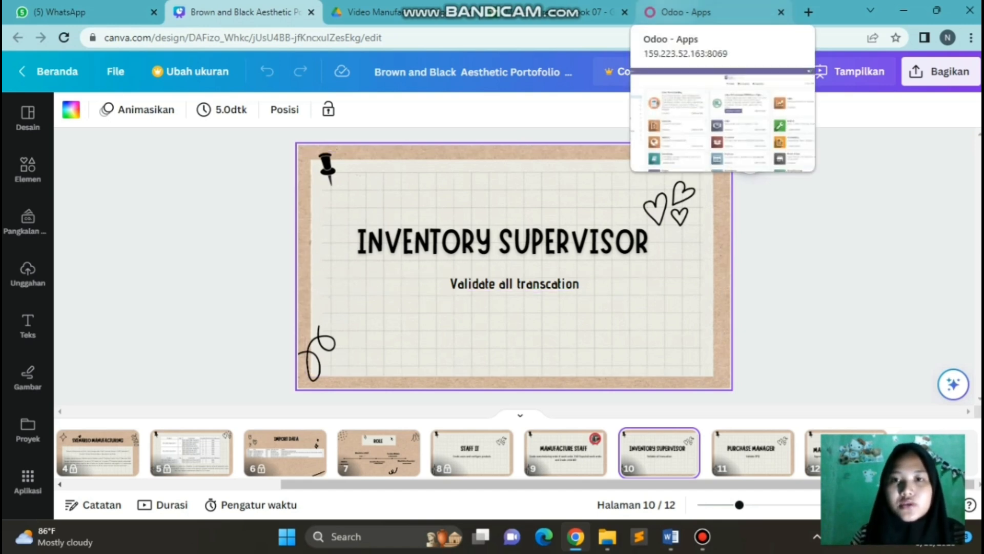
- Switch from Canva to Odoo and open the colleague's received message requesting validation of the goods
left_click(690, 12)
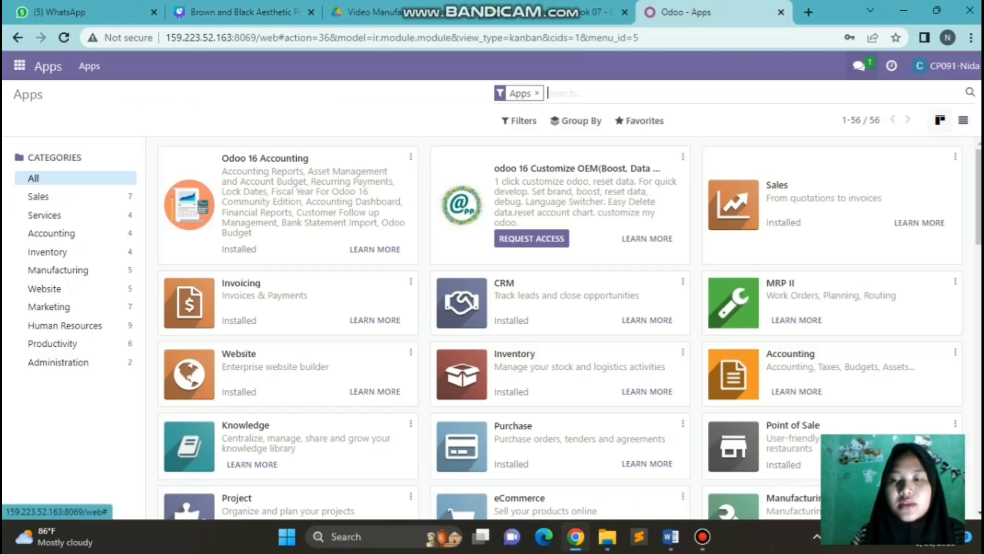
left_click(859, 66)
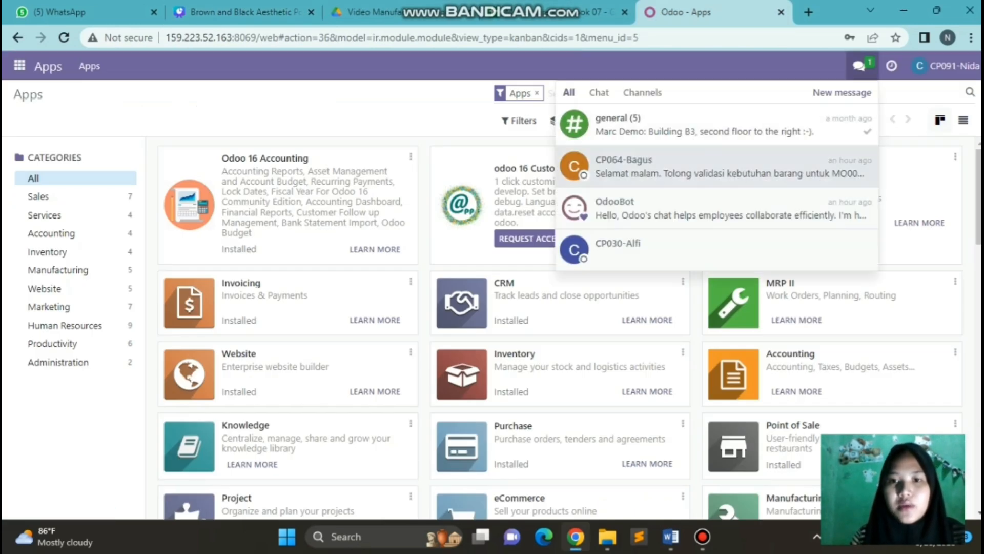
left_click(718, 167)
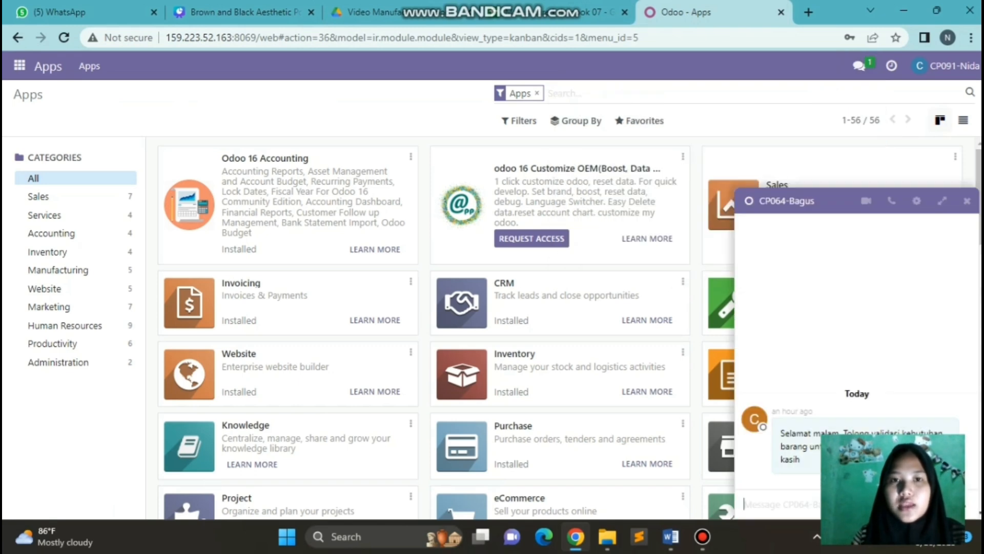
- Show the Manufacture Staff slide in the Canva presentation, and return to Odoo to close the chat window
left_click(241, 12)
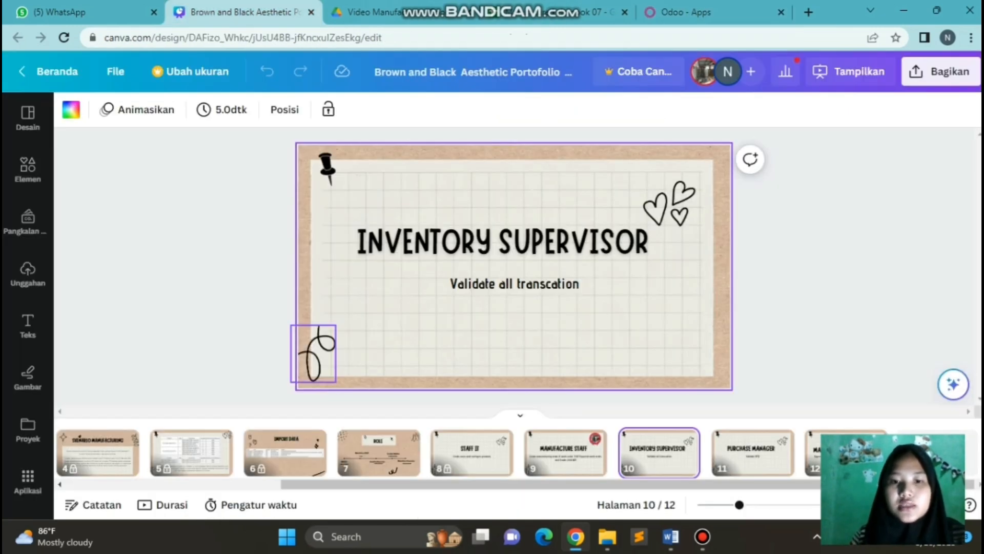
left_click(566, 446)
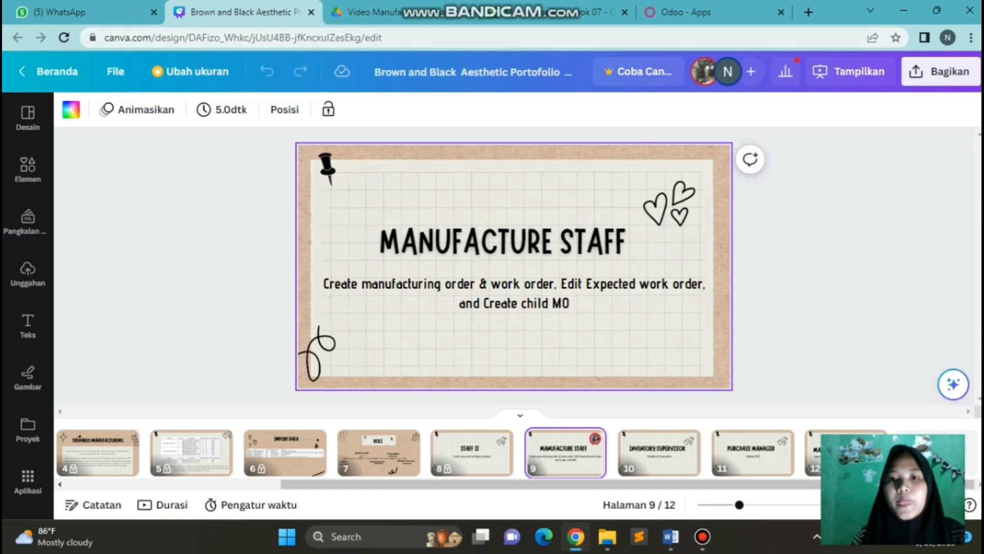
left_click(710, 12)
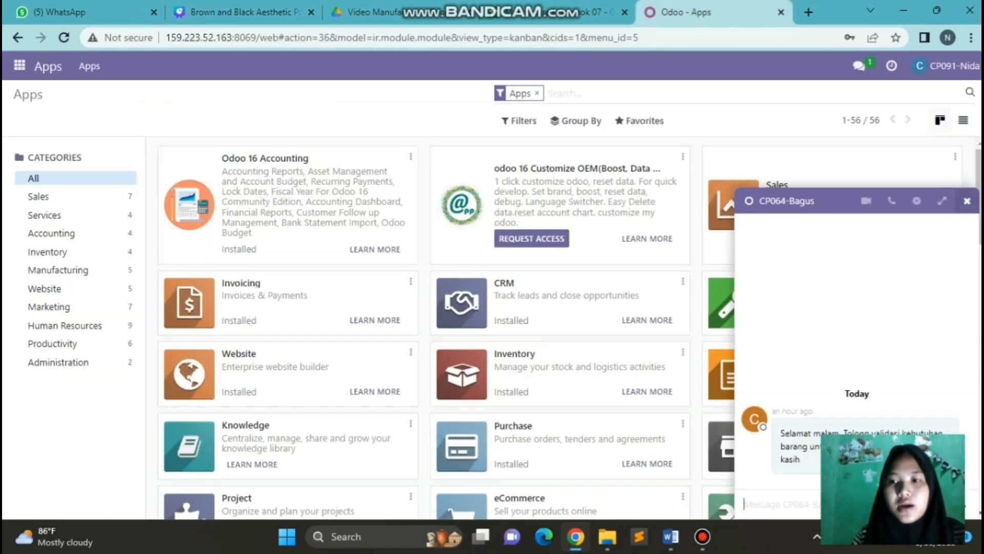
left_click(966, 201)
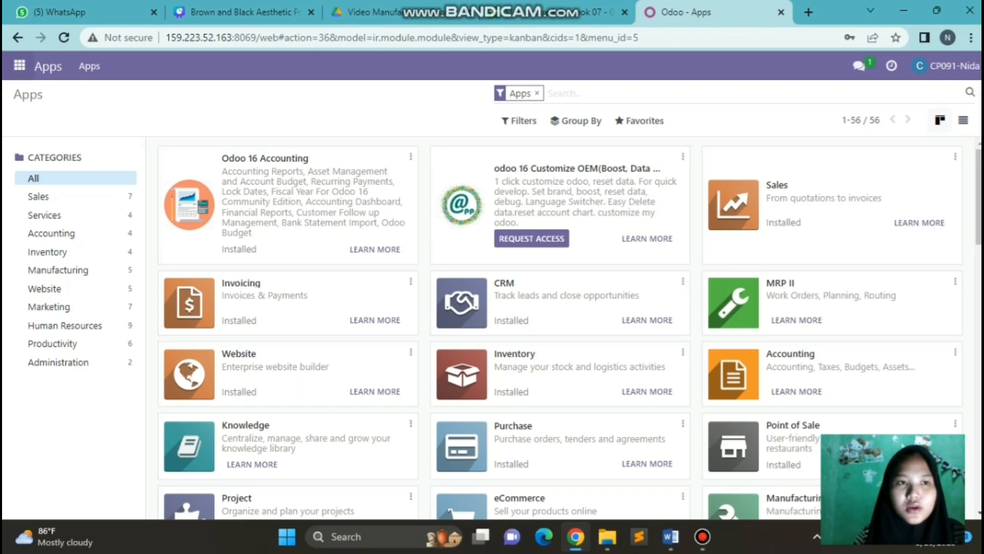
- Go to the Inventory transfers and open the internal transfer WH/INT/00214 for manufacturing order WH/MO/00221
left_click(19, 66)
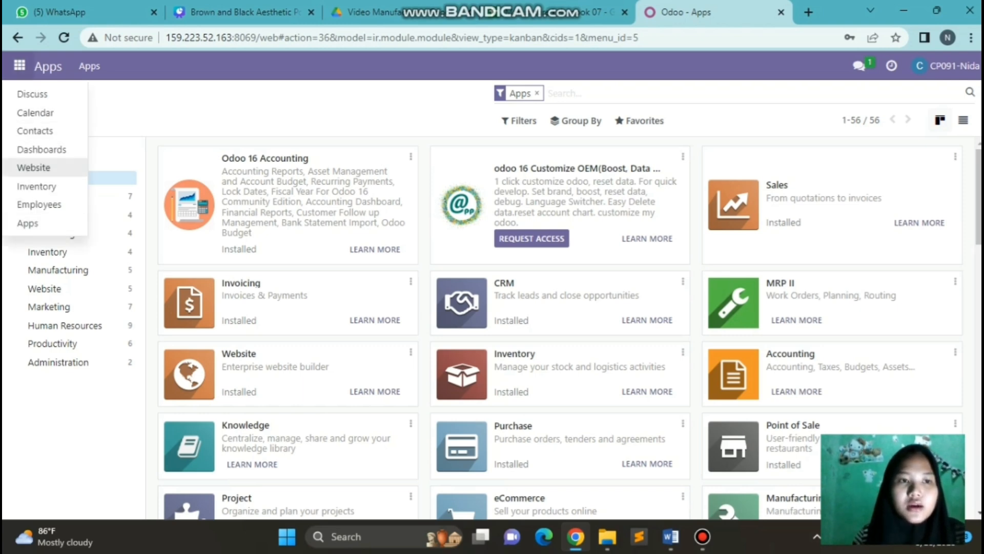
left_click(35, 186)
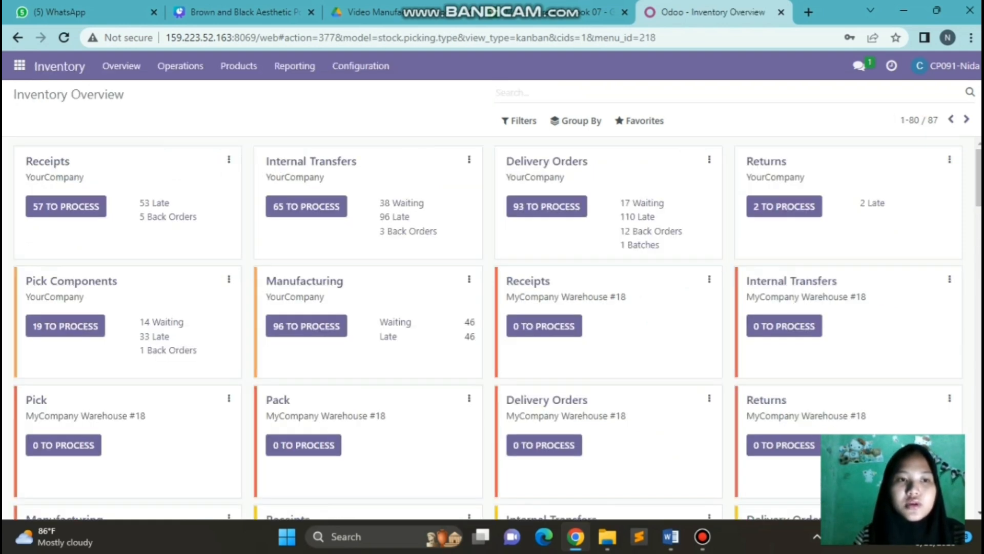
left_click(66, 206)
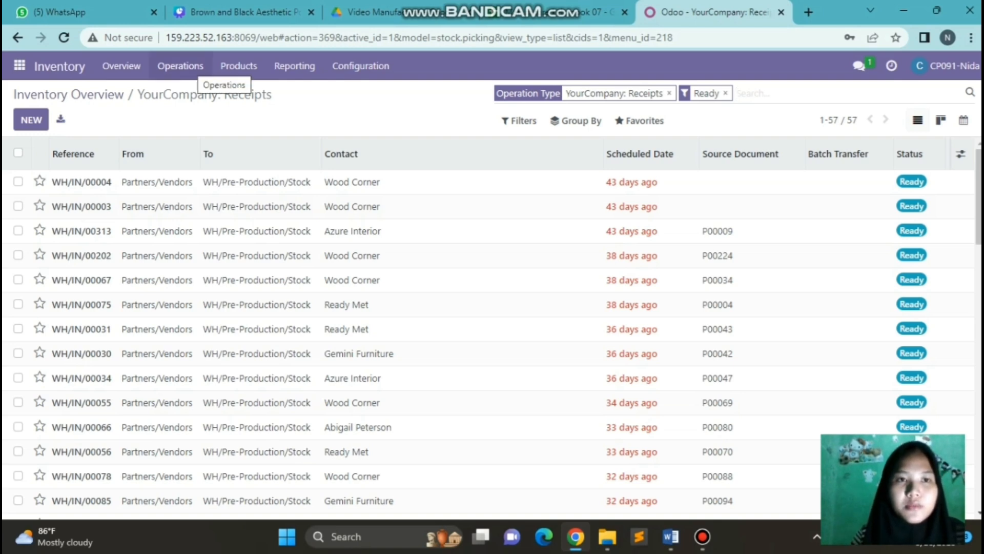
left_click(197, 70)
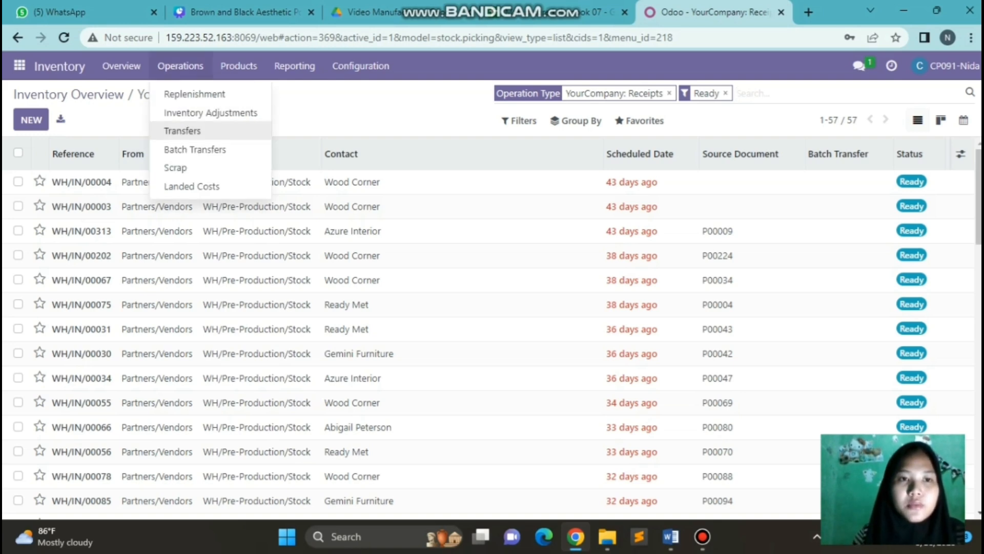
left_click(182, 131)
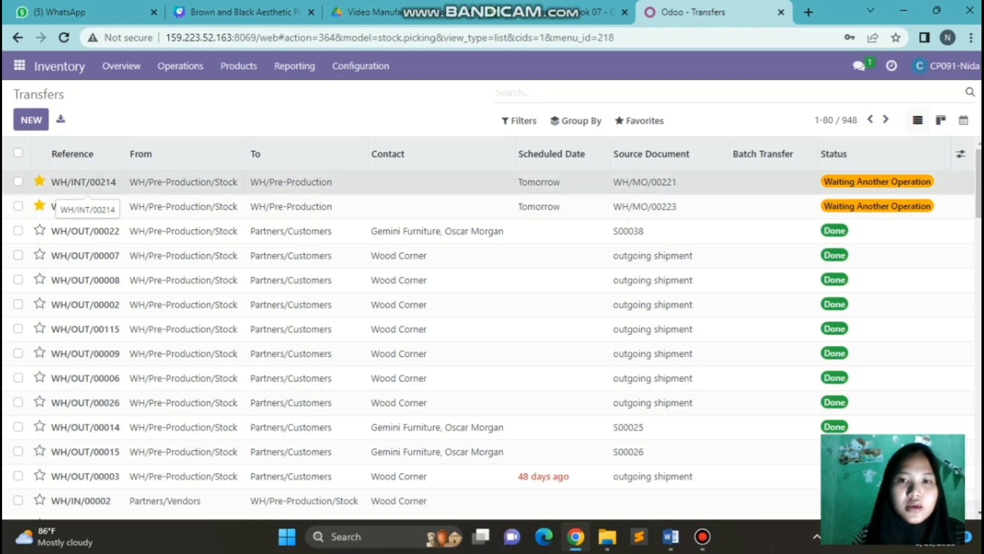
left_click(83, 183)
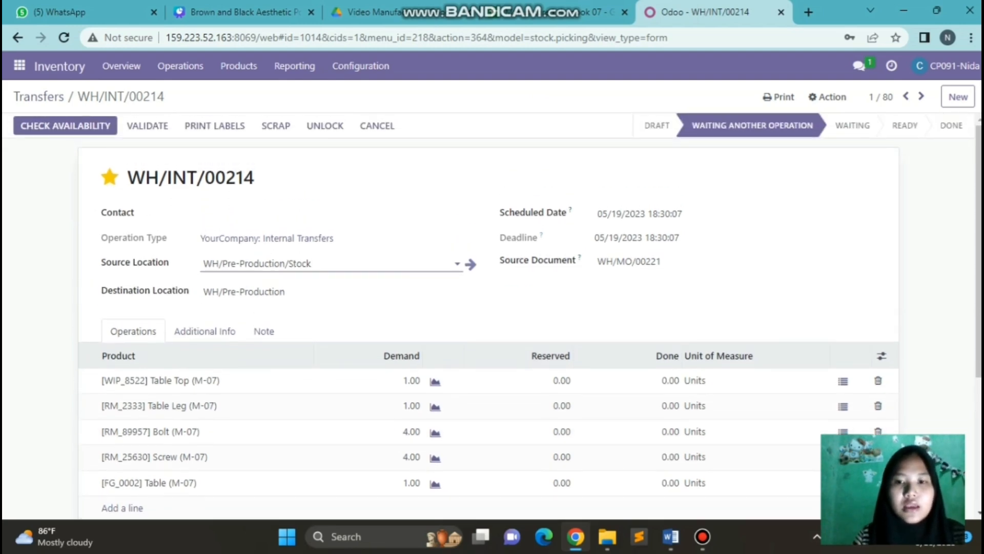
- Set the done quantities of Table Top (M-07) and Table Leg (M-07) to 1.00 each
scroll(328, 264, "down", 1)
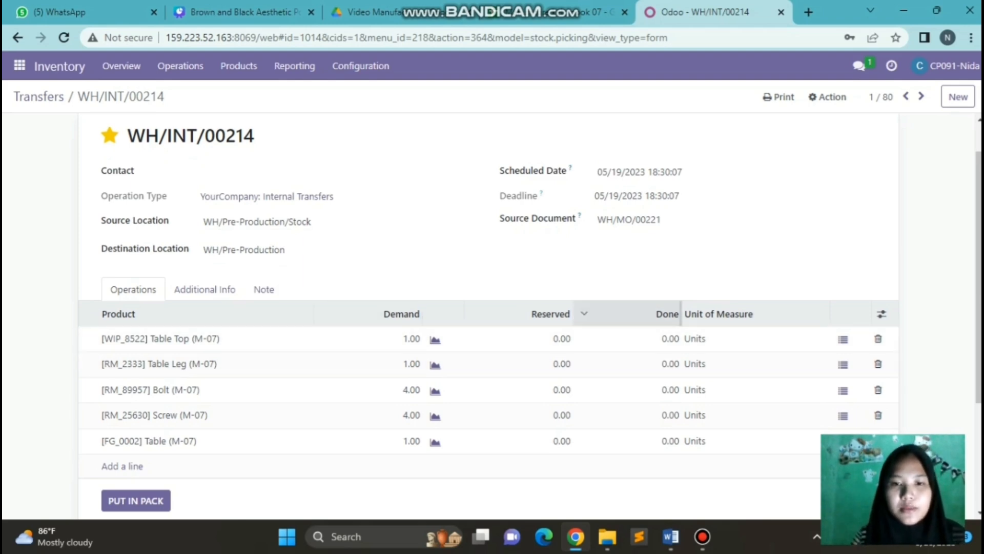
left_click(662, 338)
type("1.00")
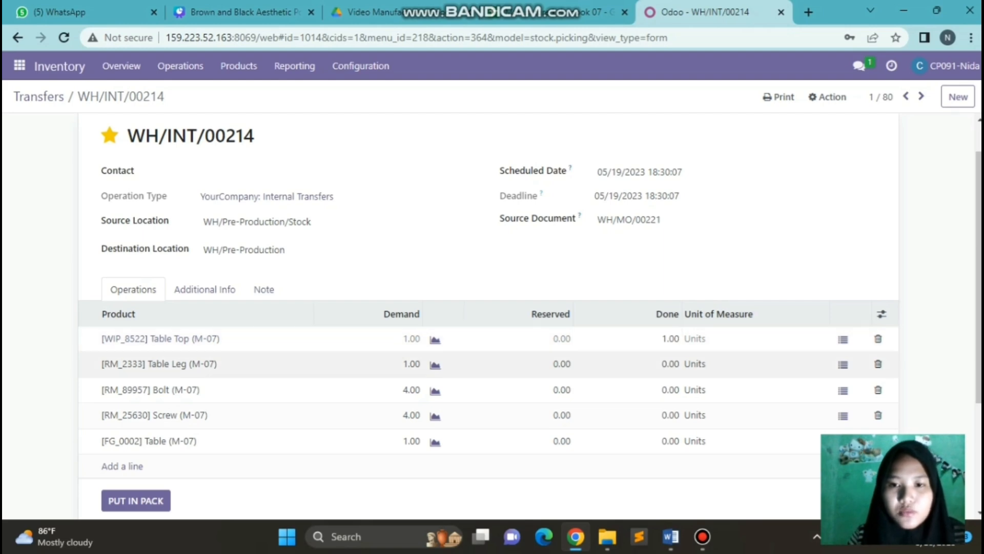
left_click(661, 364)
key("BackSpace")
type("1")
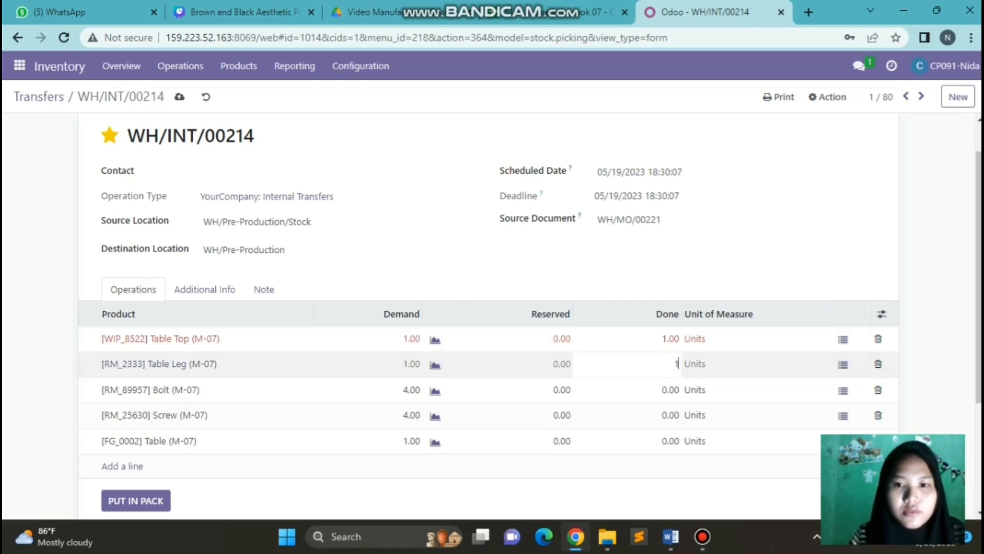
type(".00")
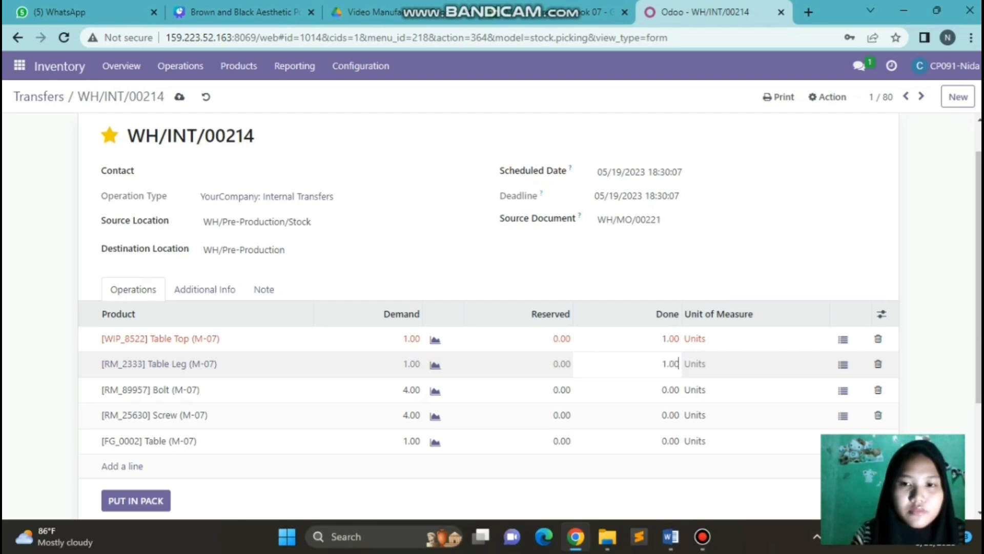
key("Return")
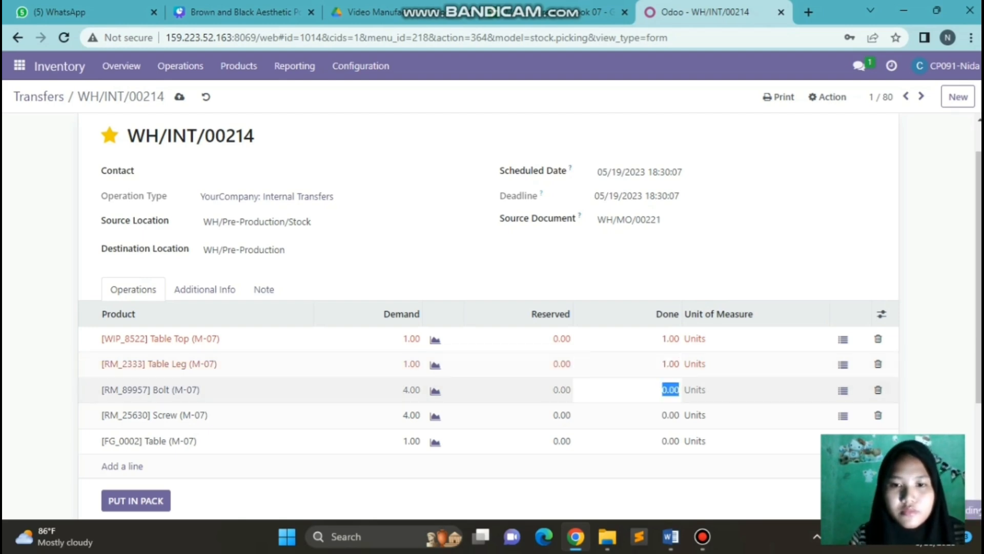
- Set the done quantity of Bolt (M-07) to 4.00
key("BackSpace")
type("100")
key("BackSpace")
key("BackSpace")
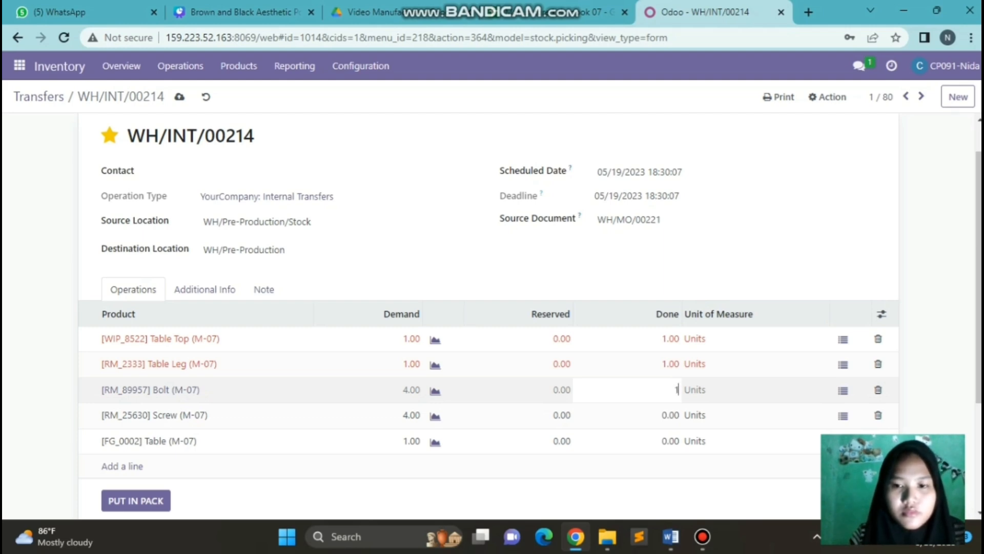
key("BackSpace")
type("40")
key("BackSpace")
type(".00")
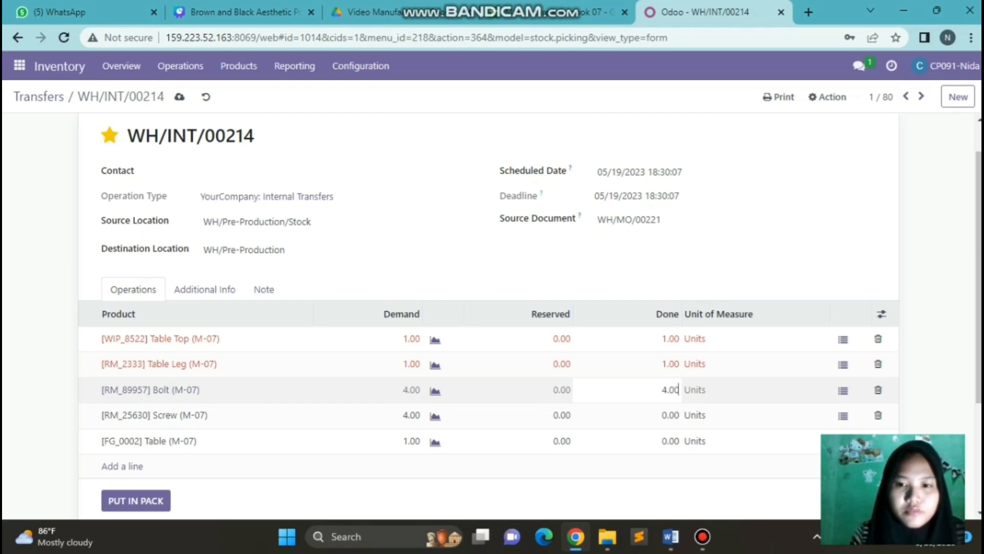
- Check the done quantities already entered and set the one for Screw (M-07) to 4.00
left_click(670, 339)
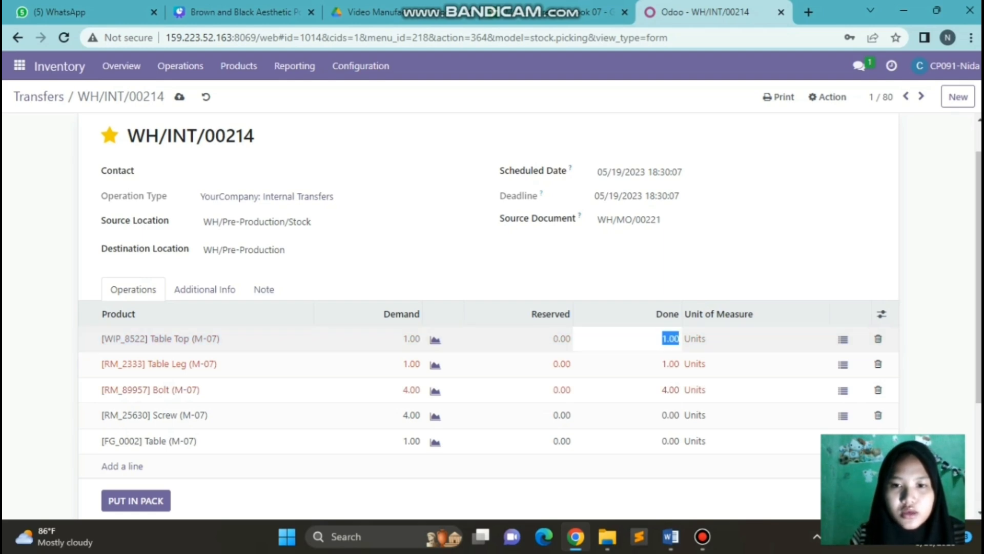
left_click(670, 364)
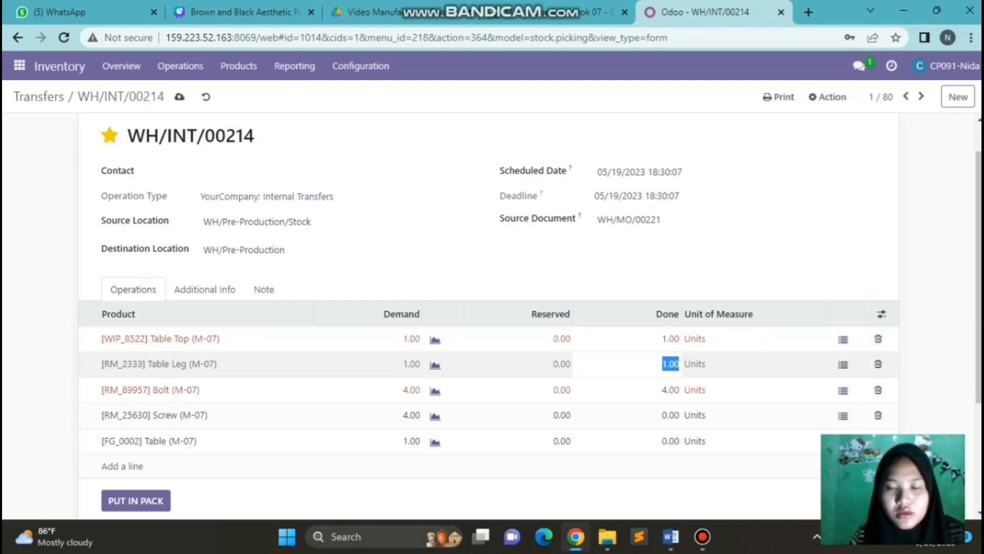
left_click(670, 389)
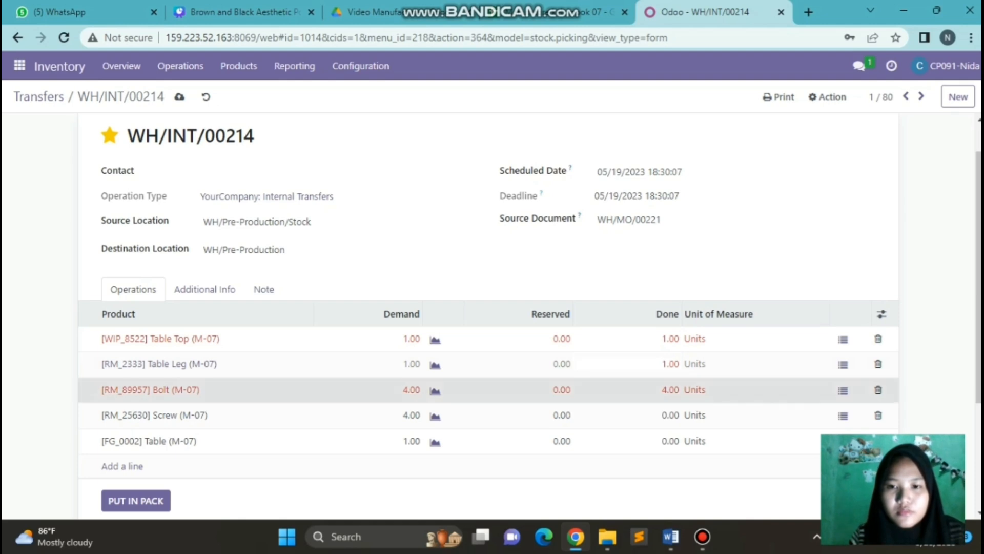
left_click(670, 415)
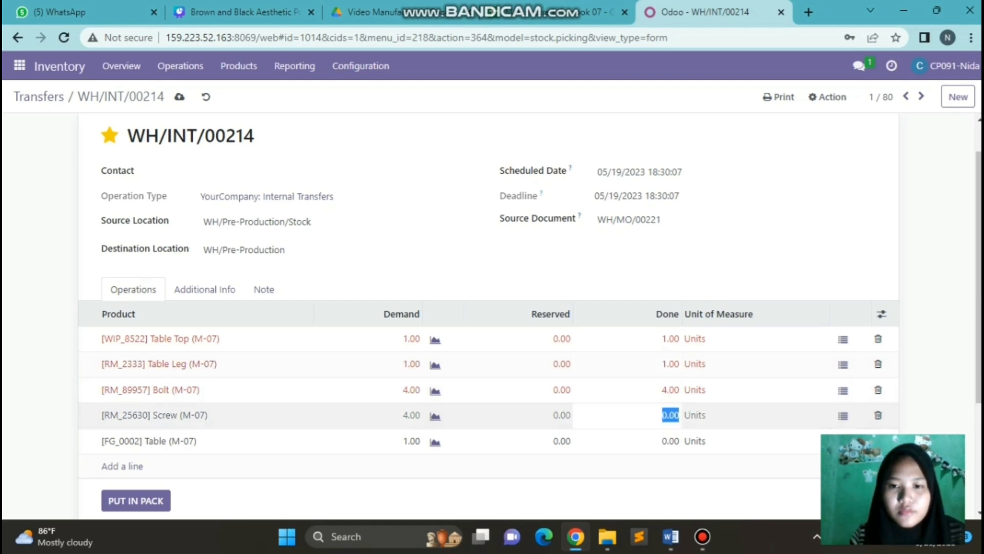
left_click(667, 415)
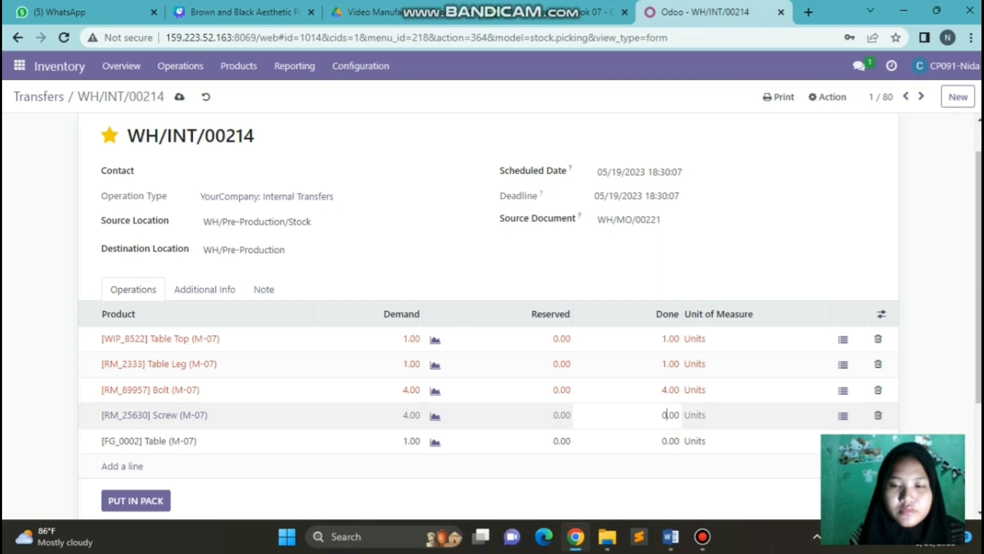
key("BackSpace")
type("4")
- Set the done quantity of the finished product Table (M-07) to 1.00
left_click(670, 441)
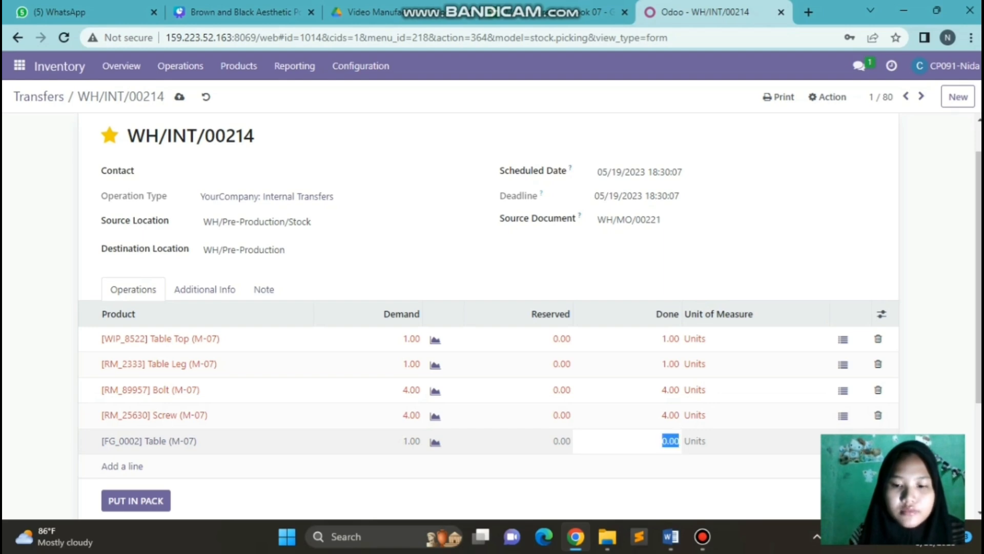
key("BackSpace")
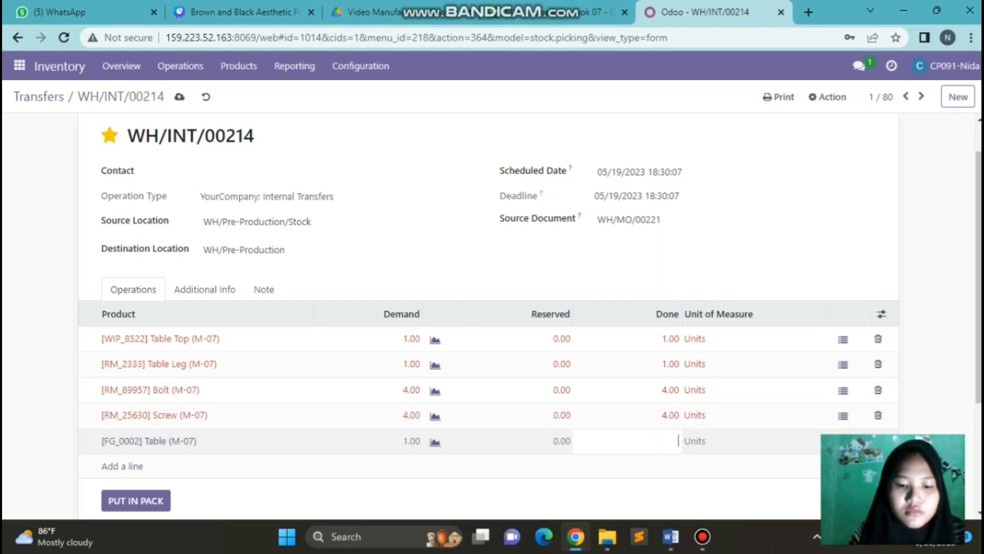
type("4")
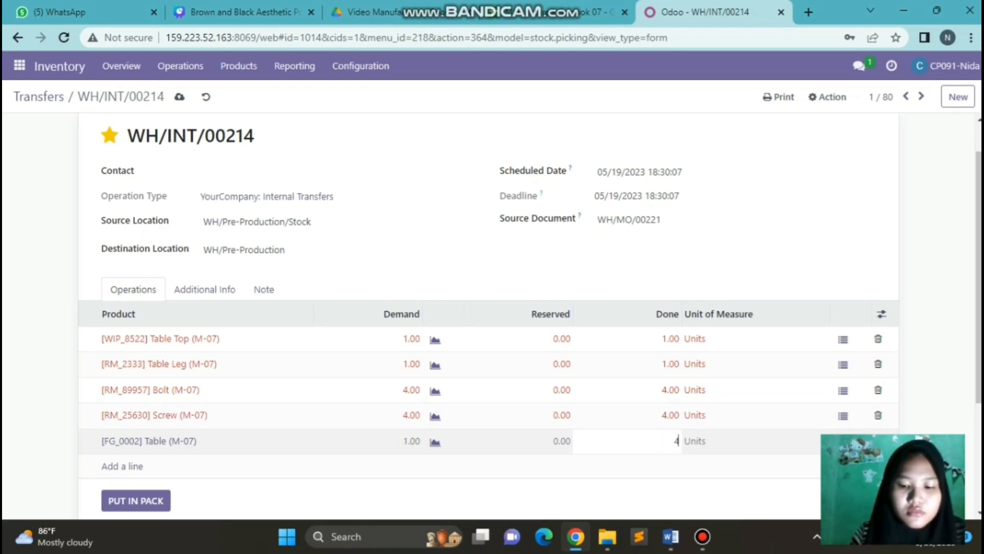
type(".00")
double_click(670, 441)
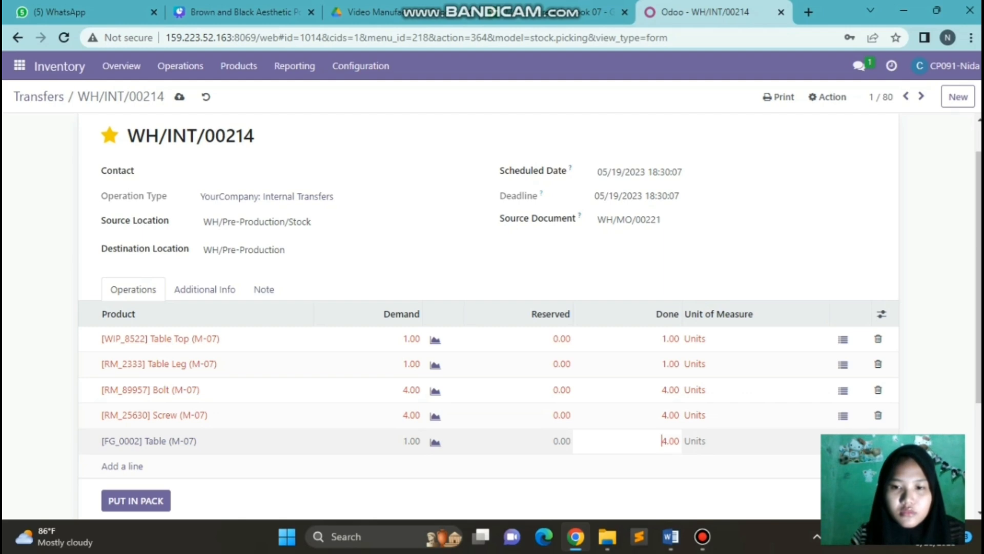
left_click(667, 441)
key("BackSpace")
type("1")
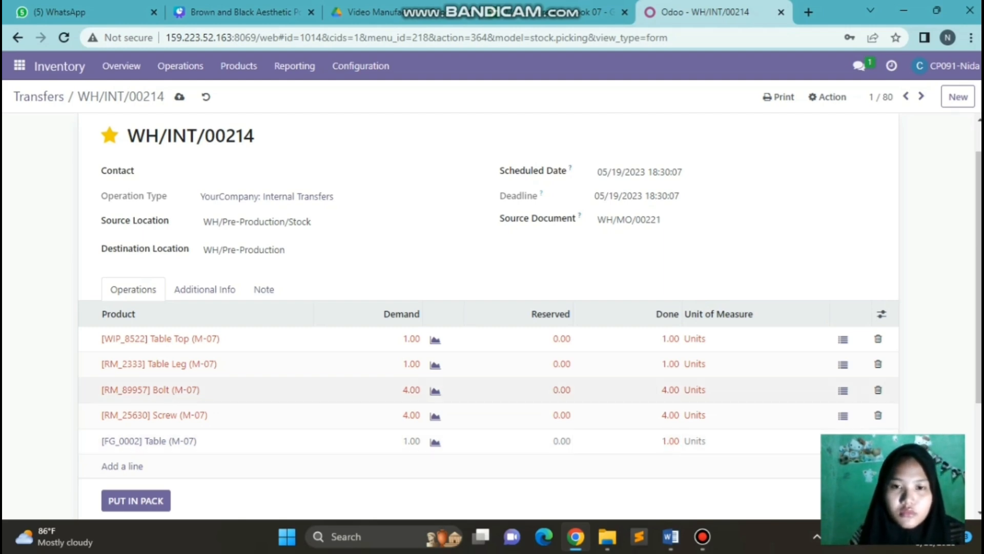
- Review the done quantities against the demand on all product lines of transfer WH/INT/00214
scroll(461, 328, "down", 2)
left_click(666, 381)
left_click(667, 304)
scroll(667, 304, "up", 1)
scroll(666, 336, "down", 1)
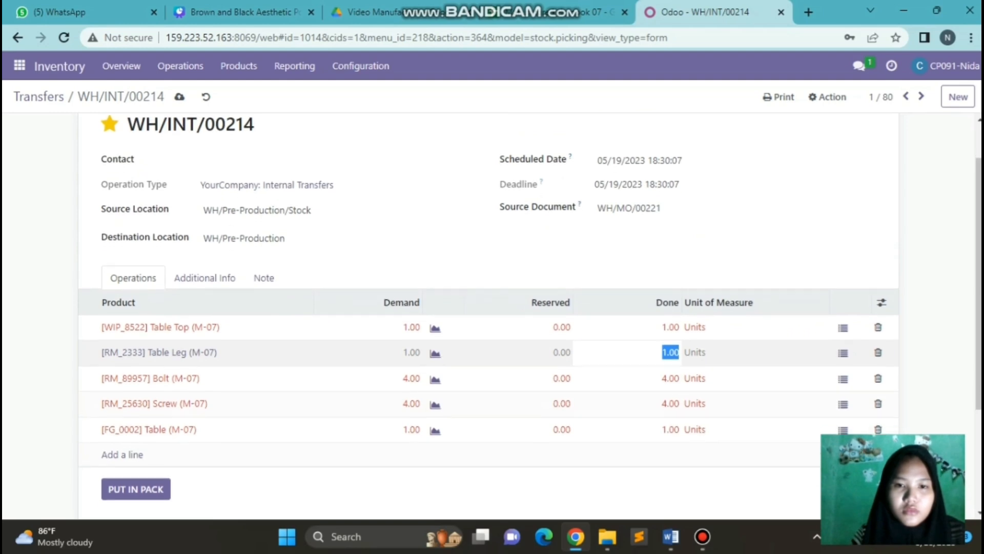
left_click(668, 314)
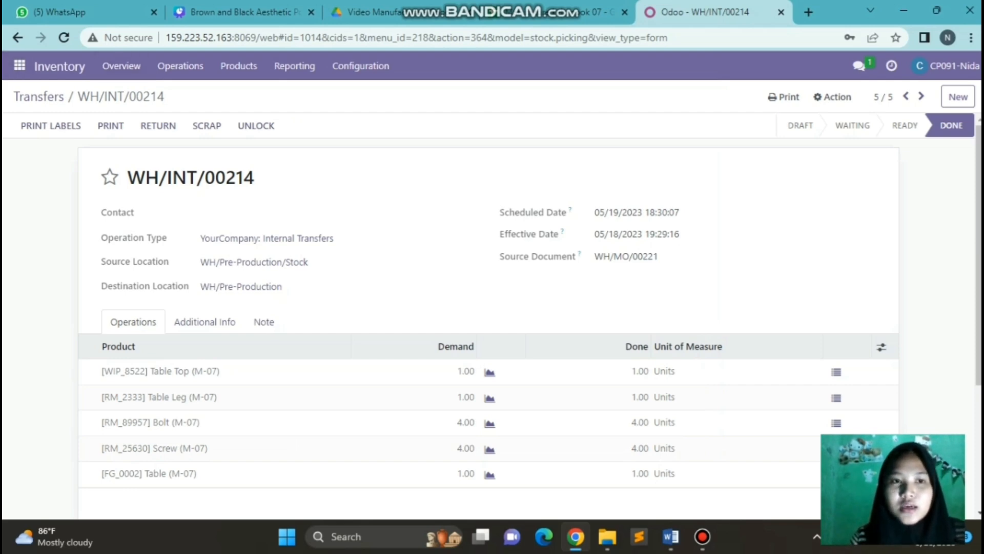
scroll(488, 318, "down", 1)
scroll(489, 318, "up", 1)
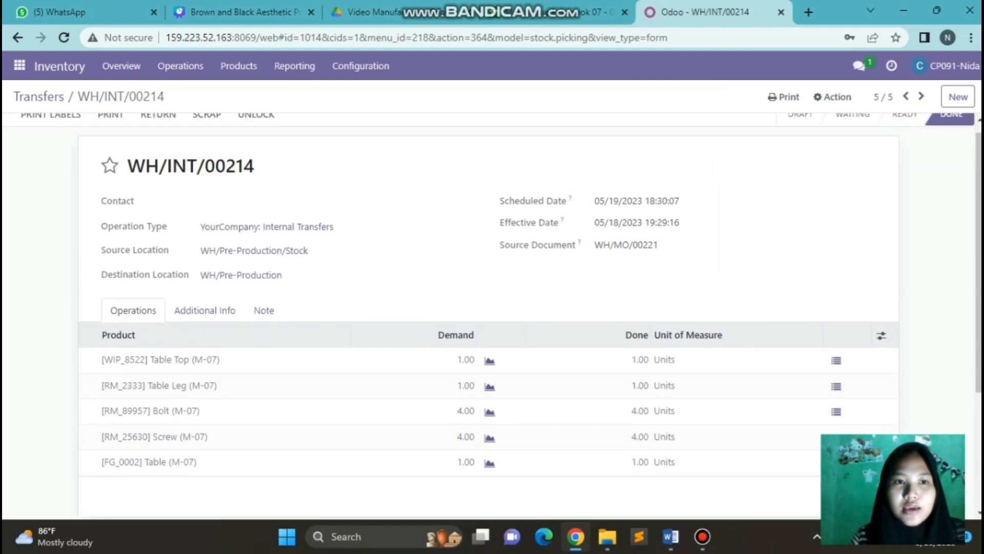
- Return to the transfers list and open internal transfer WH/INT/00216
scroll(488, 318, "up", 1)
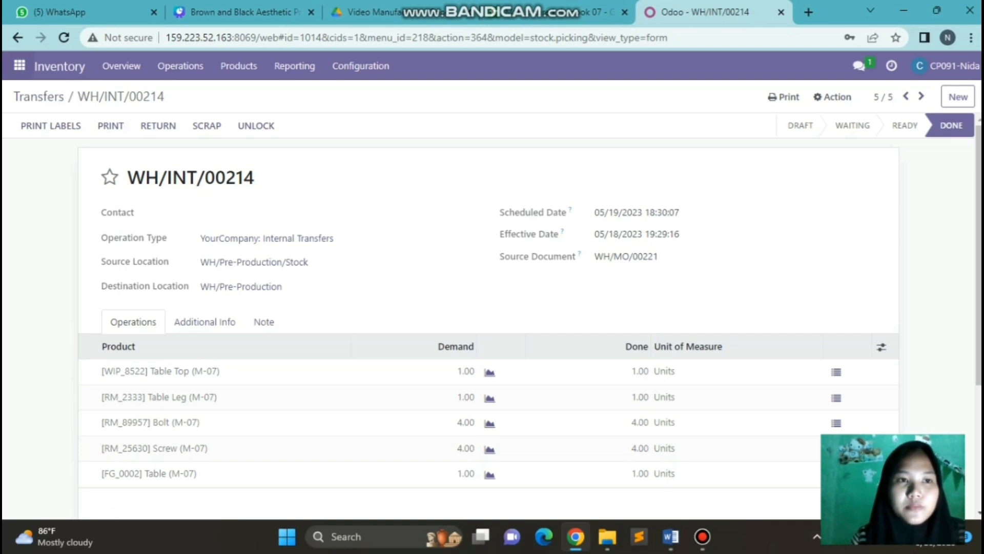
left_click(19, 65)
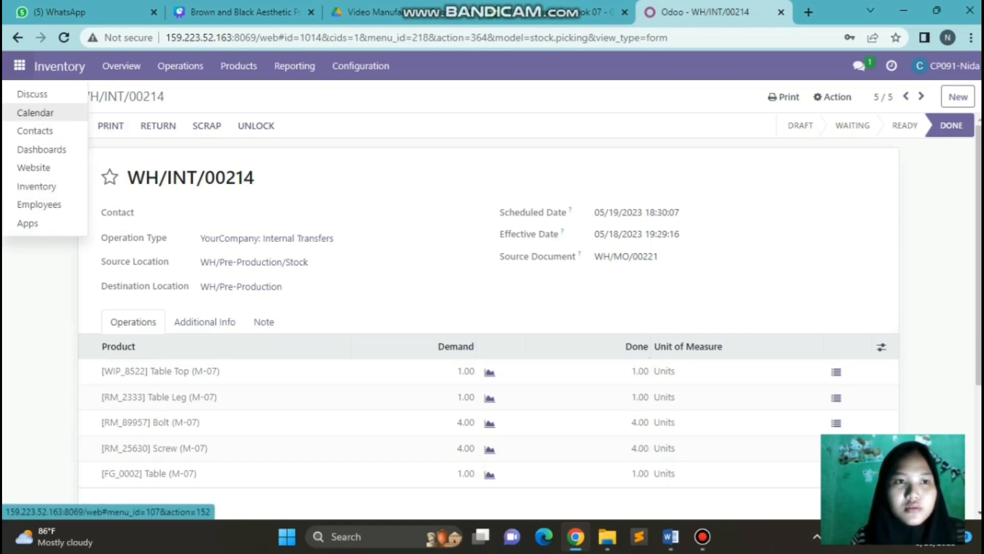
left_click(18, 38)
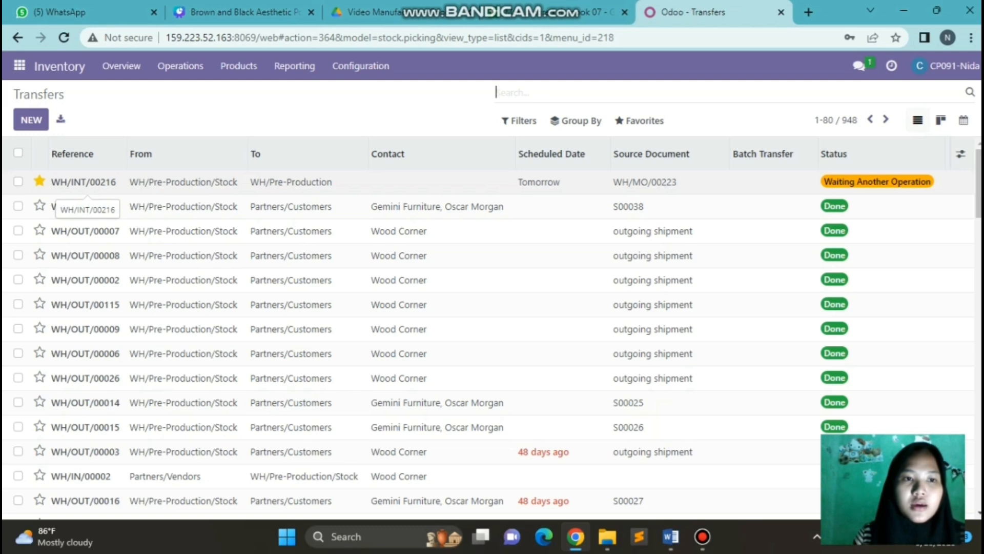
left_click(88, 183)
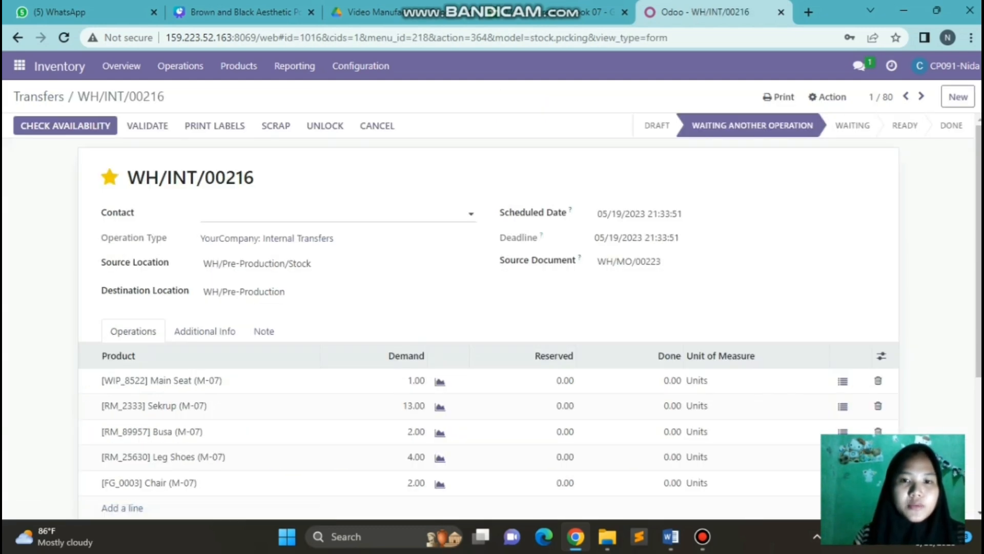
- Set the done quantities of Main Seat (M-07) to 1.00 and Sekrup (M-07) to 13.00
scroll(584, 259, "down", 2)
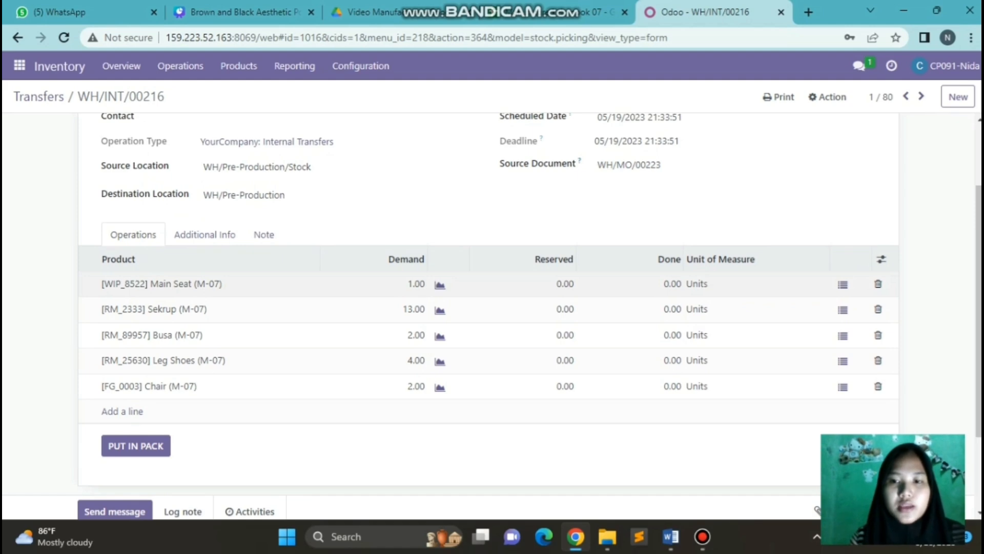
left_click(669, 284)
left_click(670, 284)
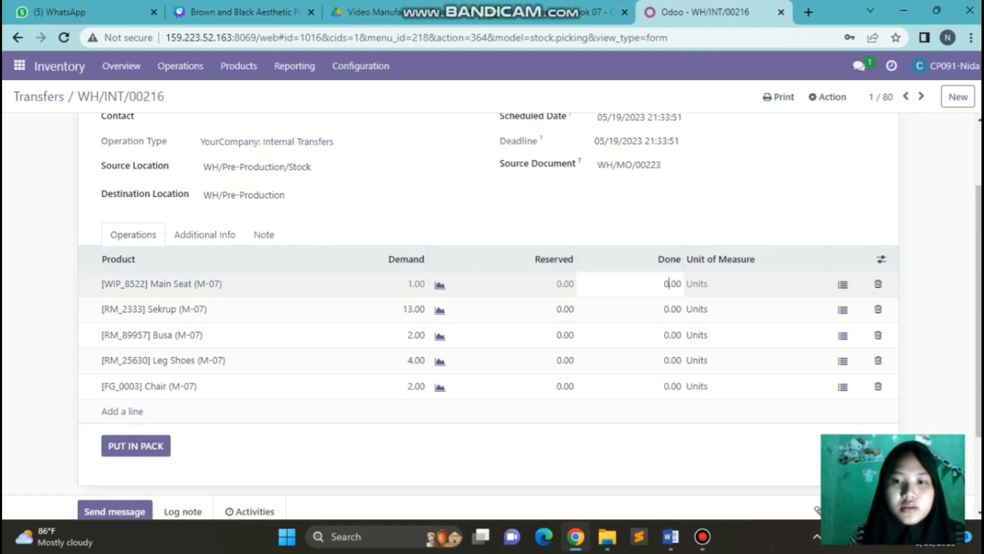
key("BackSpace")
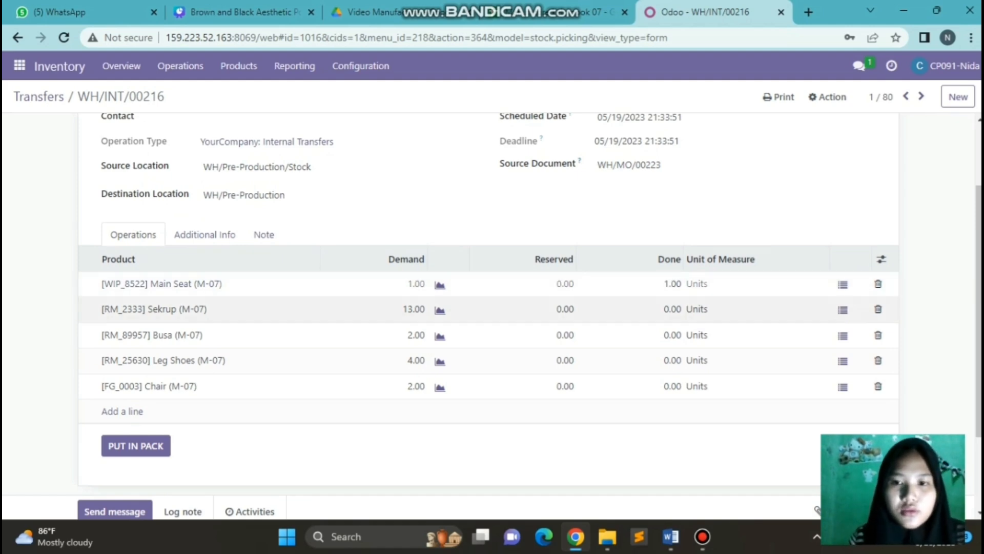
left_click(672, 309)
left_click(669, 309)
key("BackSpace")
type("13")
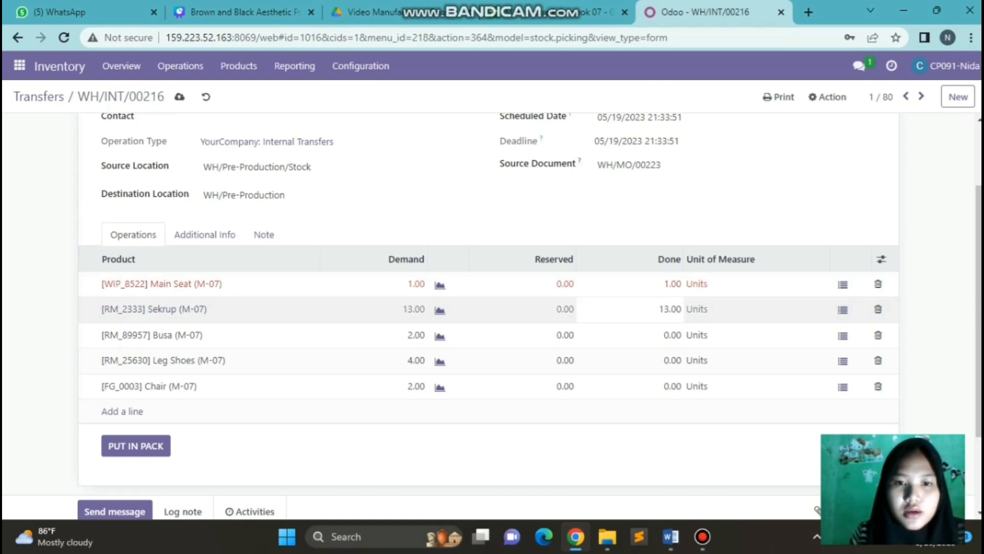
- Set the done quantities of Busa (M-07) to 2.00 and Leg Shoes (M-07) to 4.00
left_click(670, 335)
left_click(669, 335)
key("BackSpace")
type("2")
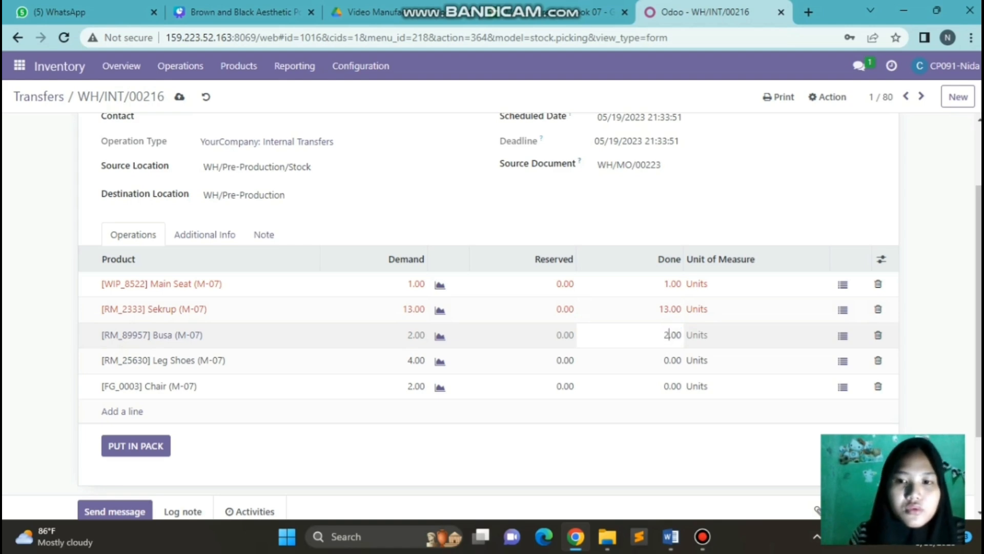
left_click(670, 361)
left_click(665, 360)
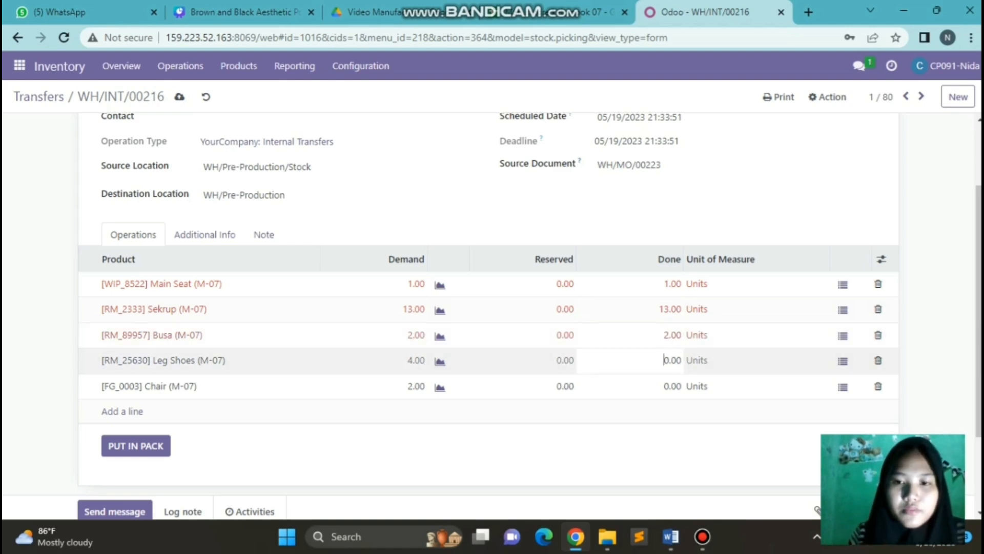
double_click(669, 361)
left_click(669, 360)
key("BackSpace")
type("4")
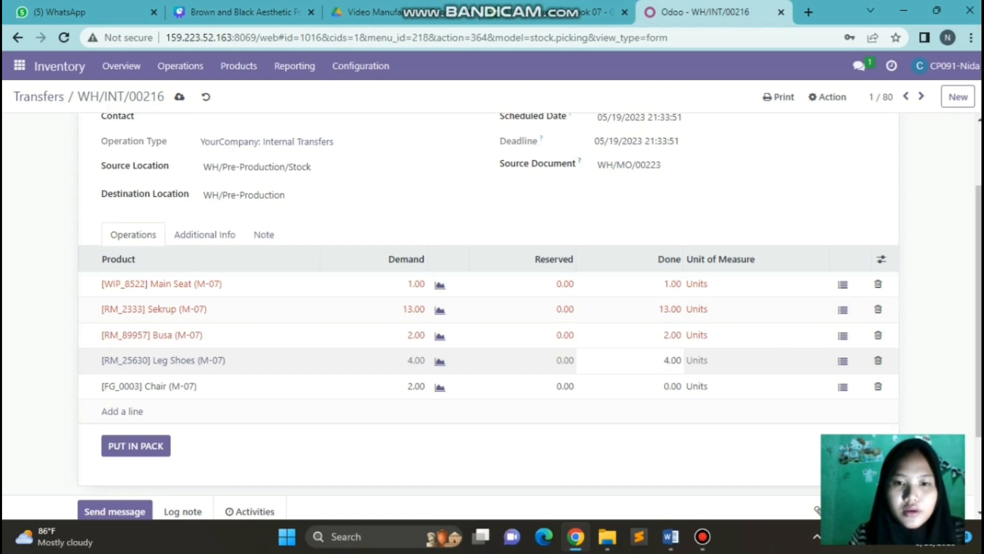
- Set the done quantity of the finished product Chair (M-07) to 2.00
left_click(669, 386)
left_click(666, 386)
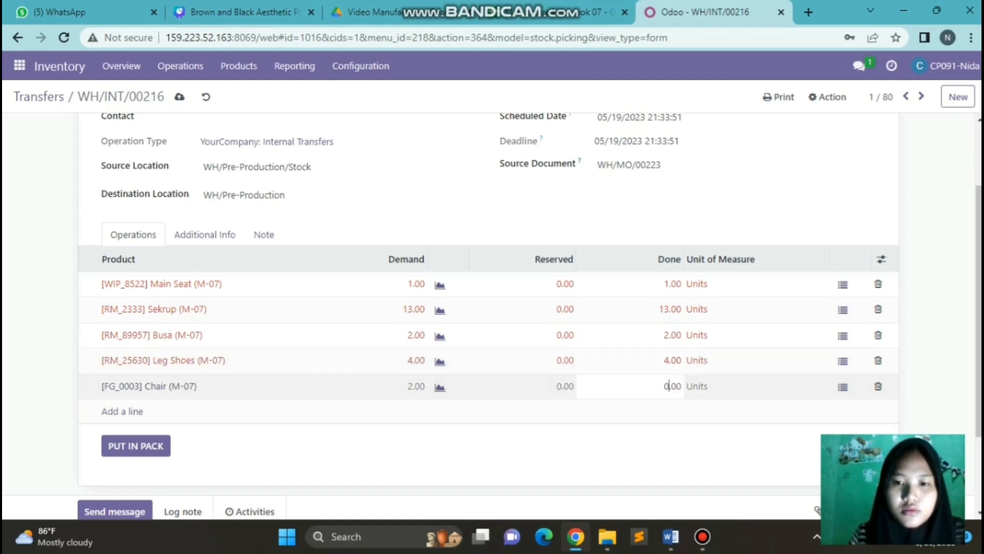
key("BackSpace")
type("2")
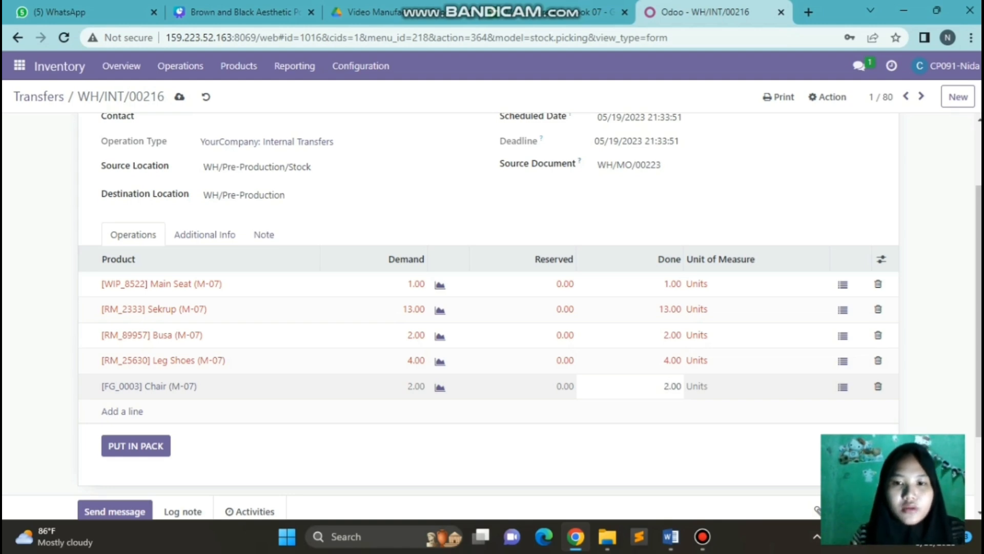
- Check the done quantities against the demand on WH/INT/00216 and validate the transfer
scroll(492, 316, "up", 1)
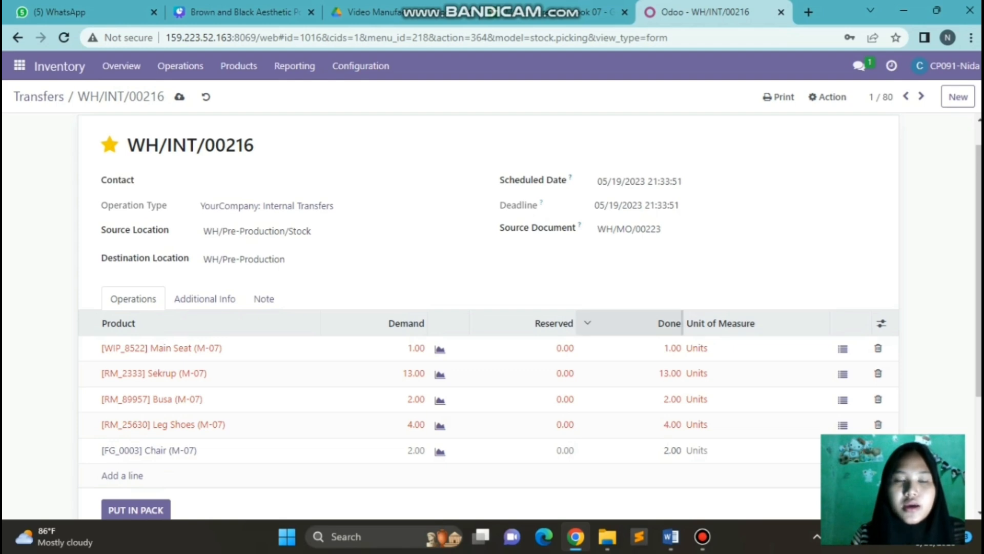
scroll(589, 334, "up", 1)
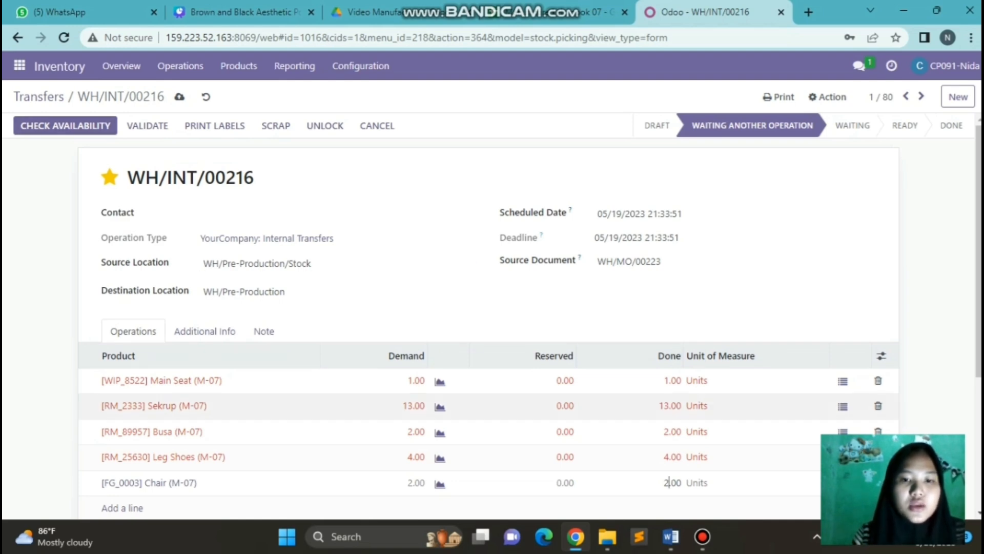
scroll(492, 308, "down", 2)
scroll(493, 308, "up", 1)
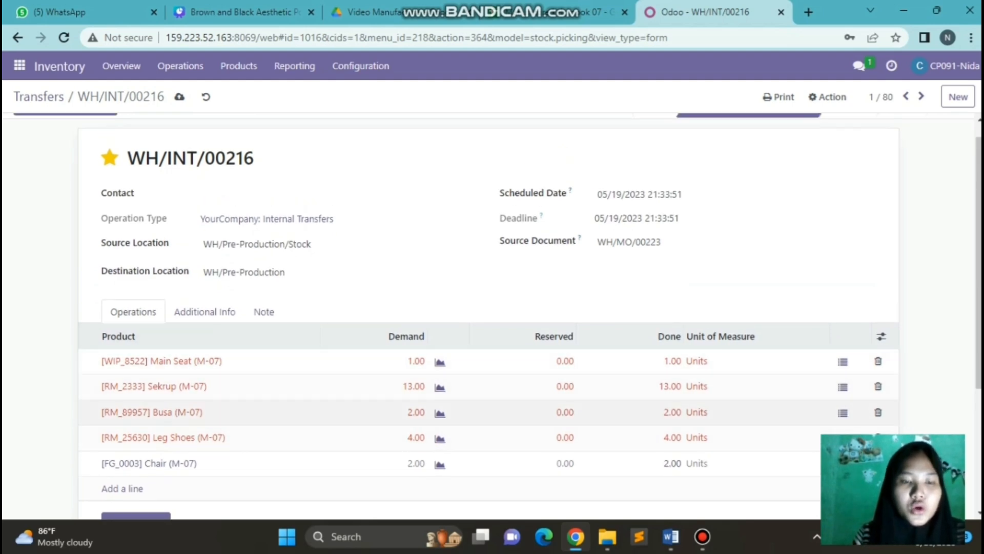
scroll(195, 420, "down", 1)
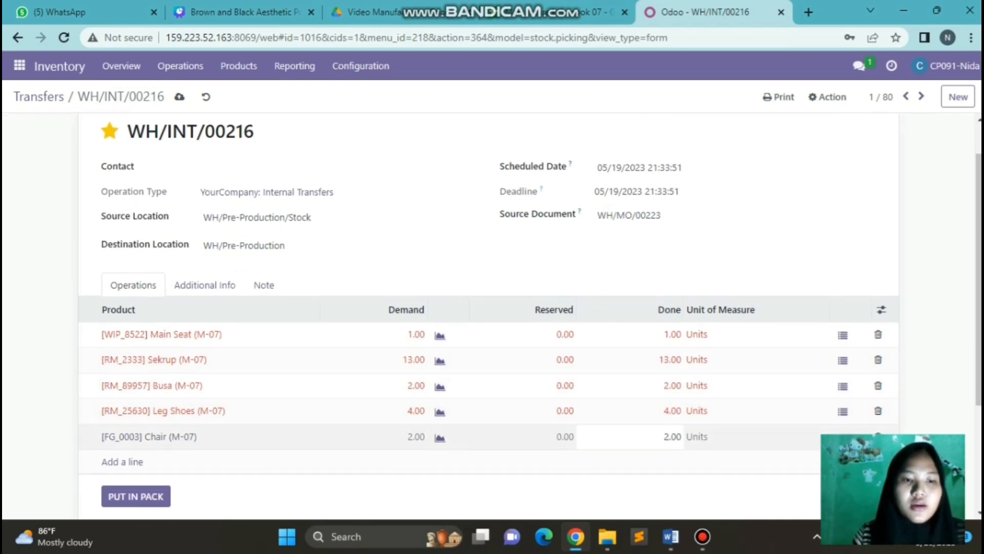
scroll(195, 456, "up", 2)
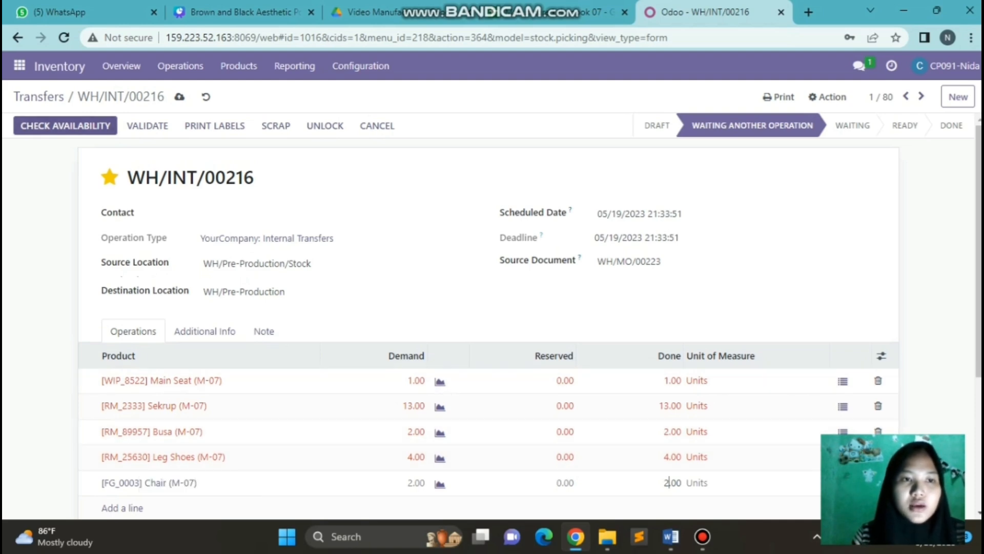
left_click(147, 125)
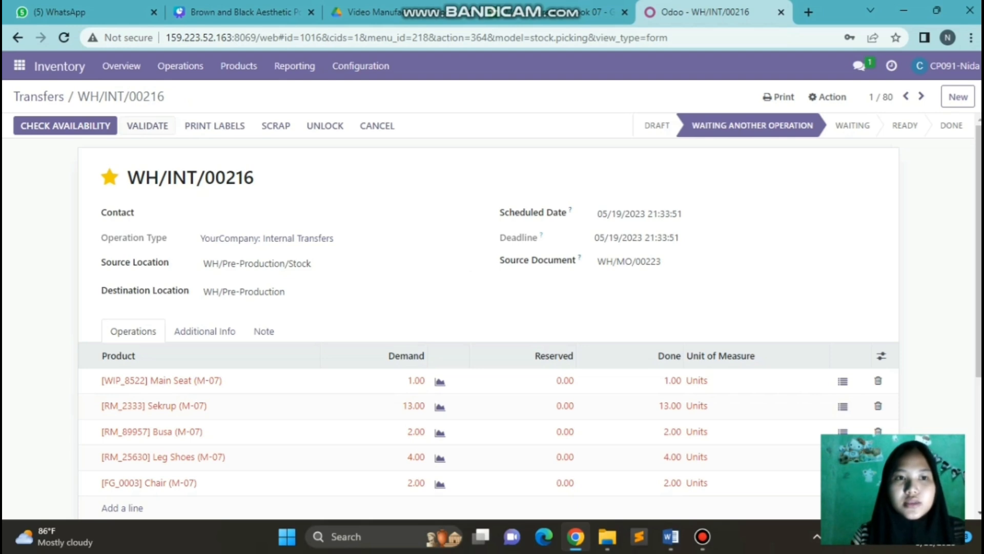
left_click(148, 126)
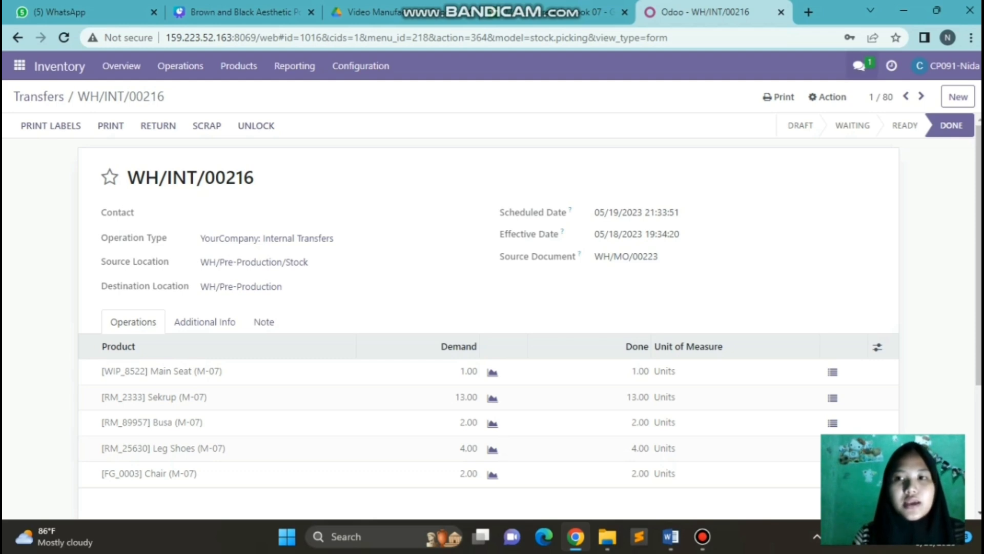
- Check the recent conversations and open the Discuss app
left_click(859, 66)
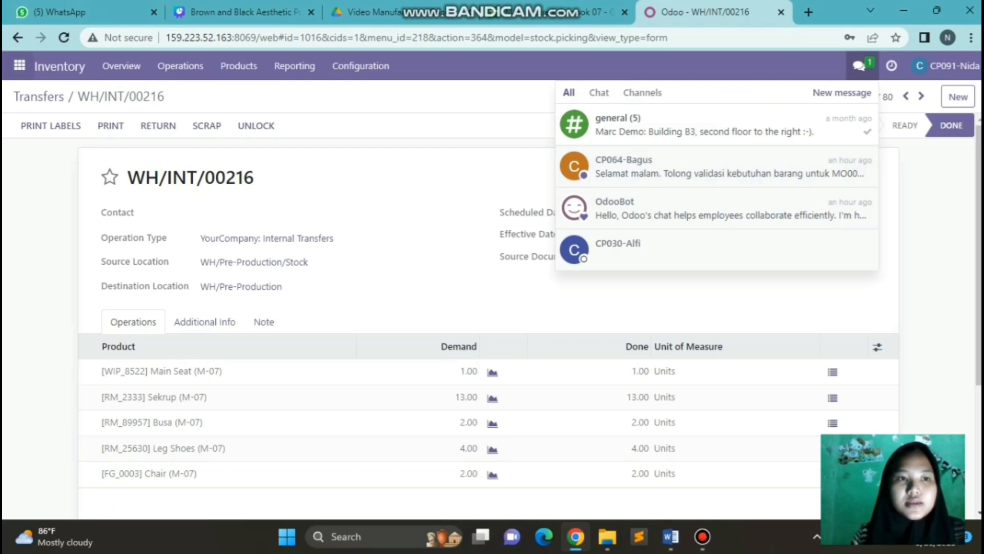
left_click(20, 65)
left_click(33, 92)
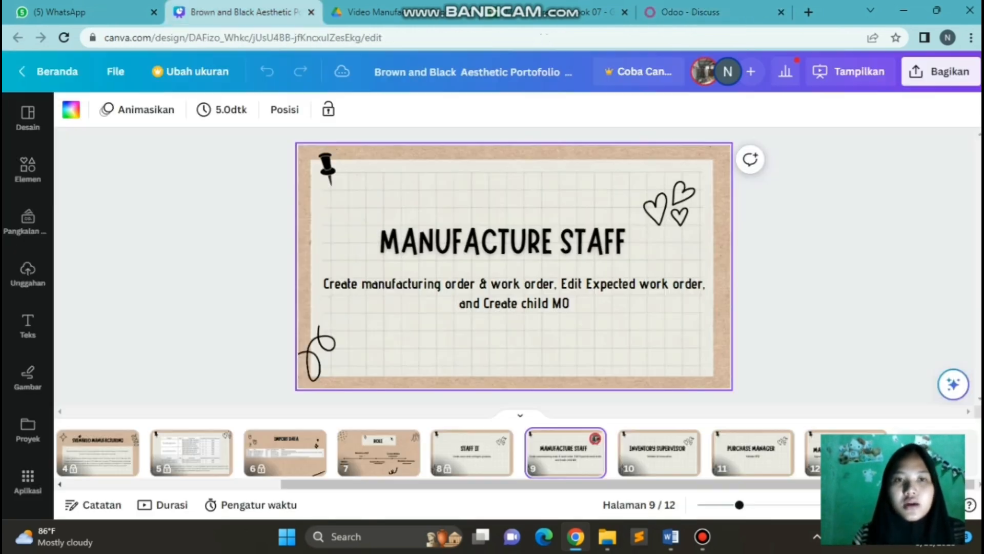
- Switch to the Canva presentation and show the Purchase Manager slide on page 11
left_click(241, 12)
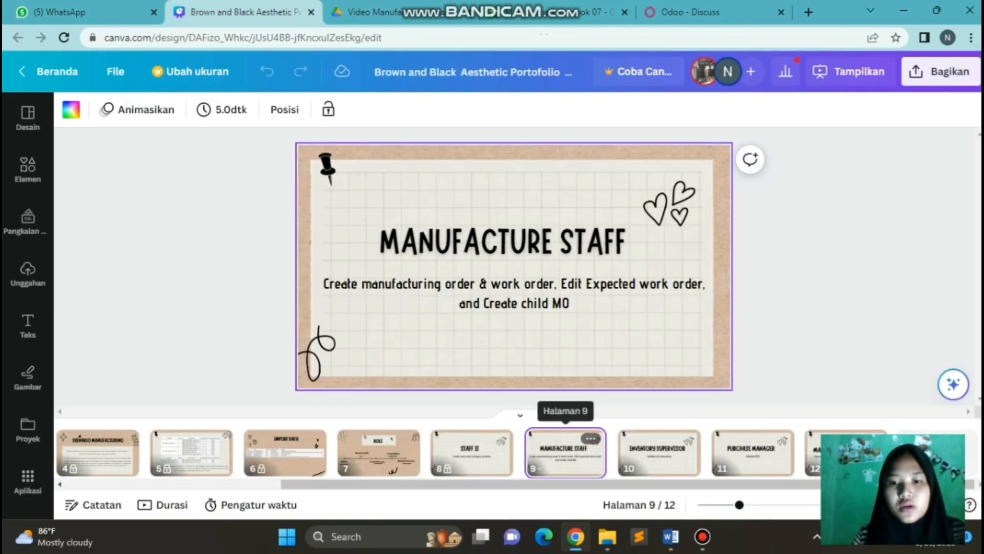
left_click(752, 451)
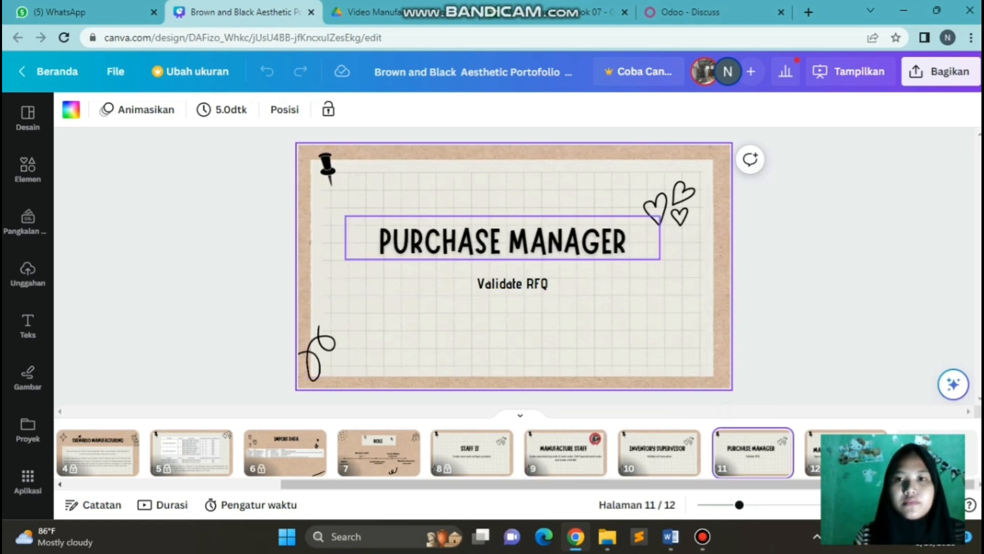
- Switch back to Odoo Discuss and send the purchase manager a direct message asking to validate the RFQ for WH/INT/00214 and WH/INT/00216
left_click(689, 12)
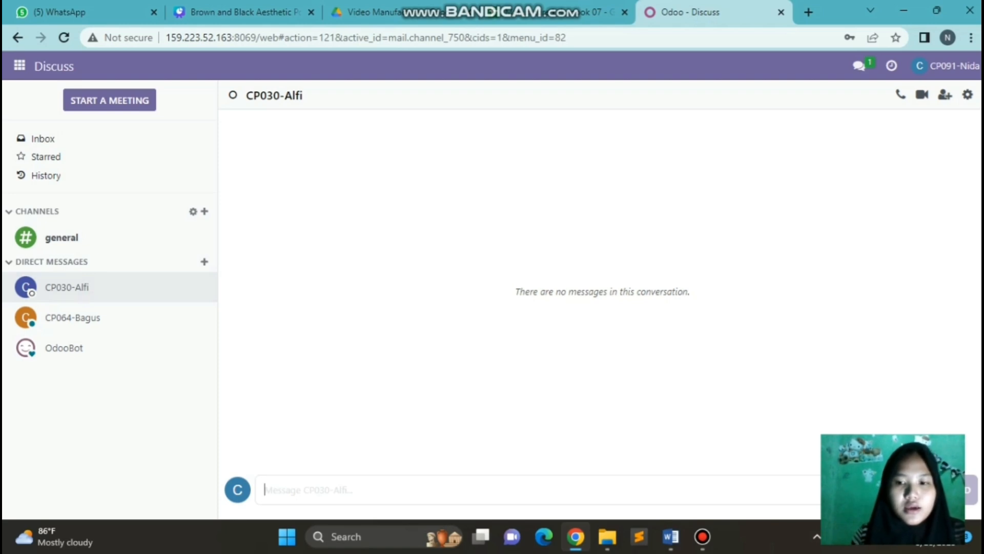
left_click(702, 537)
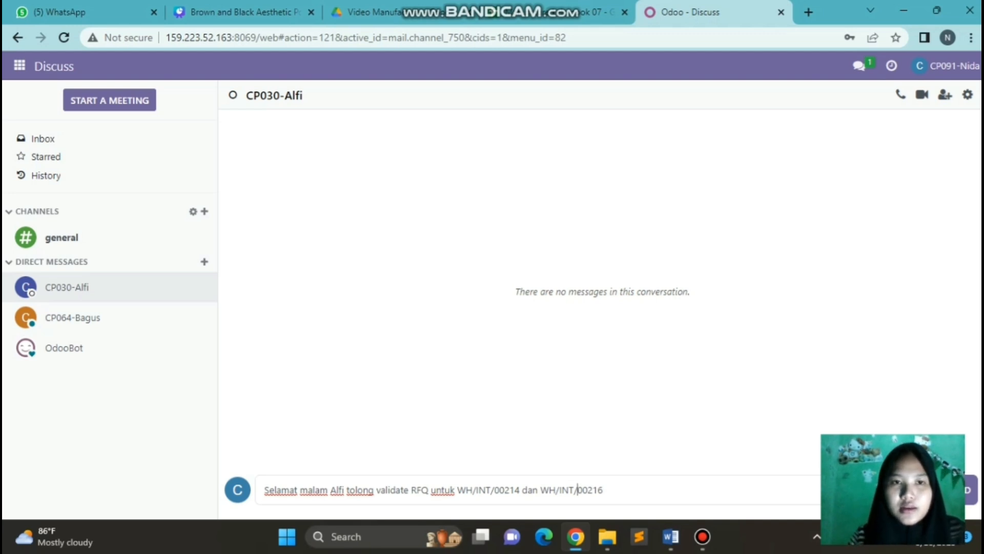
key("Return")
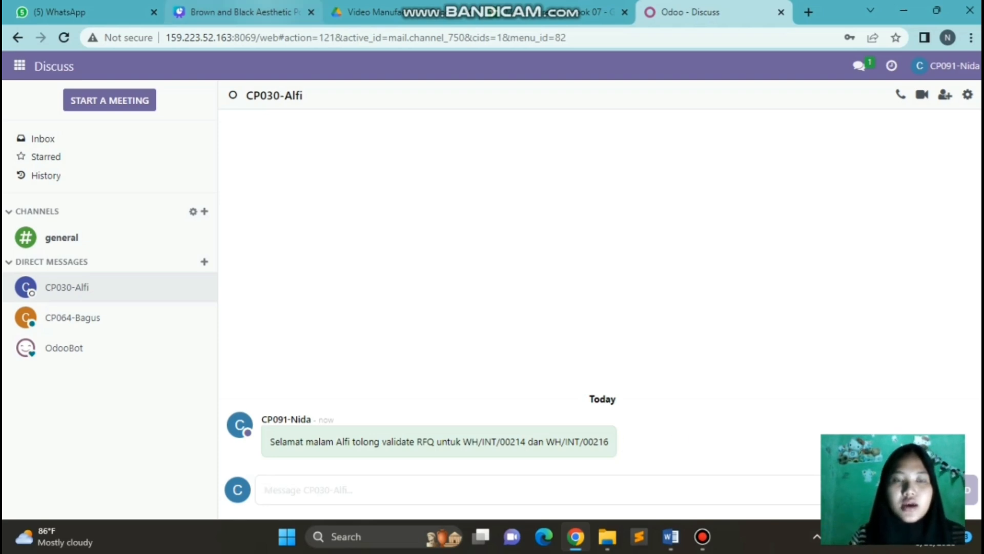
- Return to the Canva presentation and view the Purchase Manager role slide
left_click(241, 12)
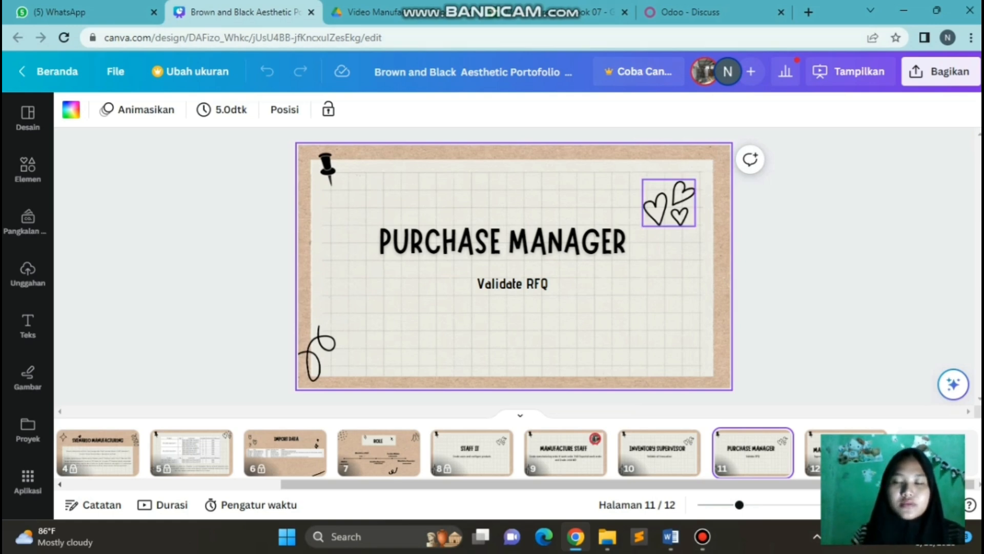
mouse_move(702, 536)
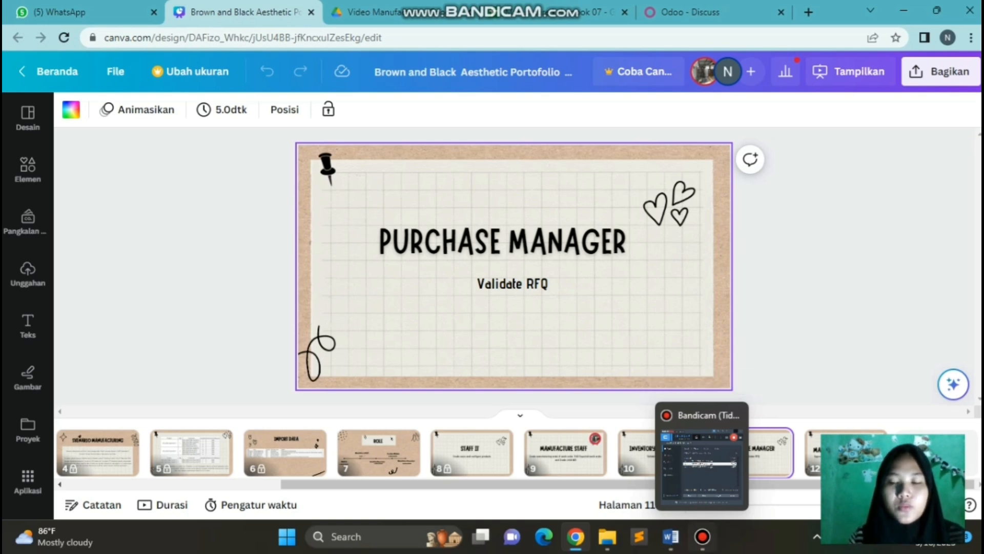
left_click(702, 536)
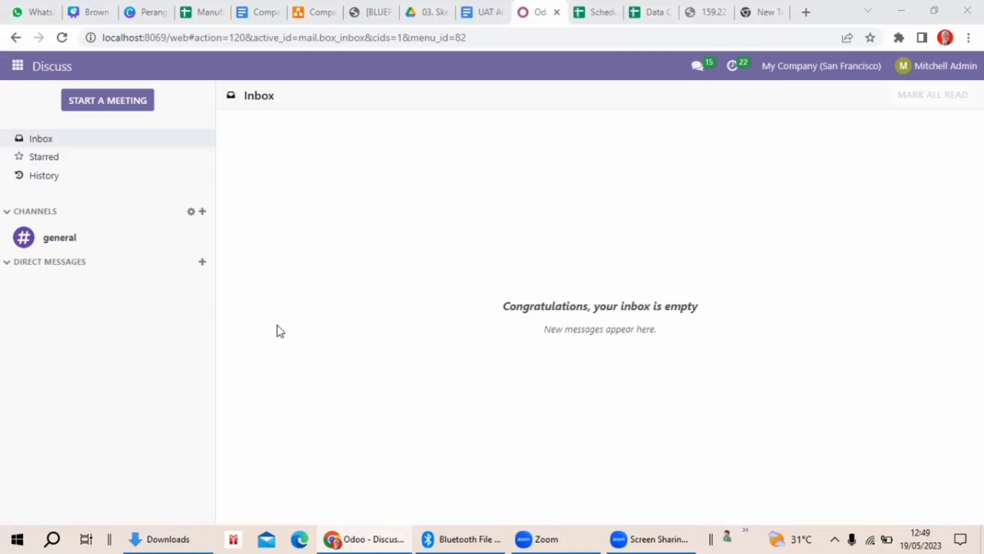
- Open request for quotation P00003 for Azure Interior in the Purchase app and confirm the order
left_click(21, 75)
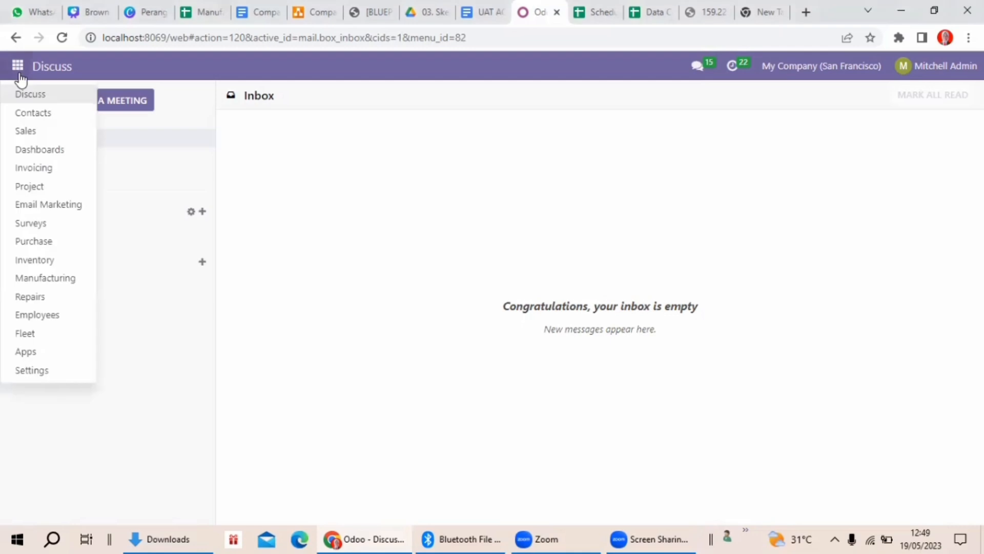
left_click(34, 241)
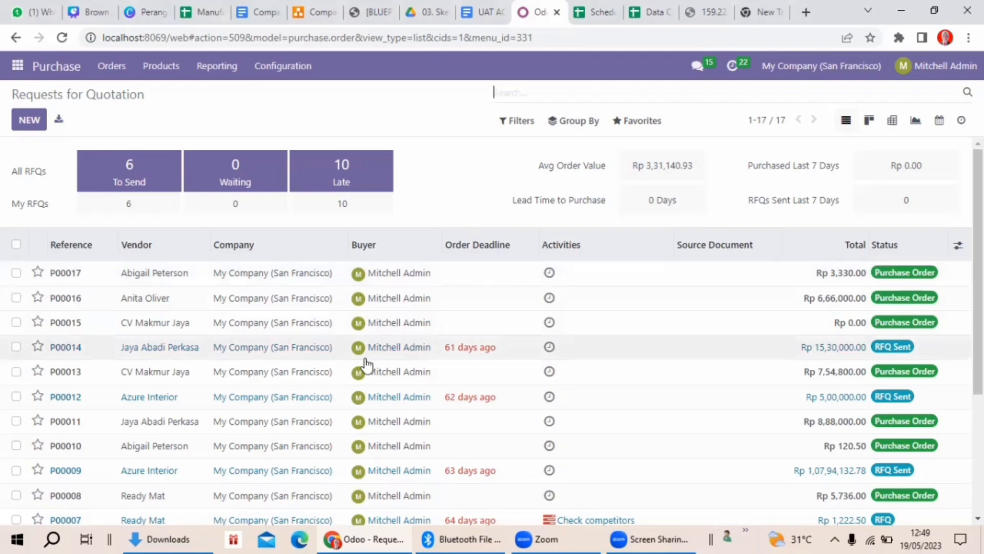
scroll(364, 390, "down", 3)
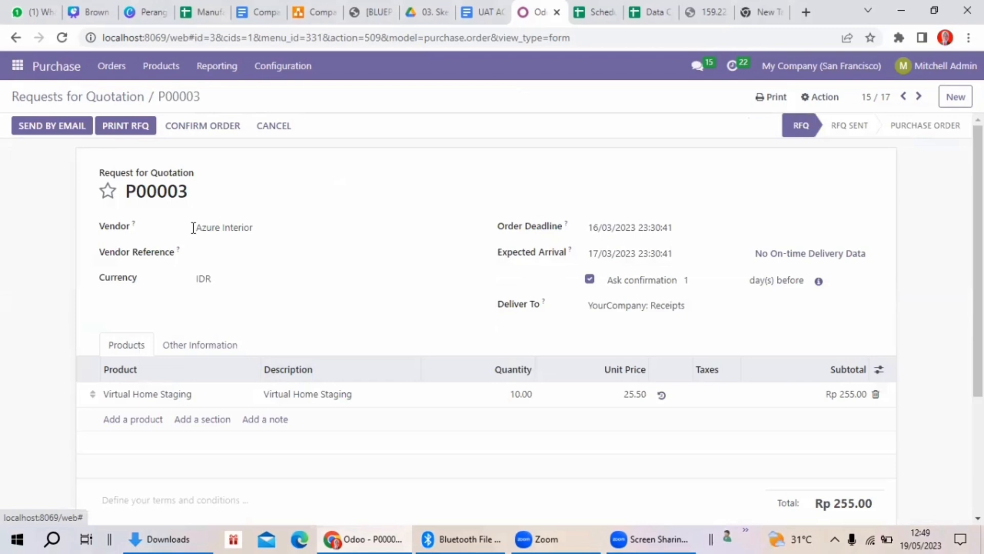
left_click(219, 132)
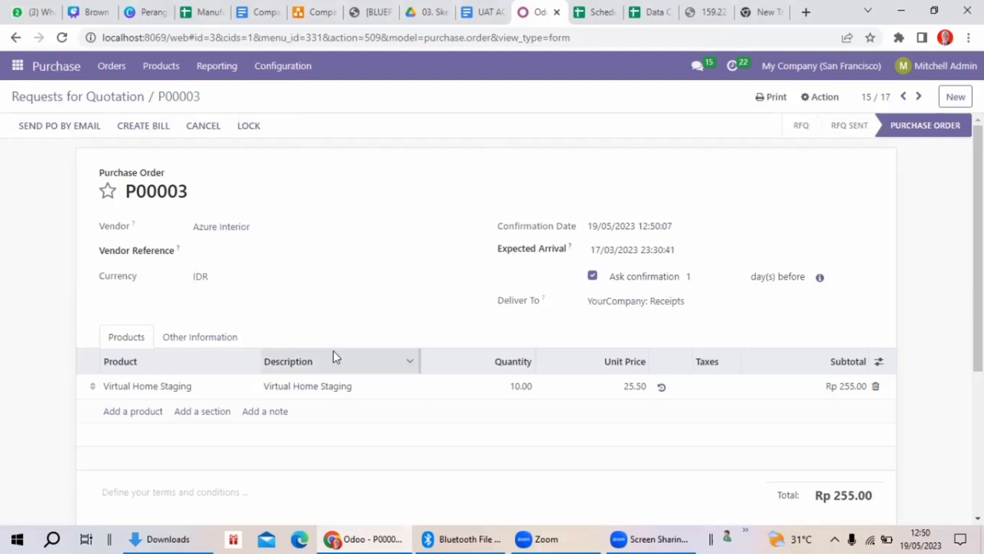
- Leave purchase order P00003 and open the Discuss inbox
left_click(18, 65)
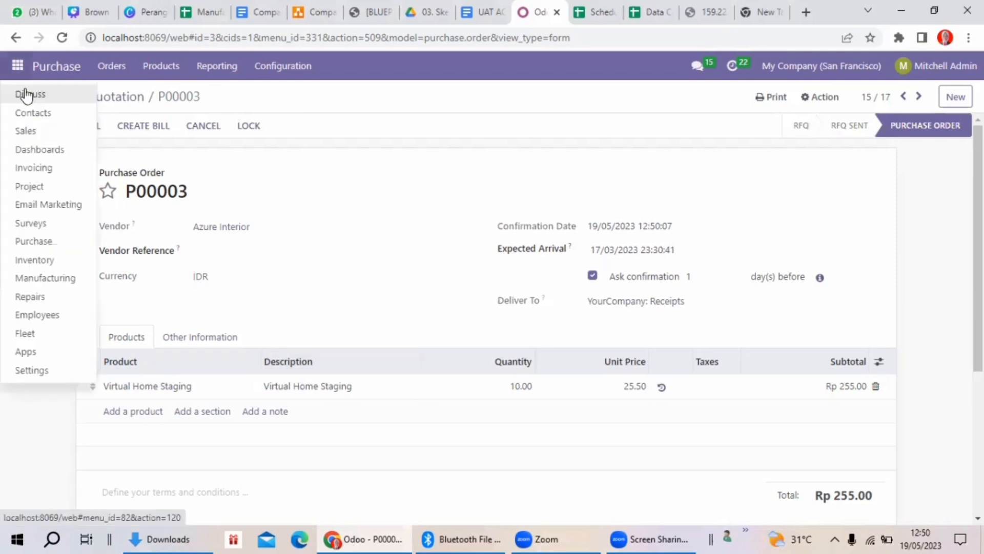
left_click(25, 92)
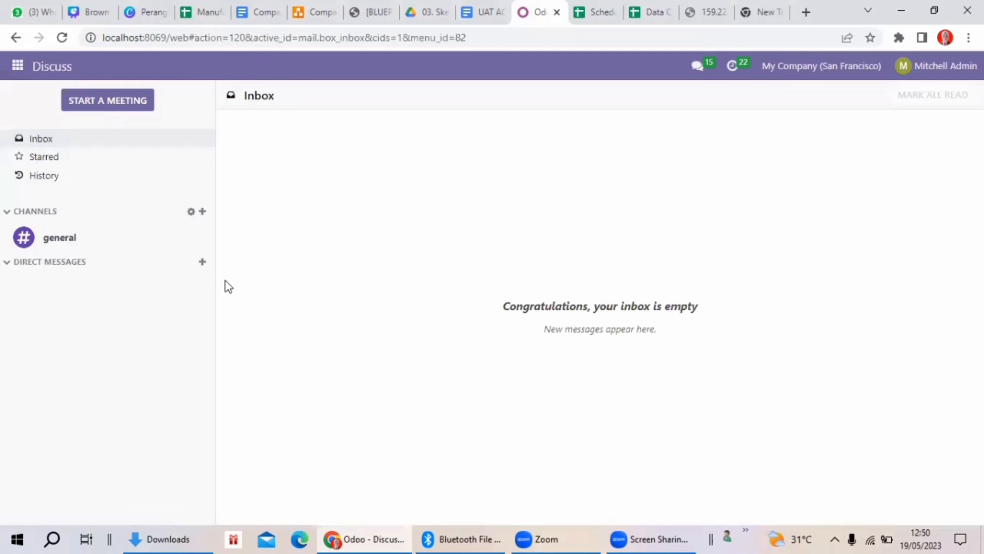
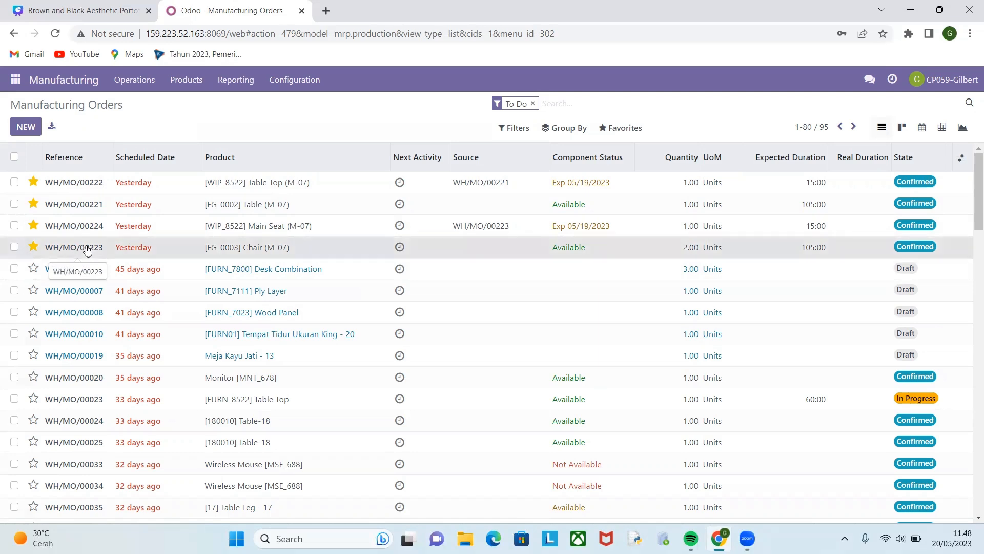
- Open Chair (M-07) manufacturing order WH/MO/00223 and mark it as done, applying immediate production
left_click(87, 249)
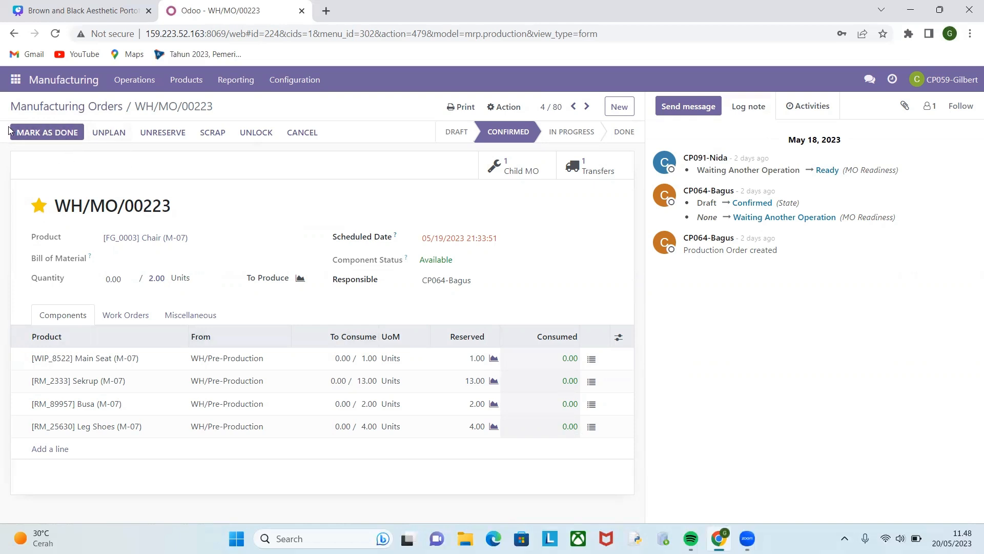
left_click(50, 133)
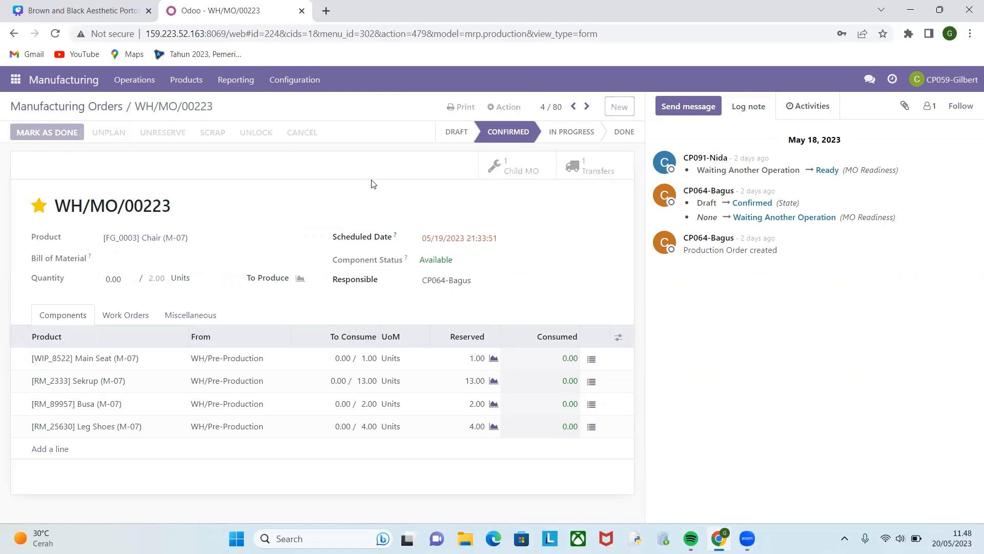
left_click(213, 194)
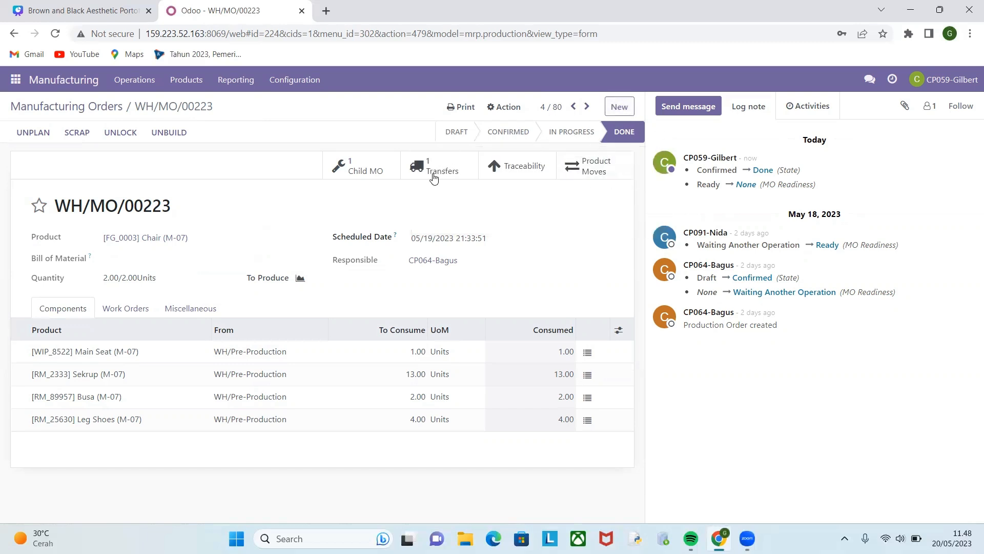
- Open Main Seat (M-07) manufacturing order WH/MO/00224 and mark it as done with immediate production
left_click(79, 108)
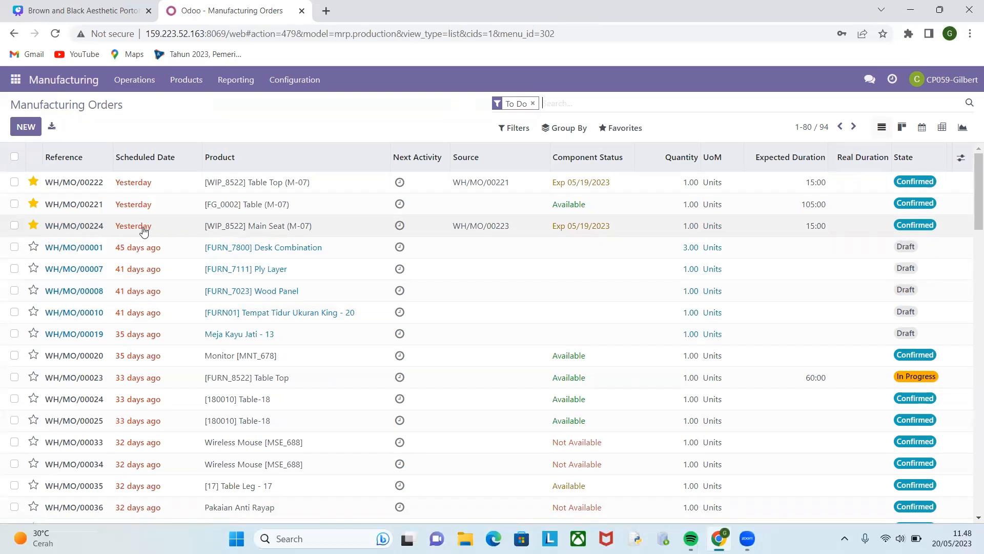
left_click(86, 230)
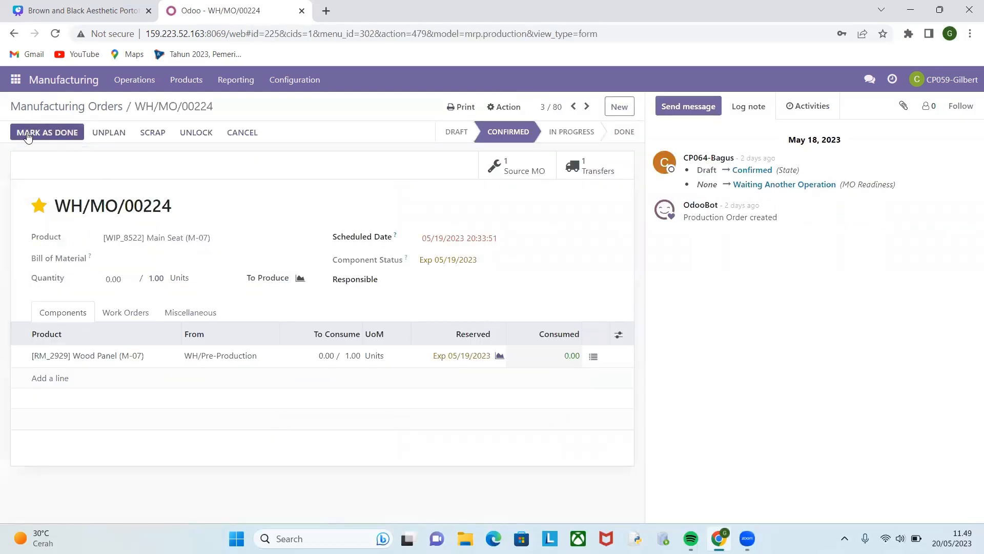
left_click(53, 132)
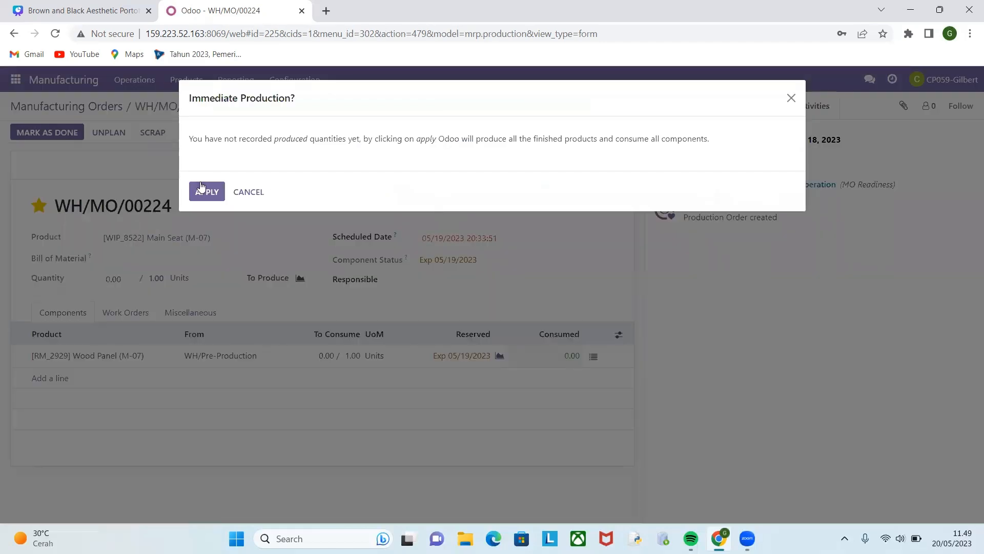
left_click(201, 187)
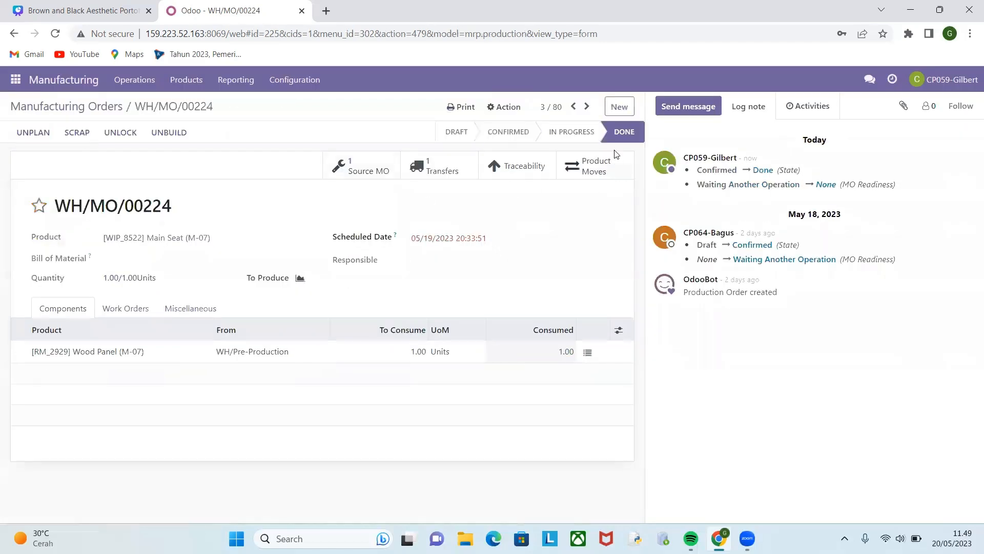
- Open Table (M-07) manufacturing order WH/MO/00221 and mark it as done with immediate production
left_click(94, 109)
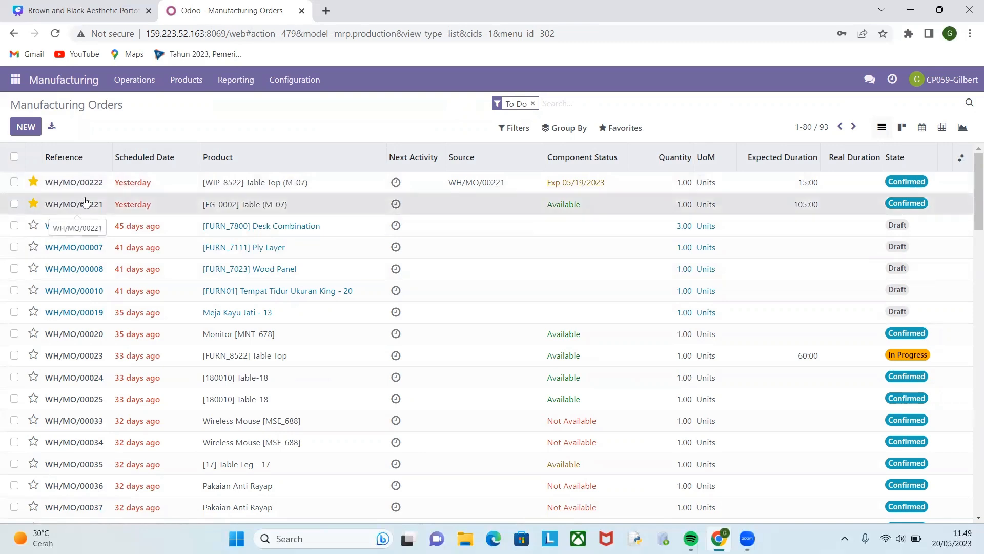
left_click(85, 201)
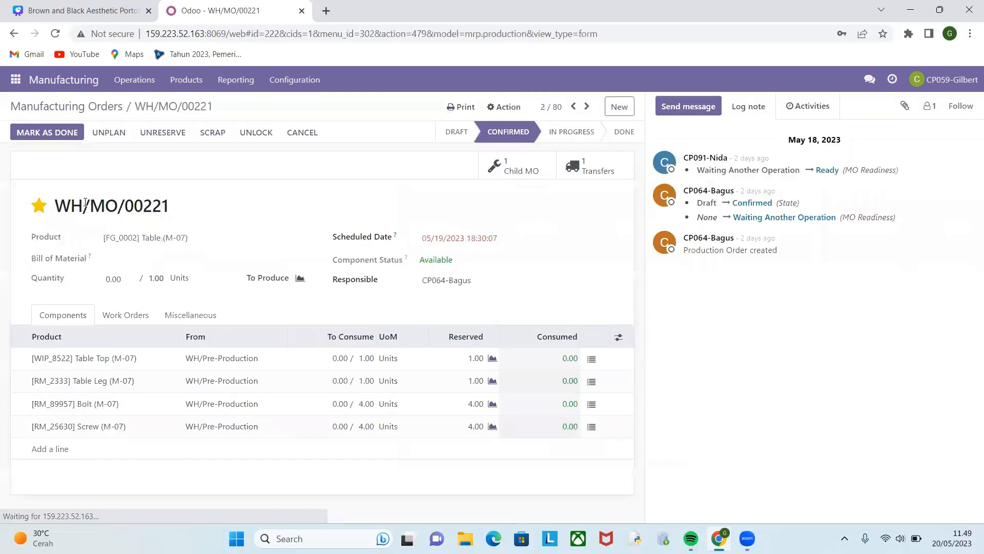
left_click(70, 133)
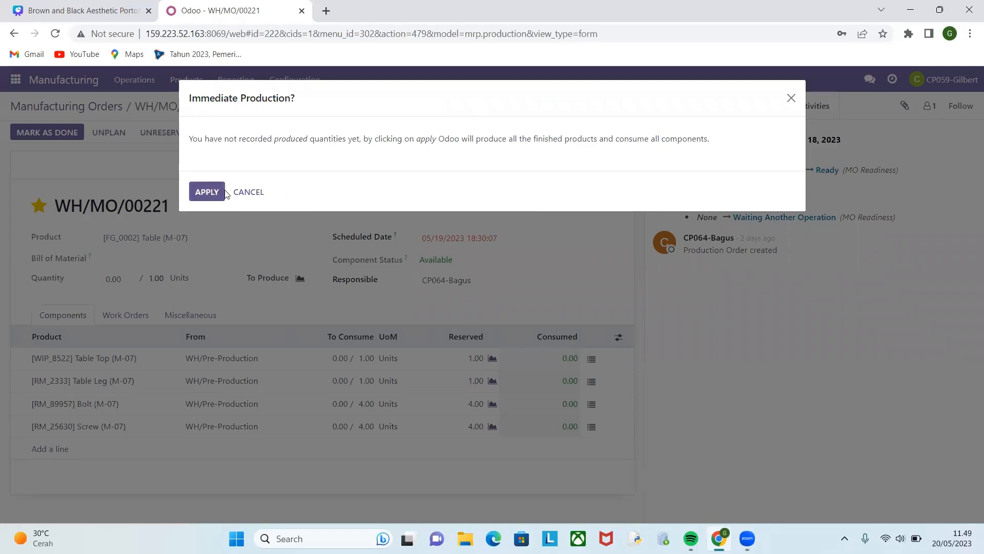
left_click(223, 192)
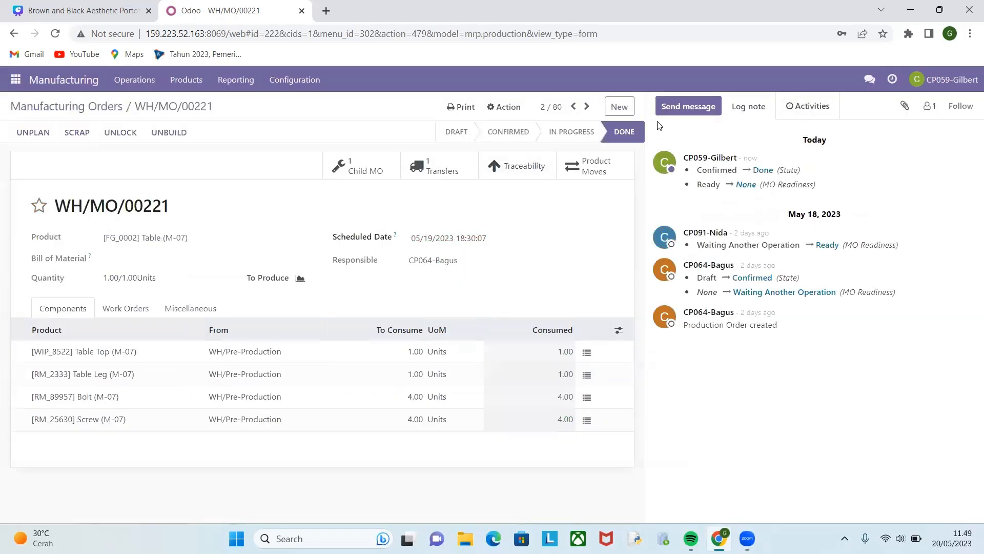
- Open Table Top (M-07) manufacturing order WH/MO/00222 and mark it as done with immediate production
key("alt+Left")
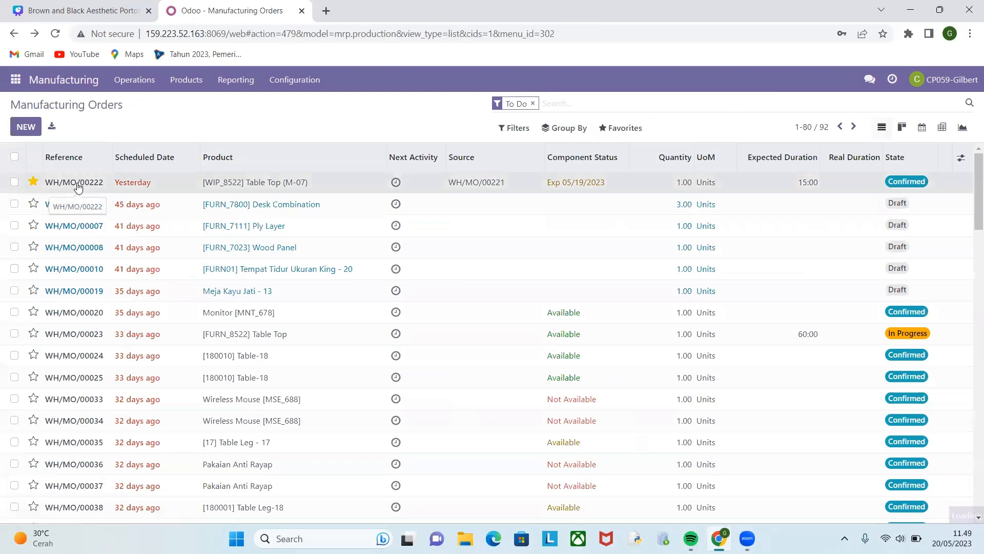
left_click(78, 188)
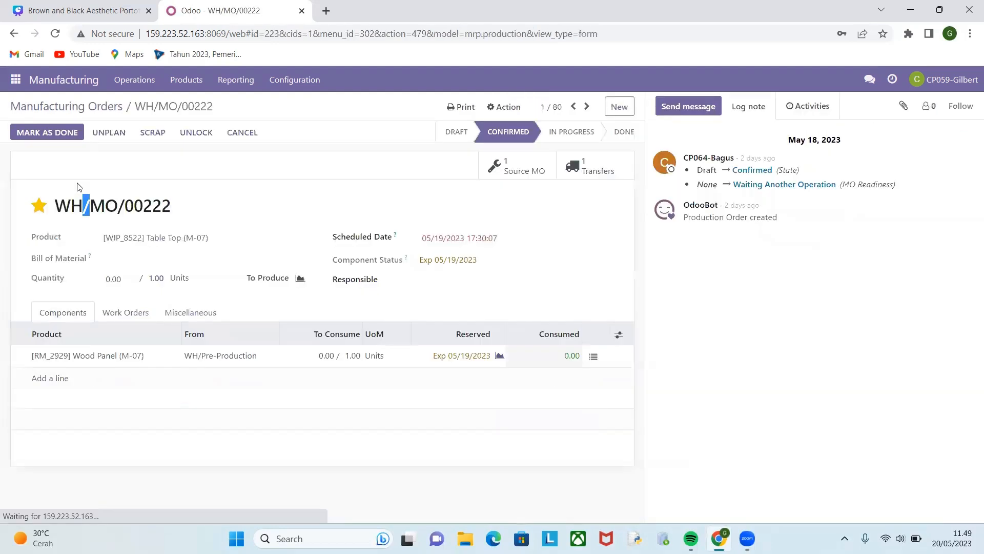
left_click(68, 134)
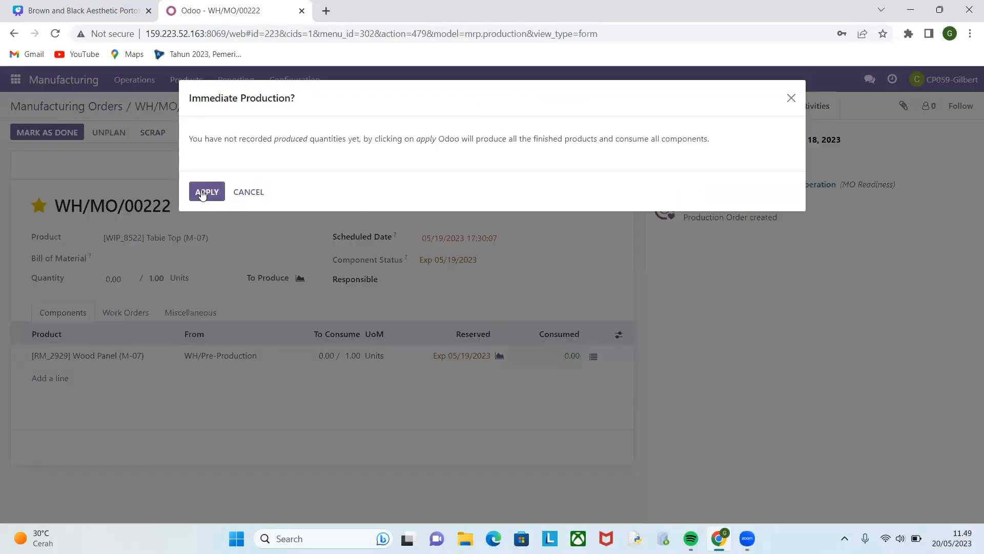
left_click(205, 192)
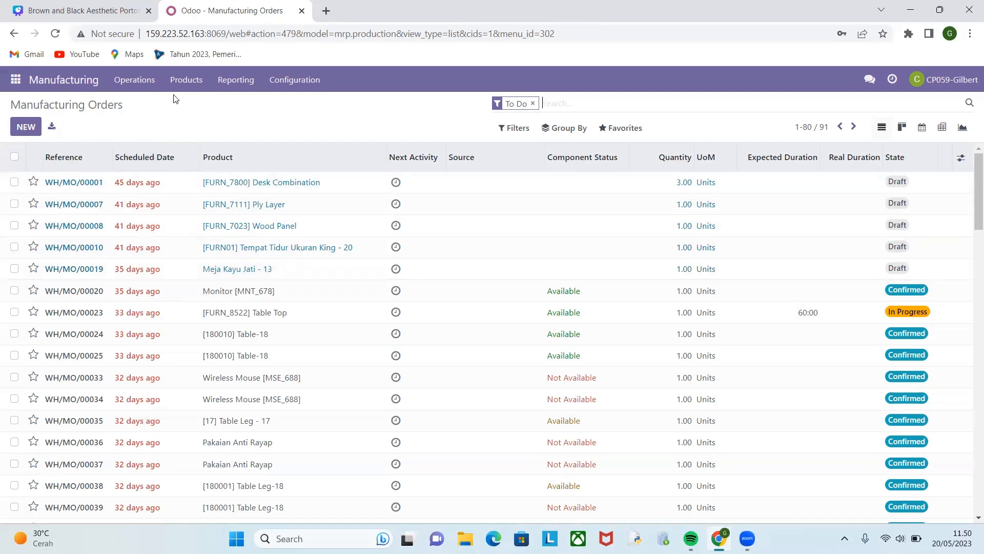
- List all manufacturing orders without the To Do filter, sorted by reference in descending order
scroll(143, 322, "down", 15)
scroll(144, 323, "up", 15)
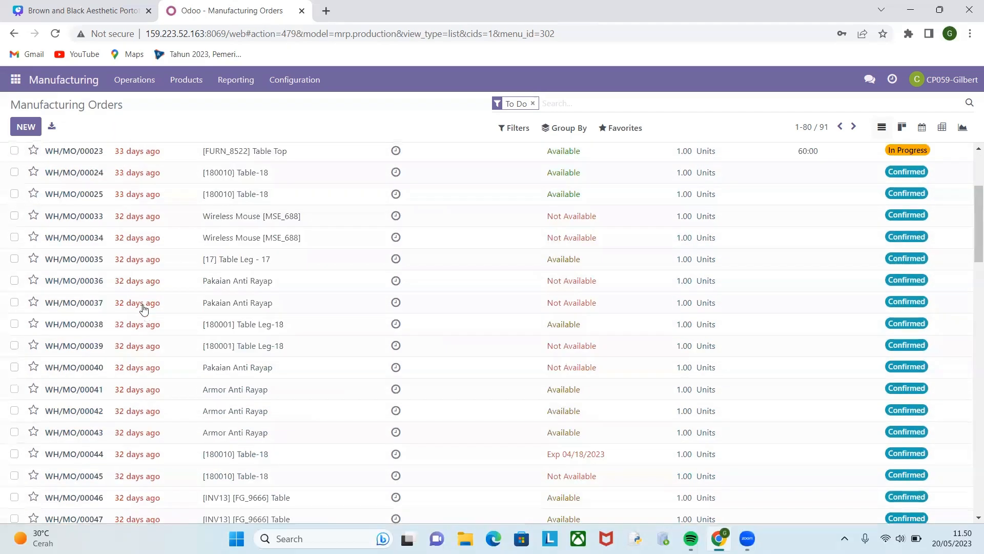
left_click(77, 166)
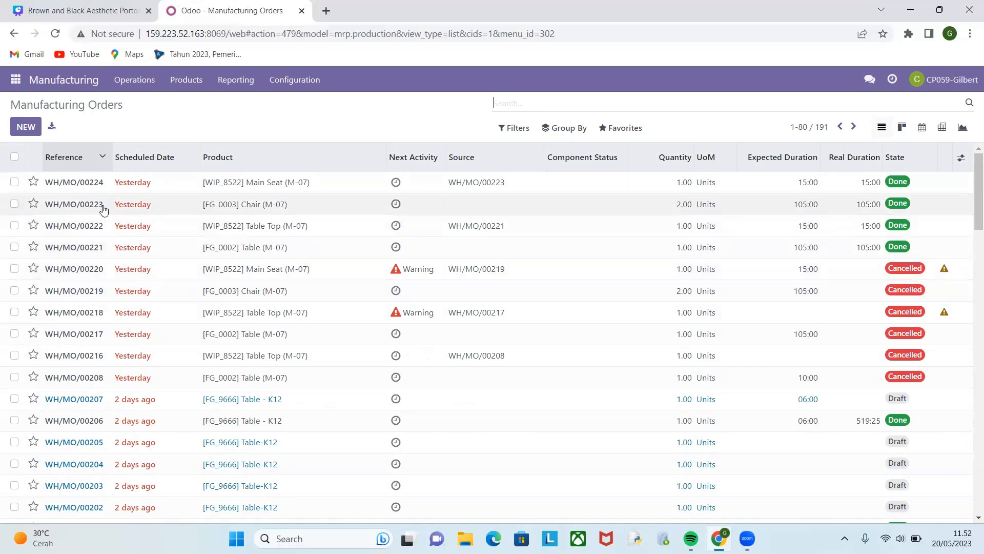
- Create an unbuild of 1.00 unit for Chair order WH/MO/00223, discard the insufficient-quantity confirmation, and view its unbuild orders
left_click(74, 206)
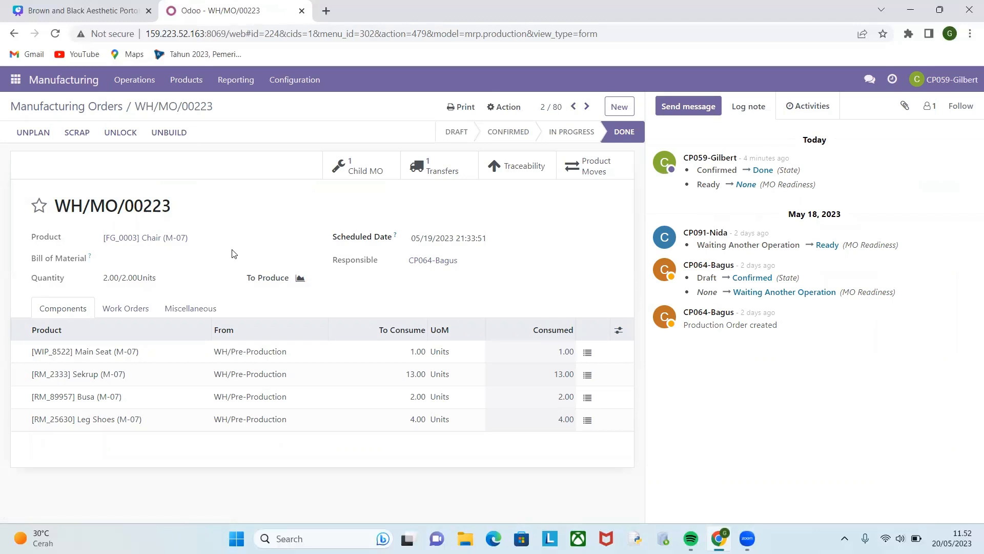
left_click(169, 133)
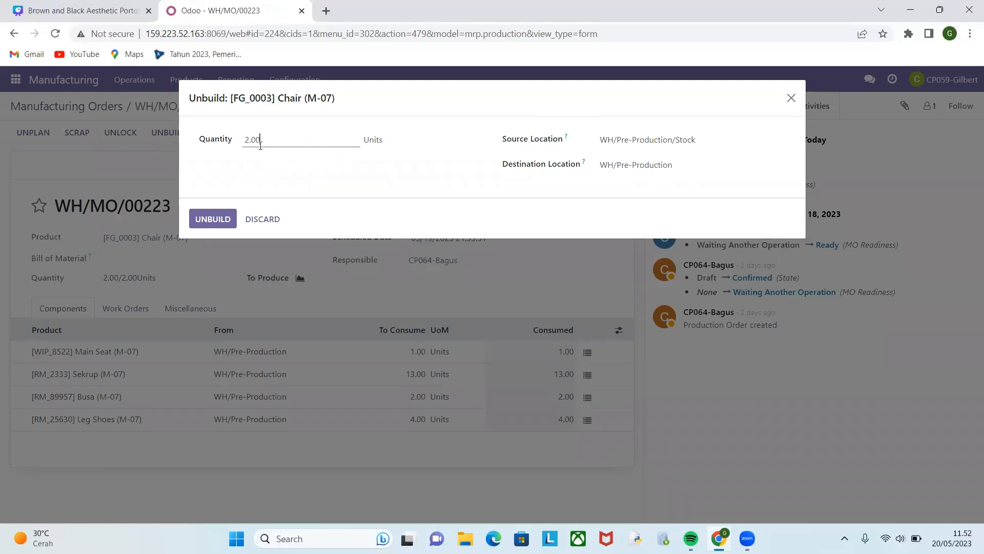
left_click_drag(247, 142, 250, 146)
left_click(216, 219)
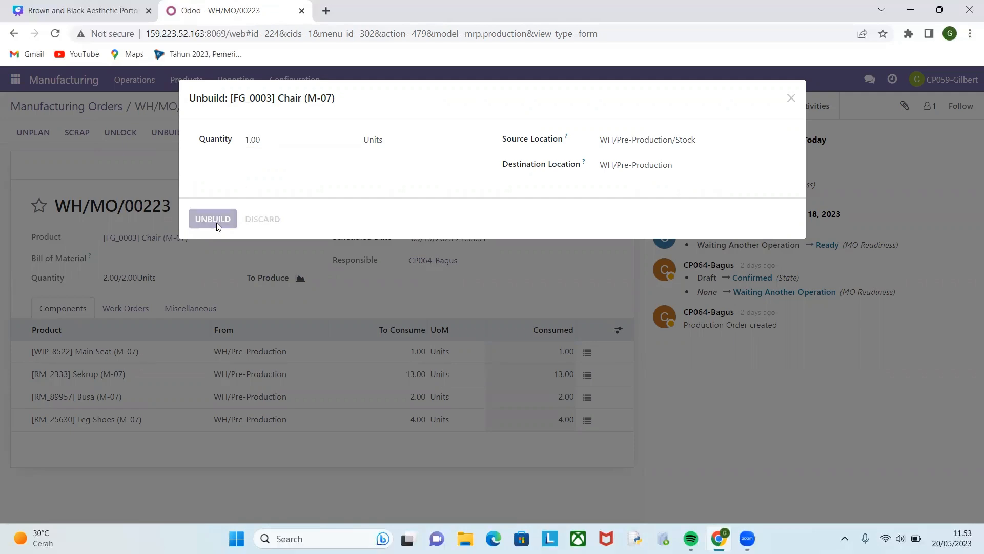
left_click(211, 200)
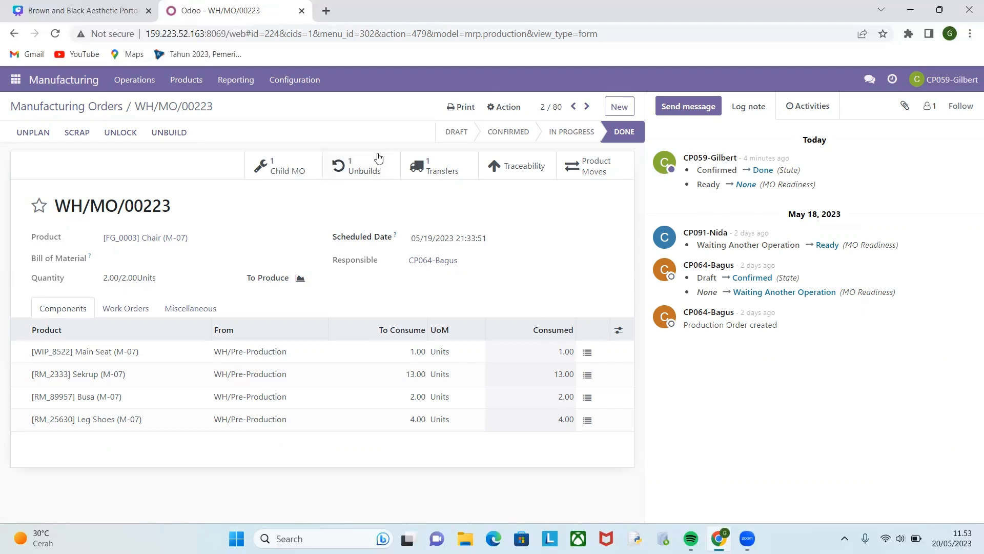
left_click(350, 164)
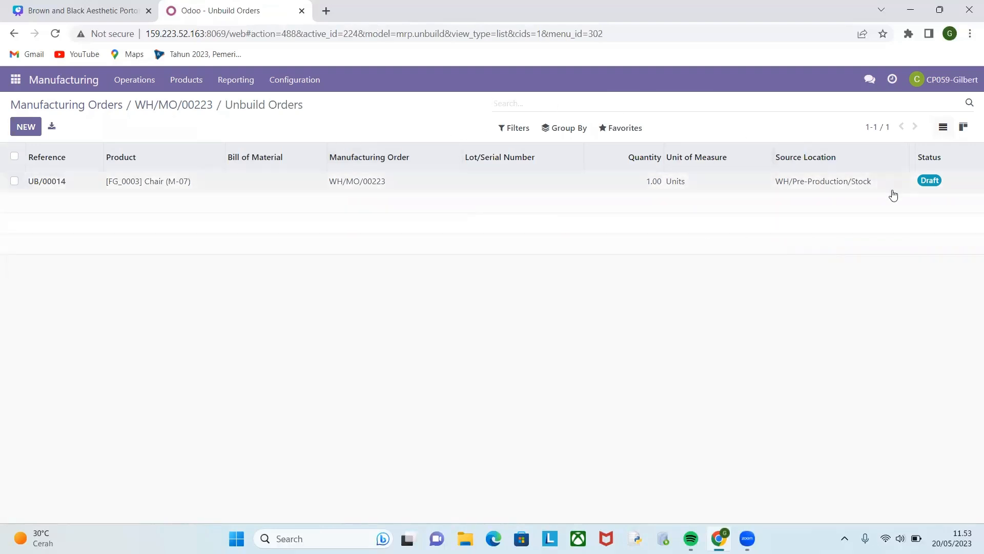
- Create an unbuild of 1.00 unit for Main Seat order WH/MO/00224, discard the insufficient-quantity confirmation, and check its unbuild orders
left_click(69, 109)
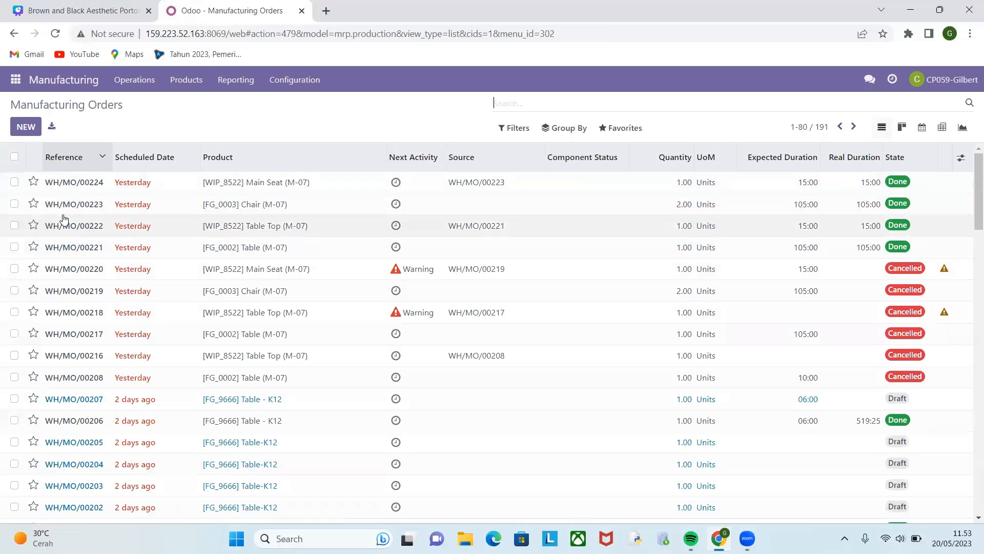
left_click(68, 184)
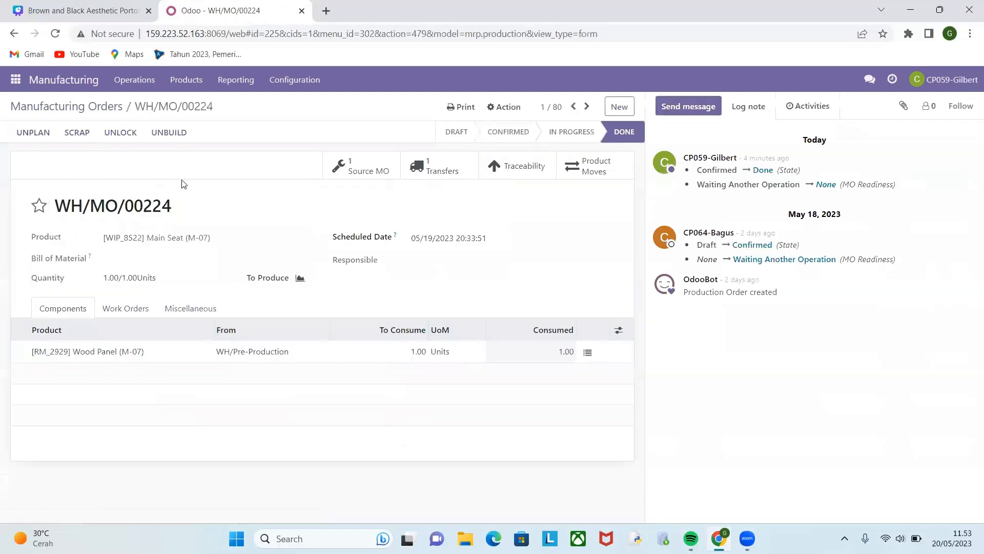
left_click(168, 134)
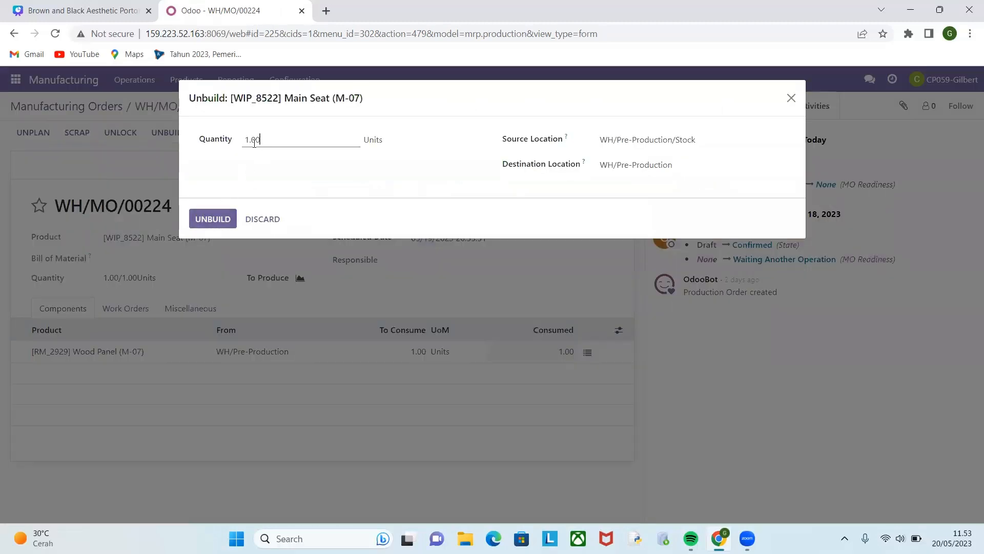
left_click(210, 220)
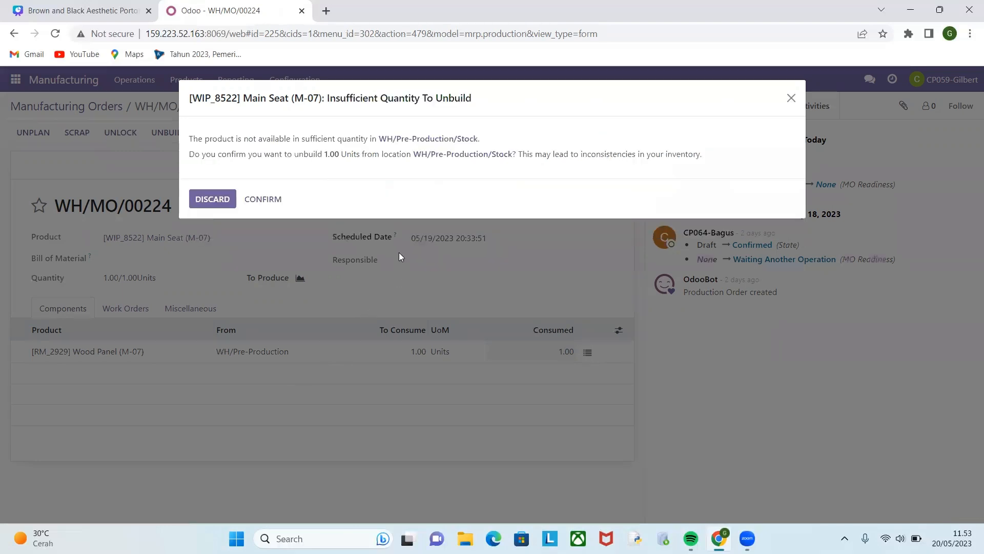
left_click(218, 198)
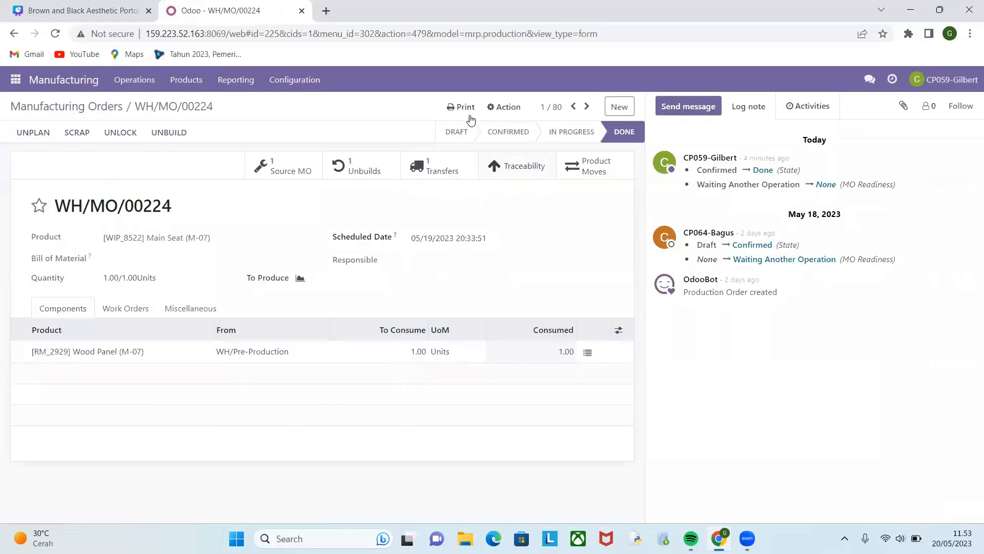
left_click(353, 170)
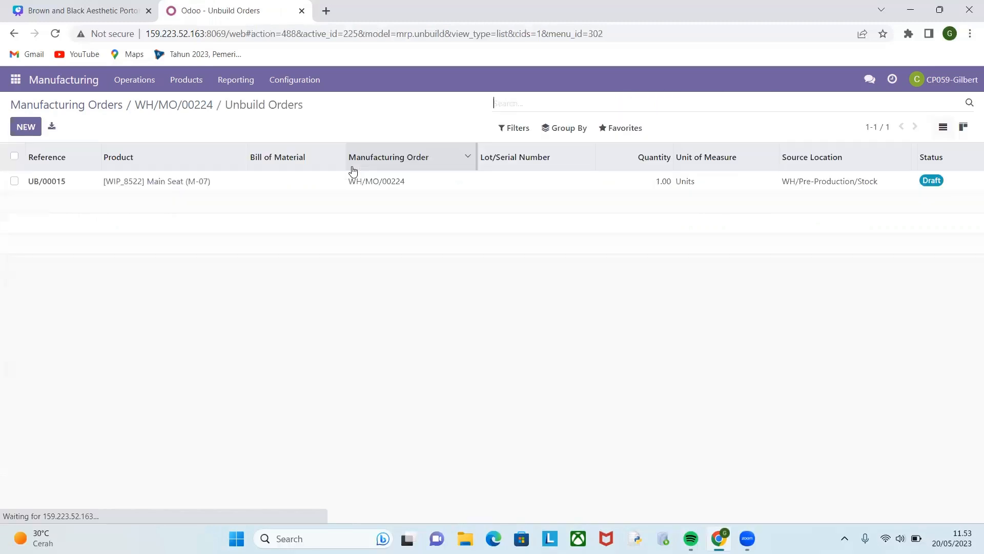
key("alt+Left")
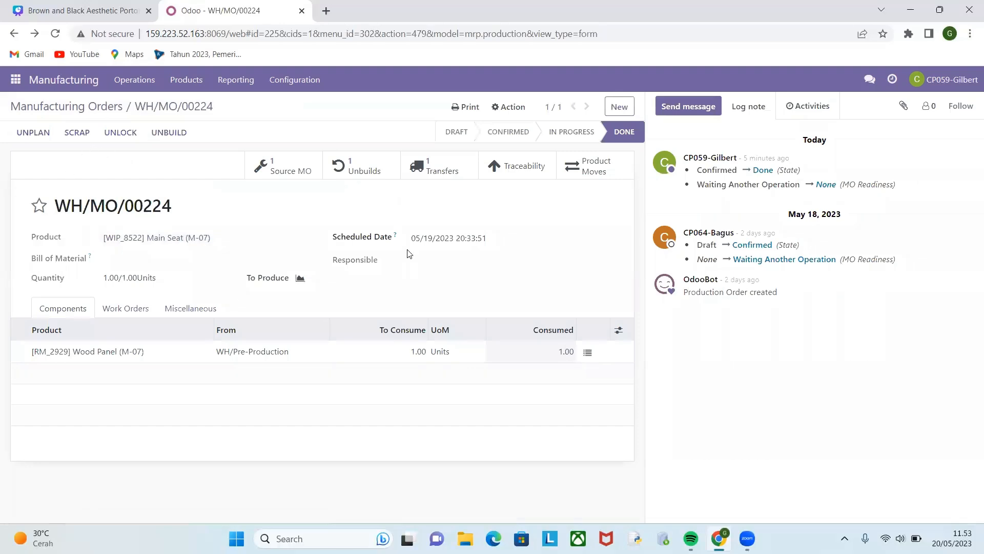
- Return to the manufacturing orders list, sort it by reference, and remove the To Do filter
key("alt+Left")
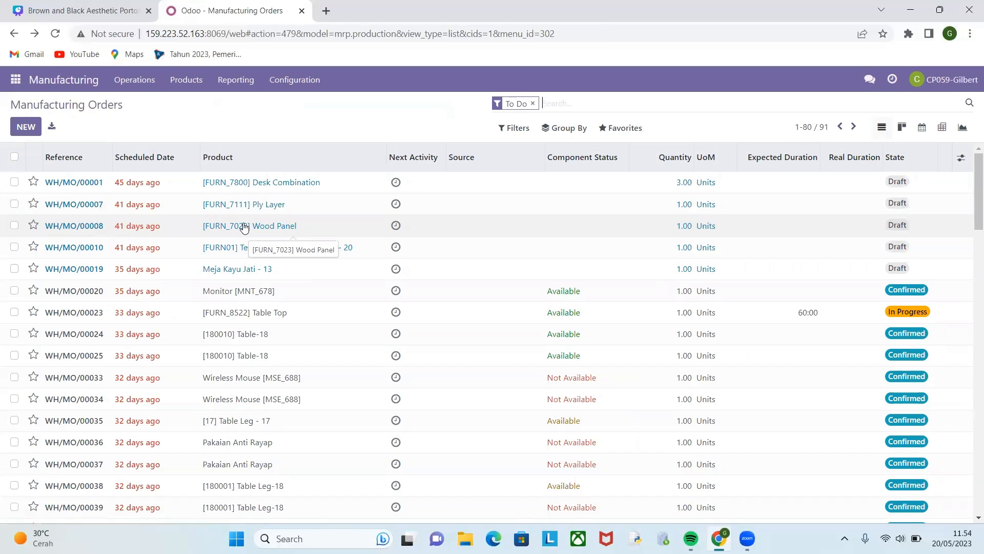
left_click(63, 159)
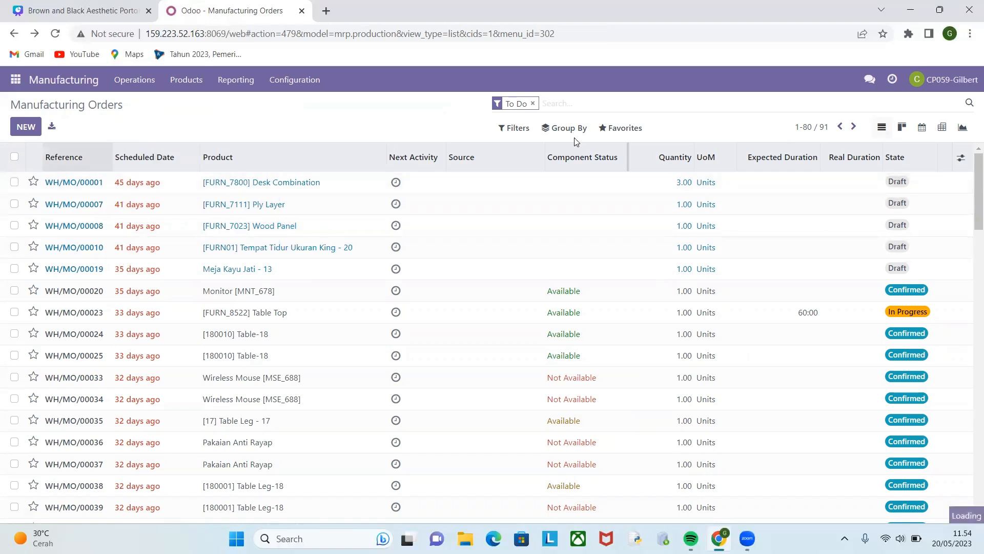
left_click(533, 103)
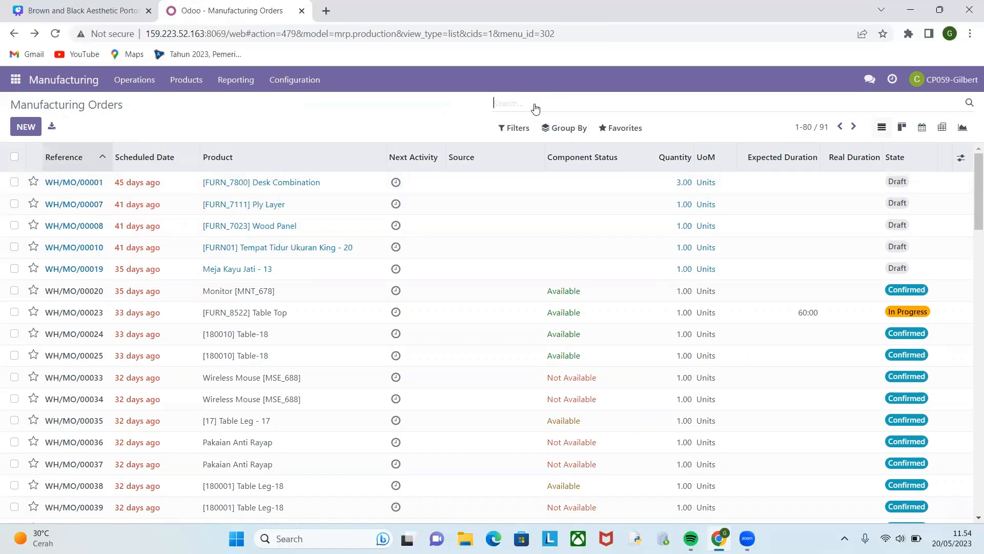
- Sort the manufacturing orders by reference in descending order and open the Table (M-07) order WH/MO/00221
left_click(76, 160)
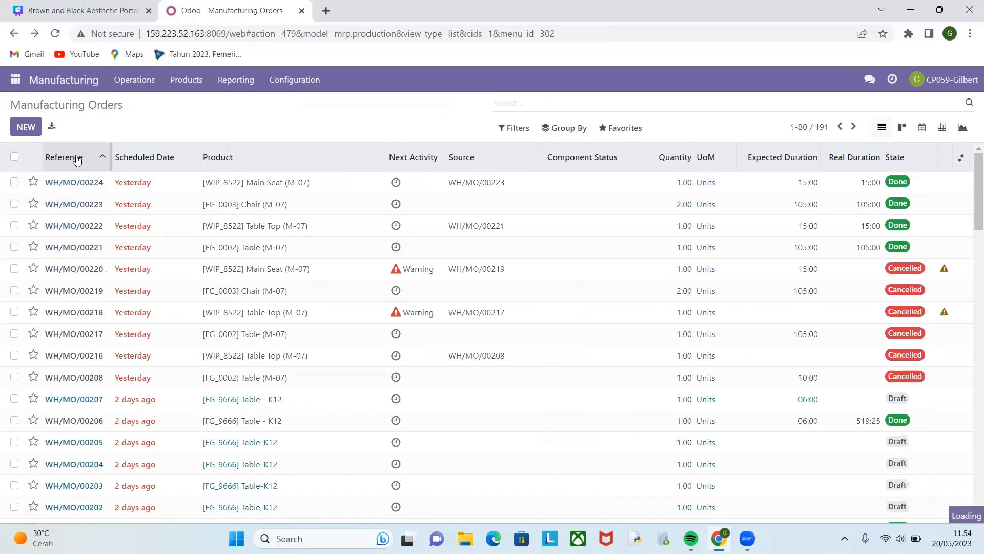
left_click(78, 160)
left_click(93, 163)
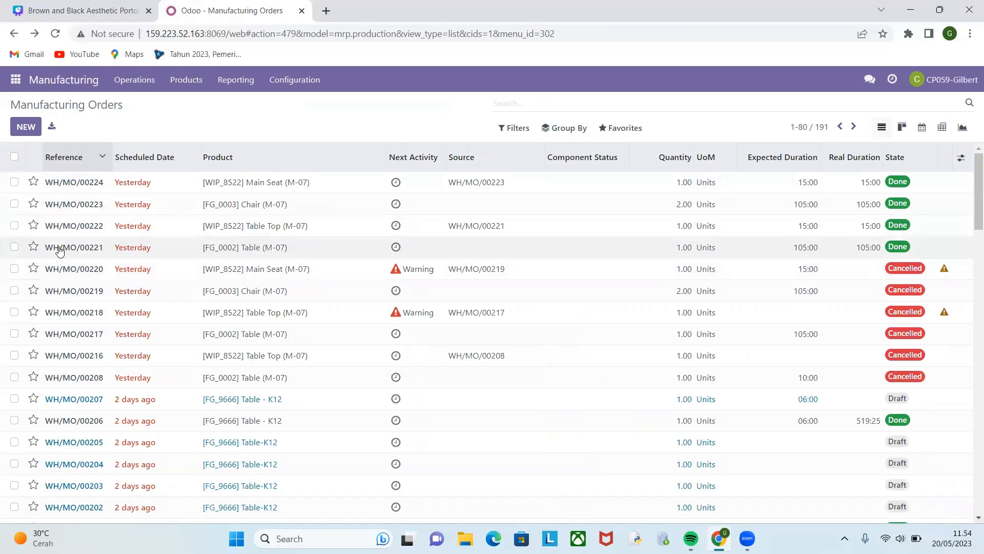
double_click(60, 248)
left_click(91, 252)
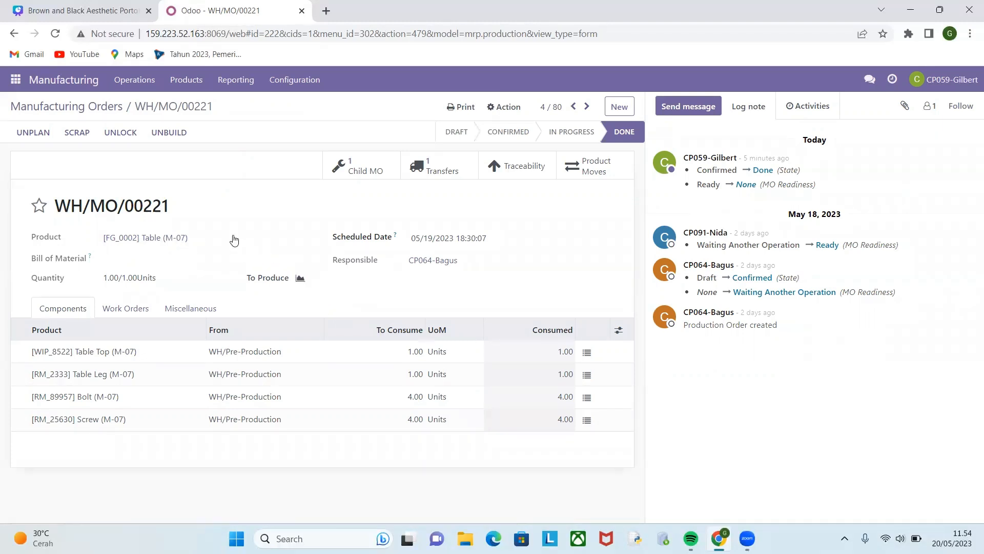
- Scrap 1.00 unit of [FG_0002] Table (M-07) on WH/MO/00221, discard the insufficient-quantity confirmation, and view its scrap orders
left_click(77, 133)
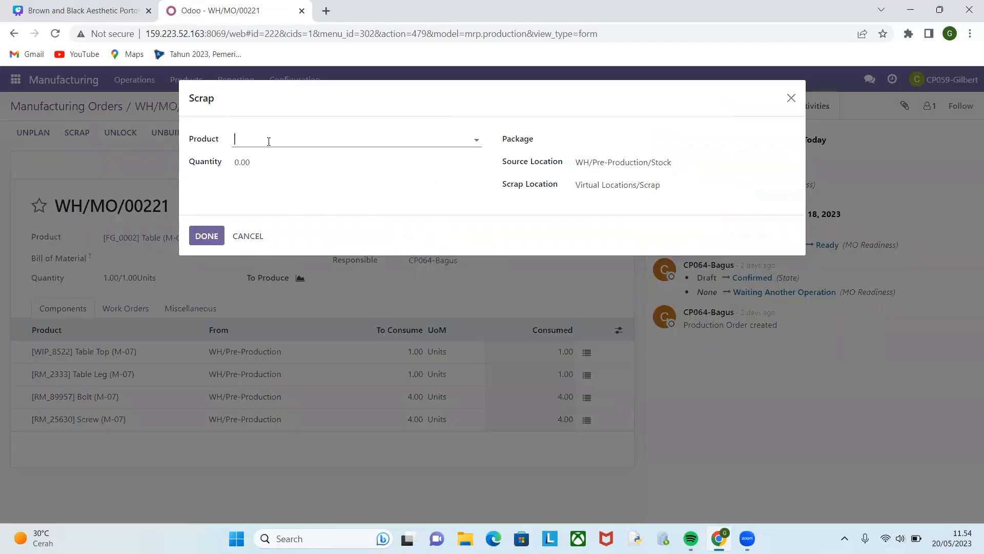
left_click(305, 142)
left_click(300, 159)
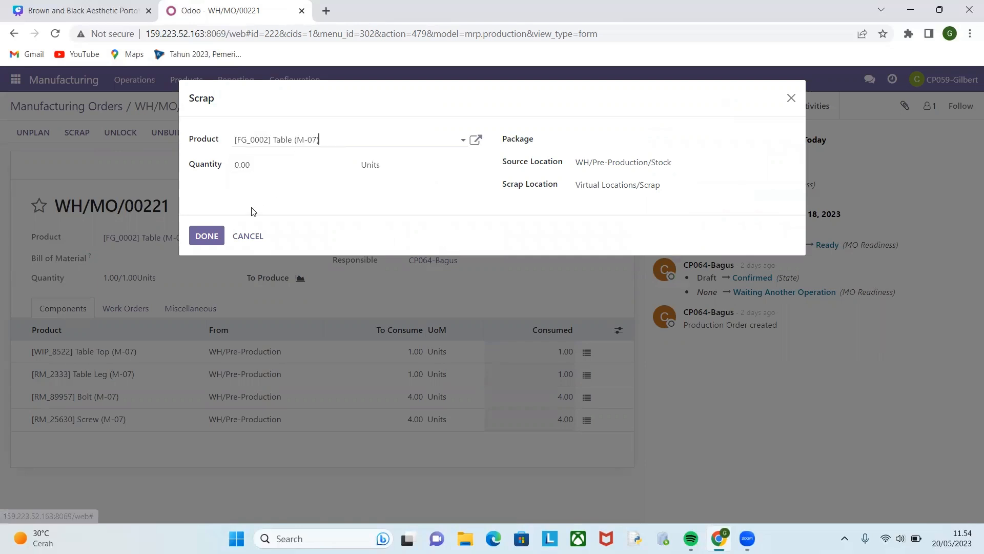
left_click(239, 166)
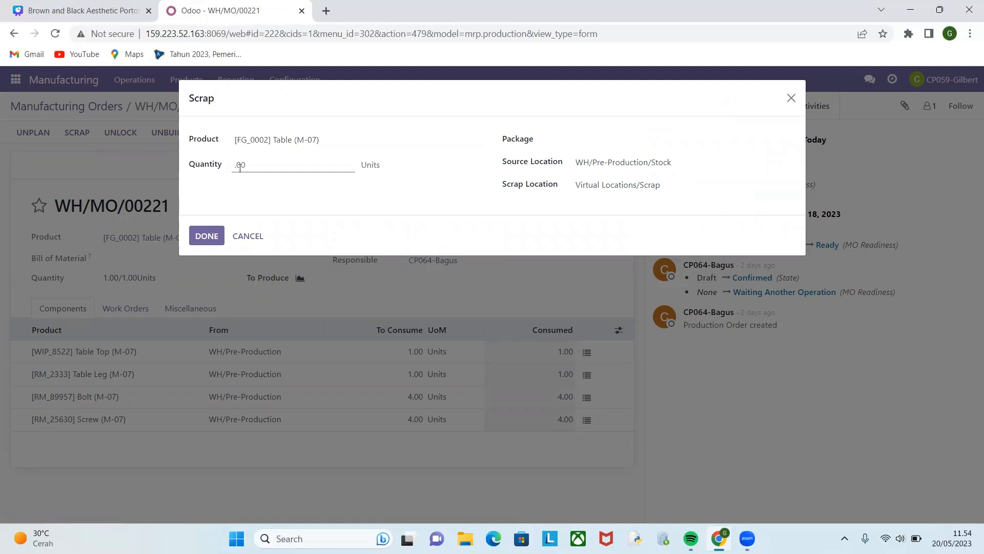
left_click(200, 237)
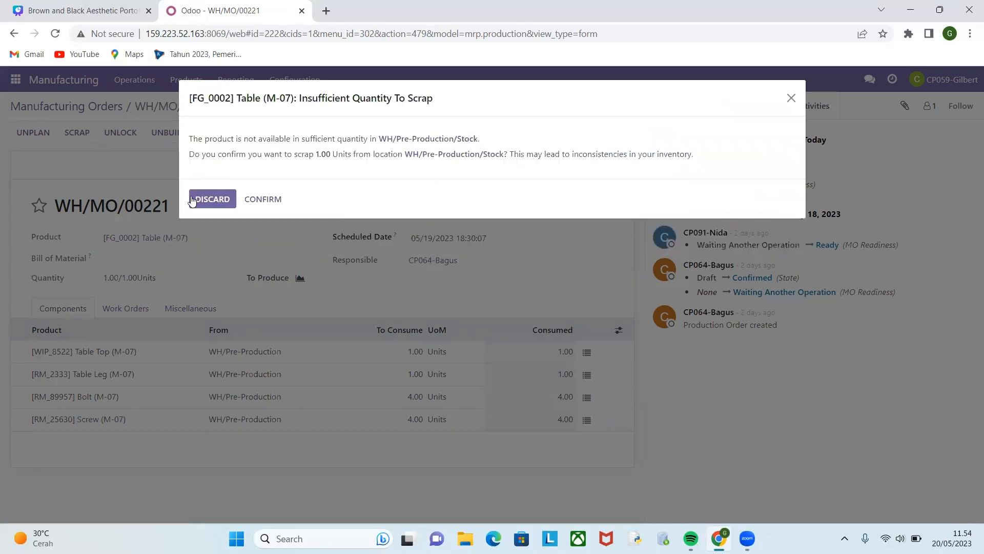
left_click(205, 200)
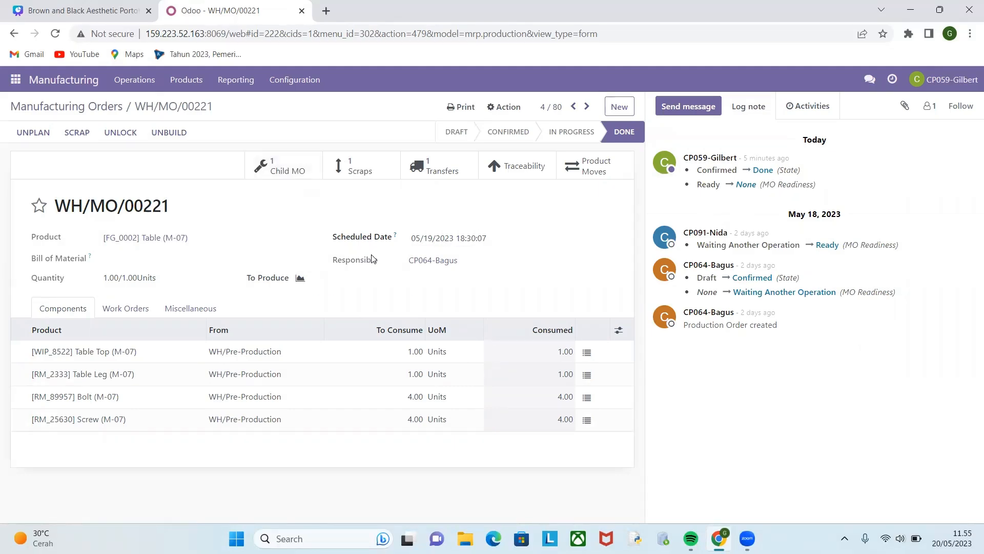
left_click(366, 177)
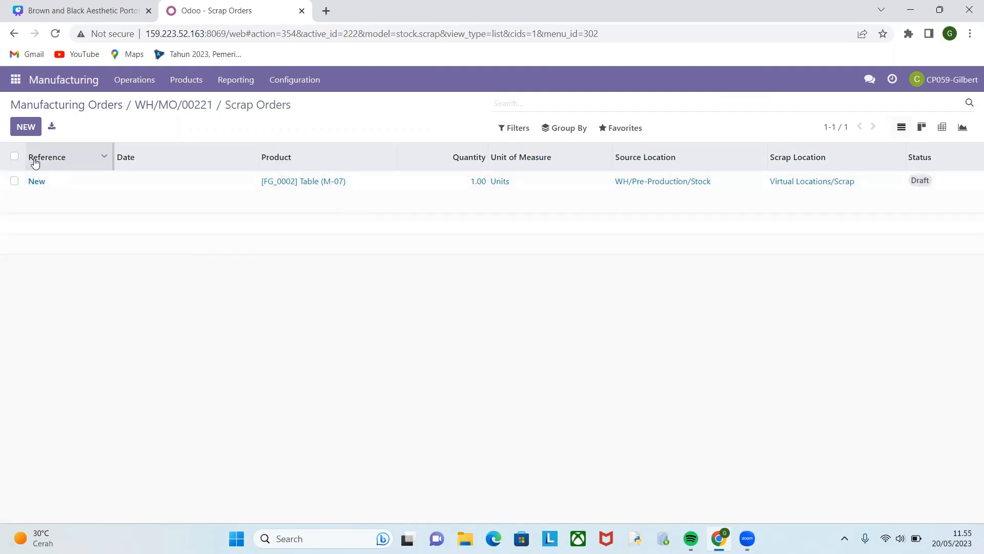
- Scrap 1.00 unit of [WIP_8522] Table Top (M-07) on order WH/MO/00222, discard the insufficient-quantity confirmation, and view its scrap orders
left_click(77, 111)
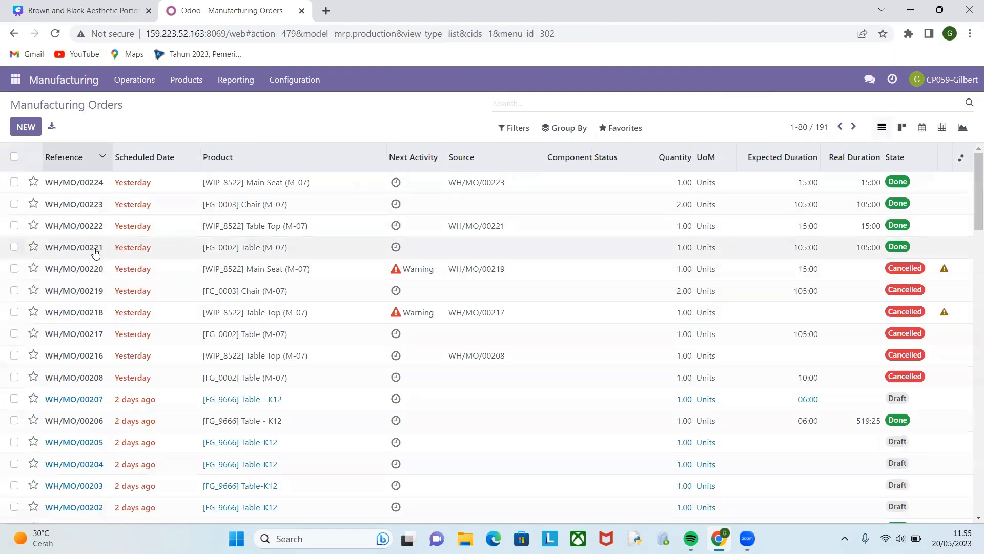
left_click(82, 227)
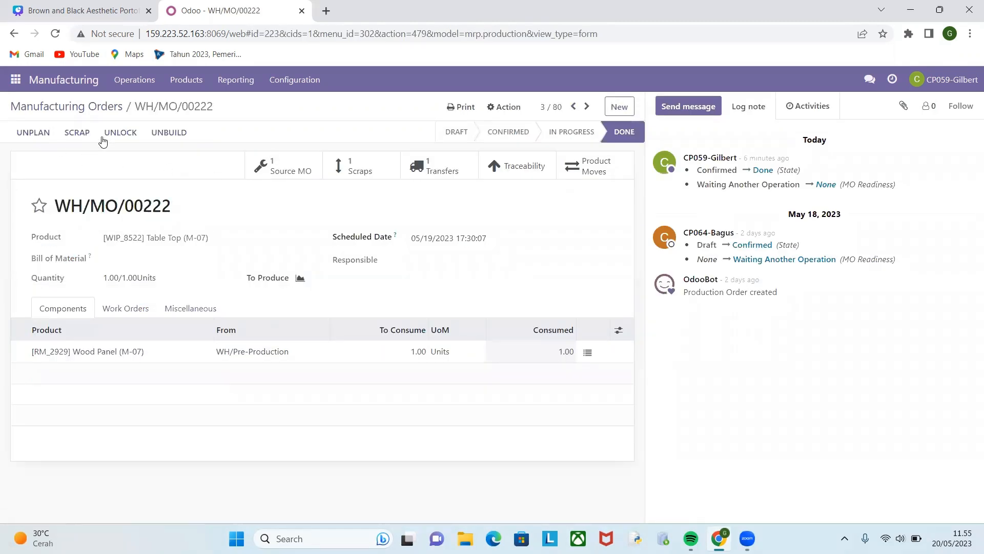
left_click(83, 134)
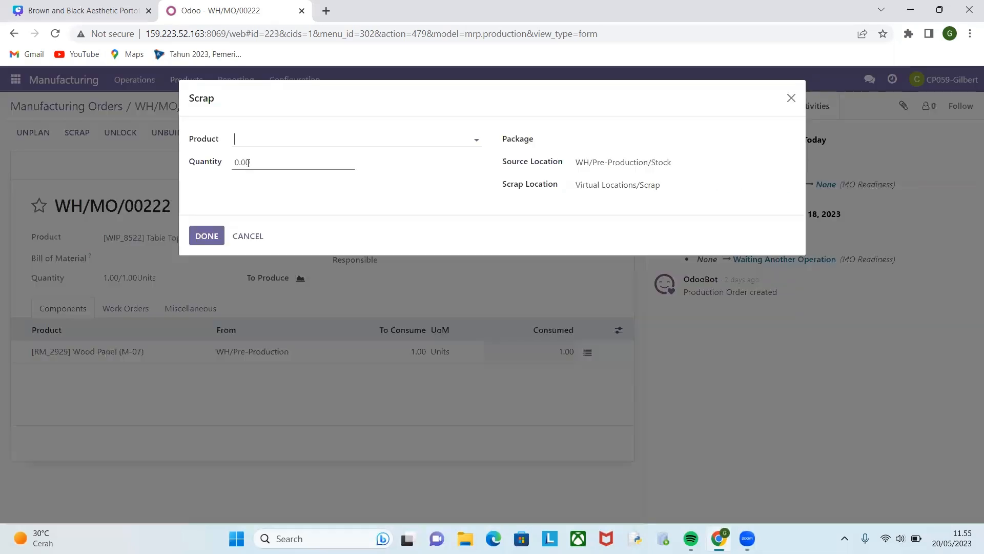
left_click(239, 162)
key("BackSpace")
type("1")
left_click(251, 139)
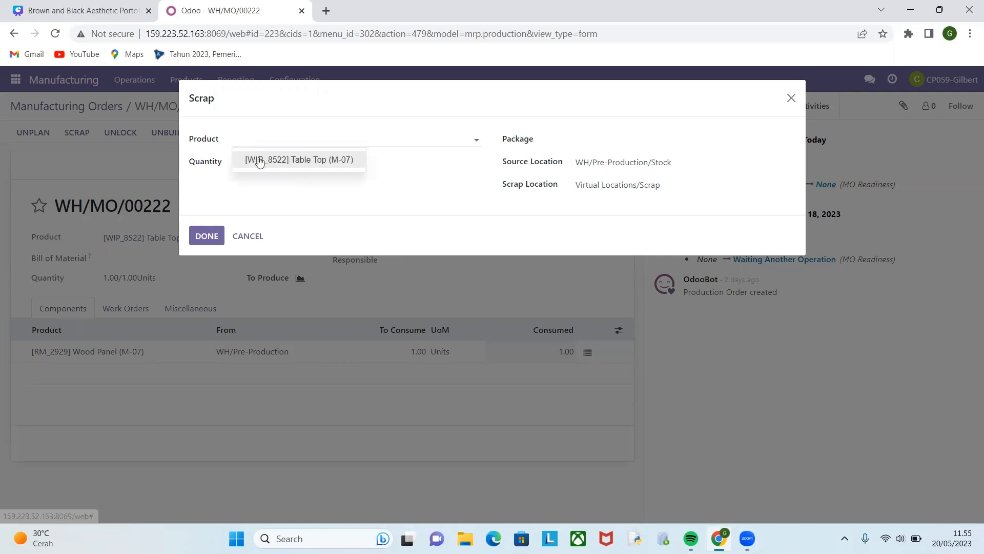
left_click(301, 159)
left_click(208, 236)
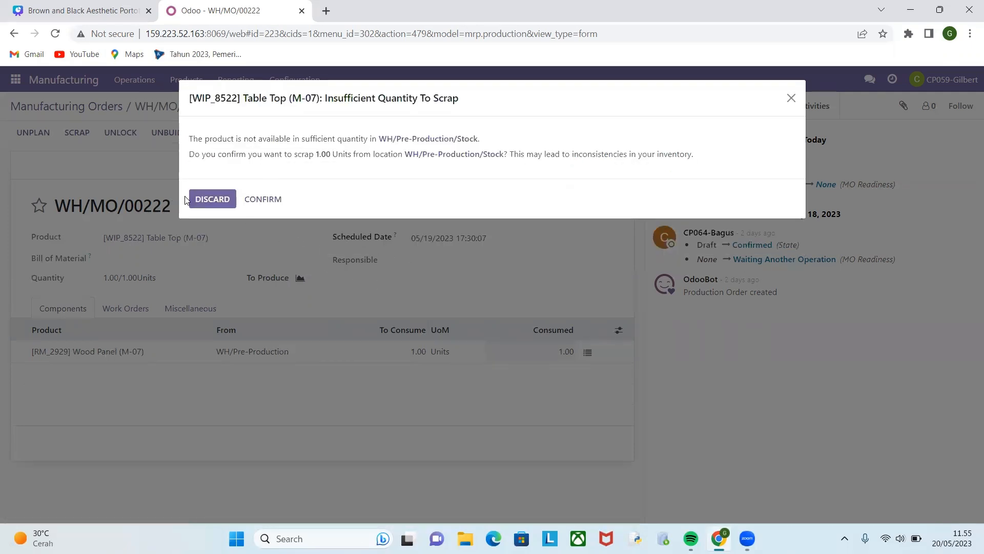
left_click(247, 201)
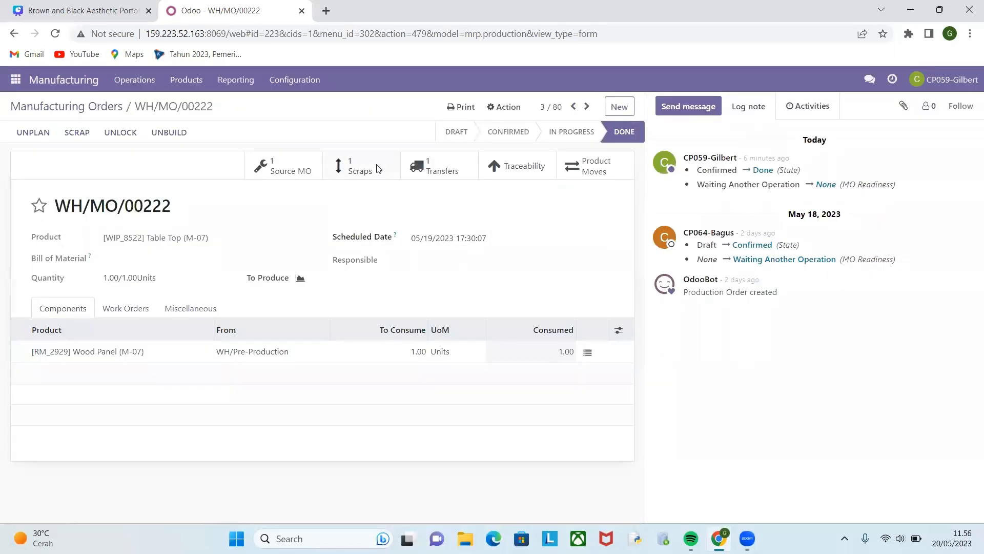
left_click(379, 169)
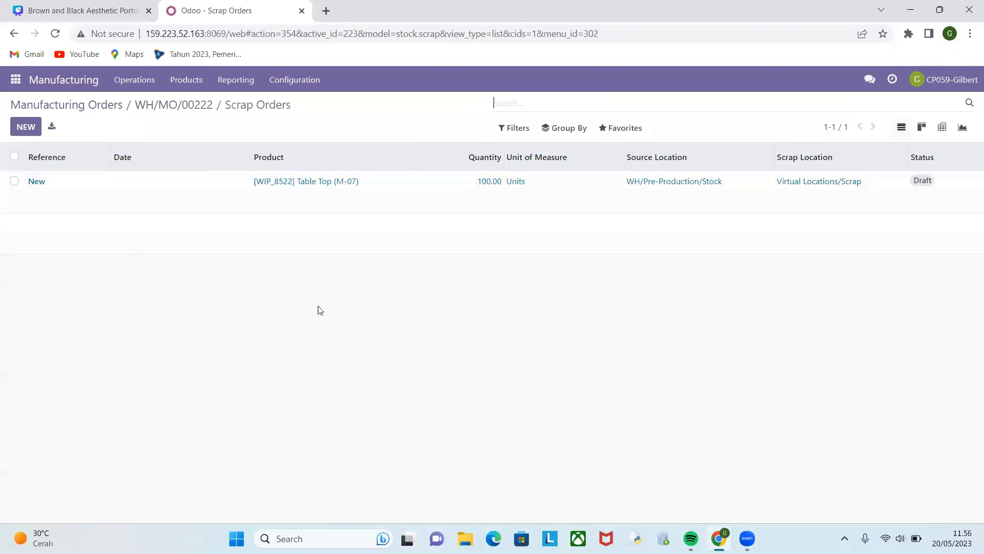
- Leave the scrap orders and open the Manufacturing Orders report
left_click(15, 88)
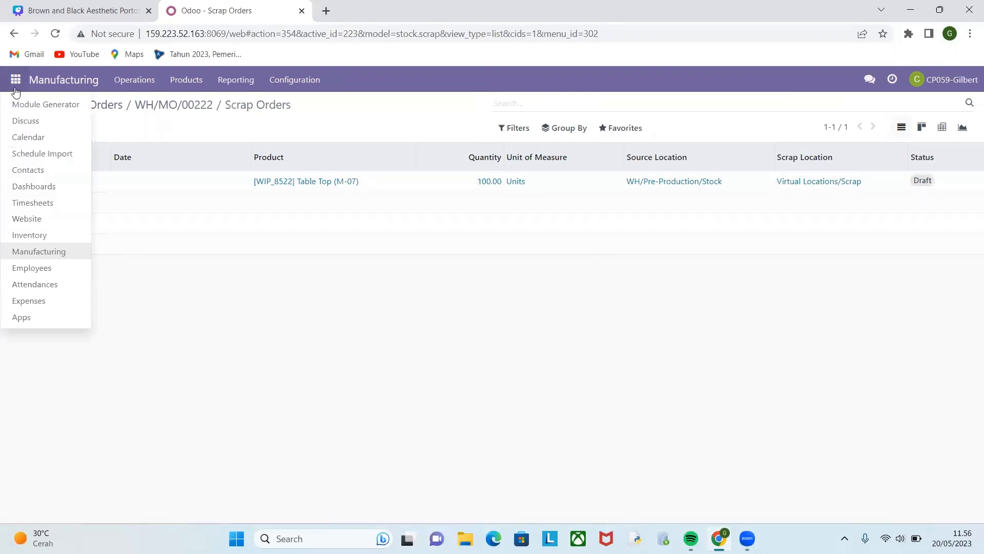
left_click(58, 81)
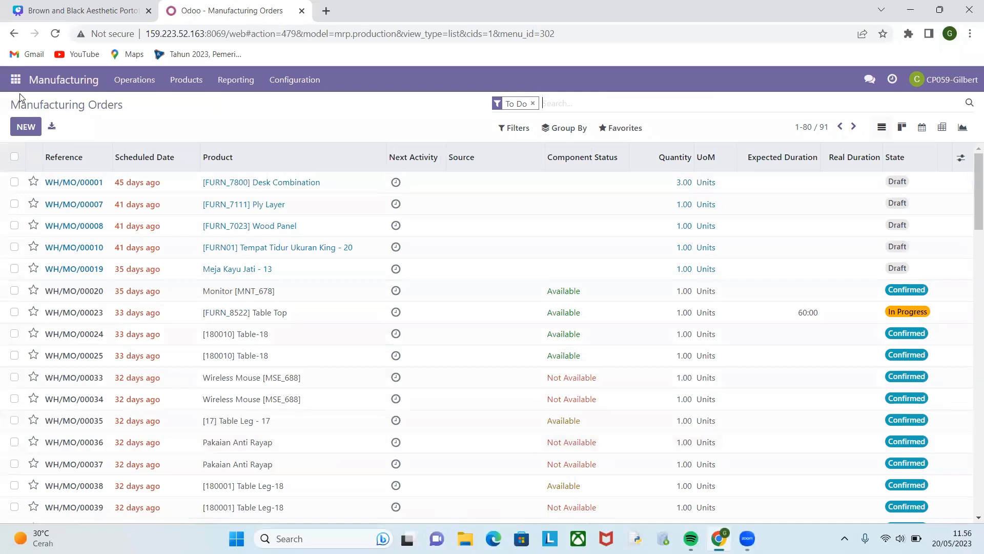
left_click(93, 84)
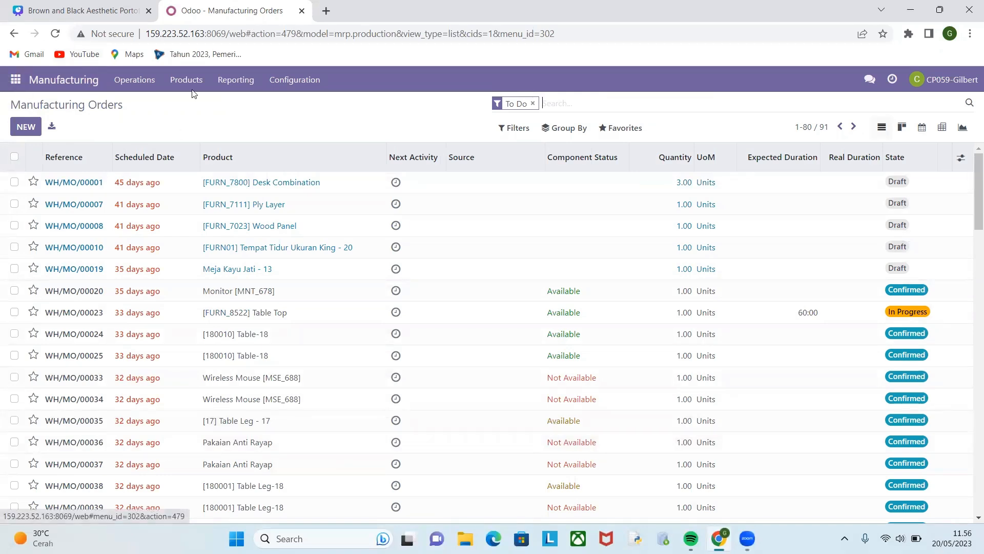
left_click(239, 81)
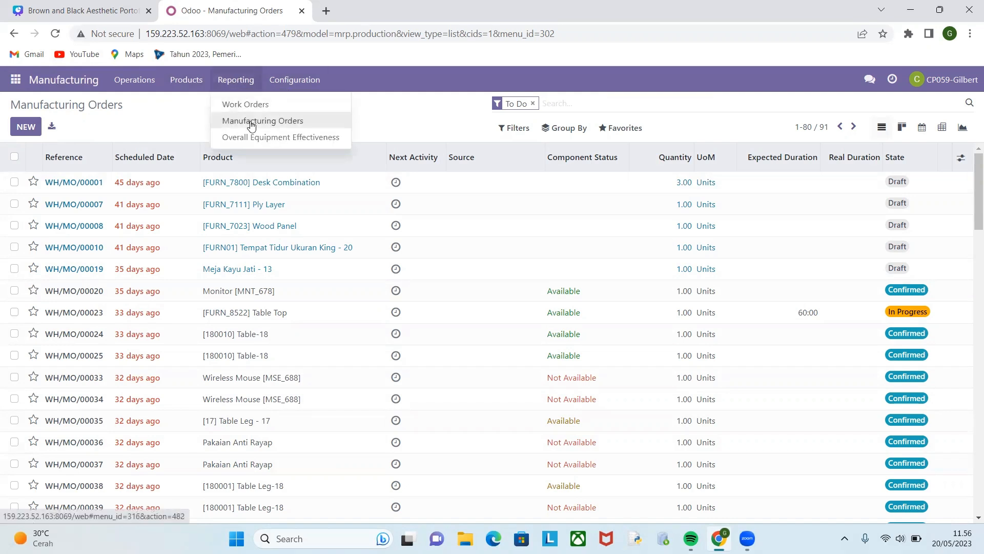
left_click(251, 125)
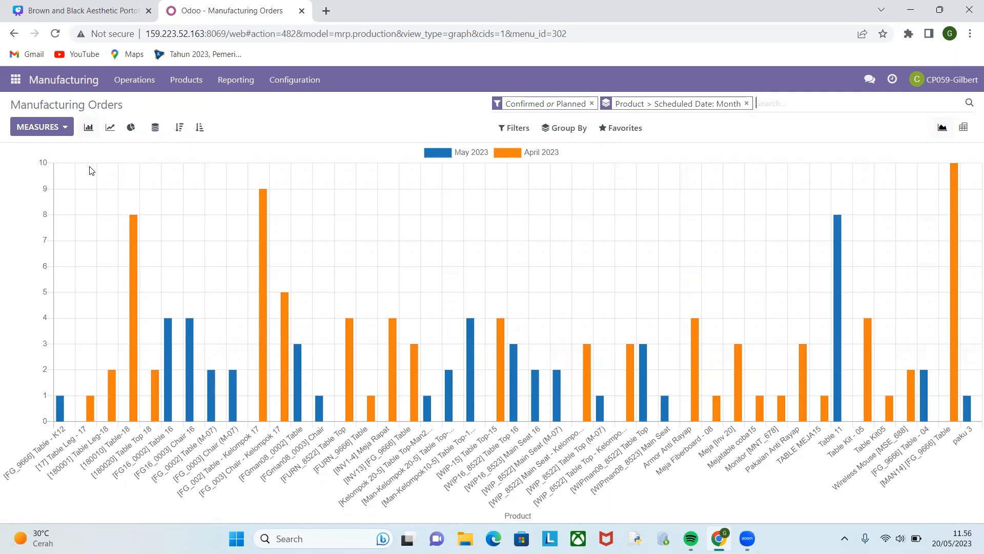
- Set the report's measure to Quantity To Produce and display it as a bar chart
left_click(39, 129)
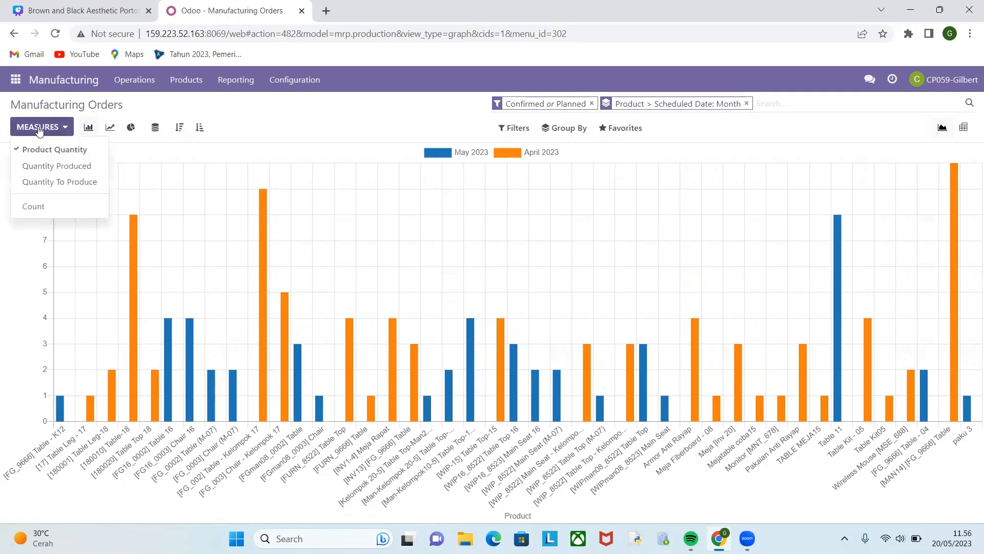
left_click(46, 190)
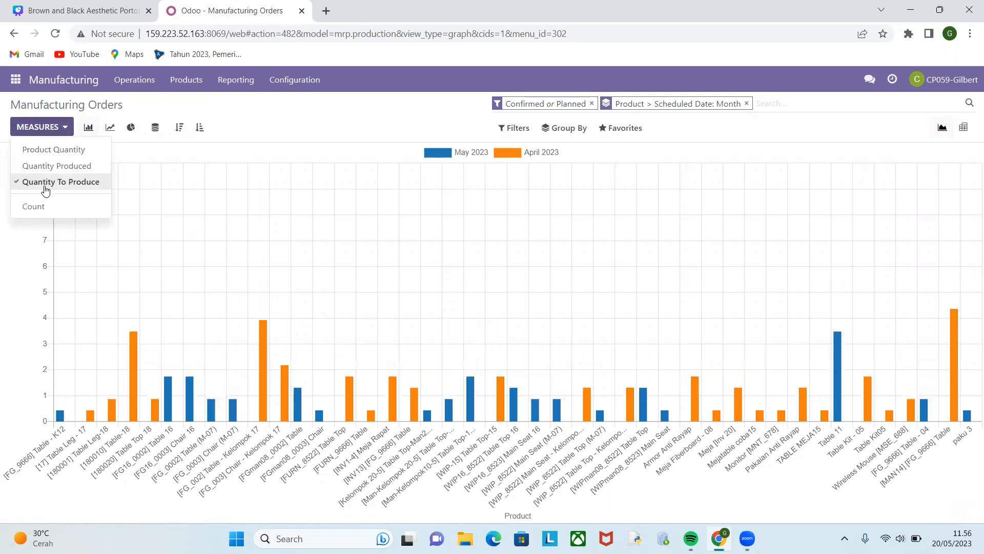
left_click(243, 118)
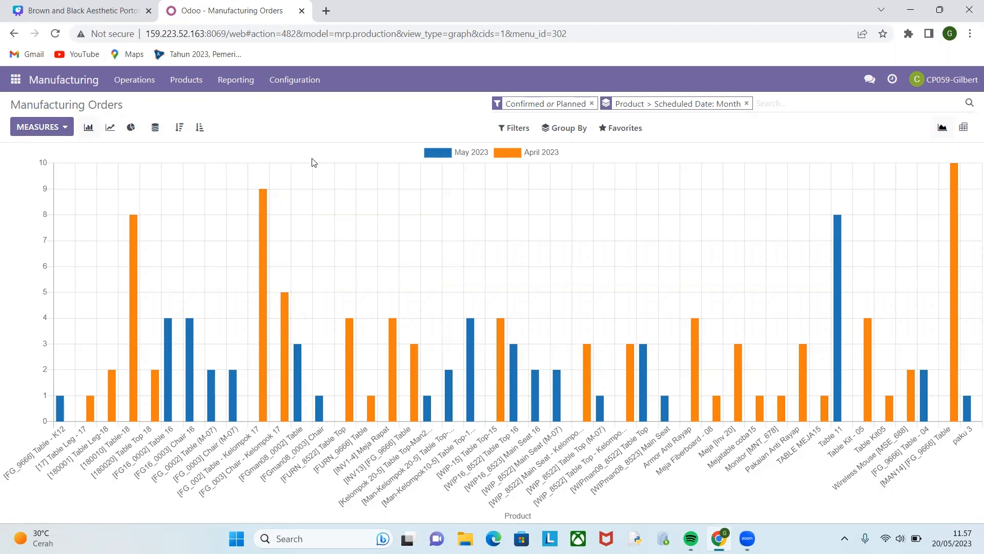
left_click(85, 132)
- Examine the manufacturing orders behind the May 2023 Table (M-07) and Chair (M-07) bars, returning to the chart after each
mouse_move(230, 418)
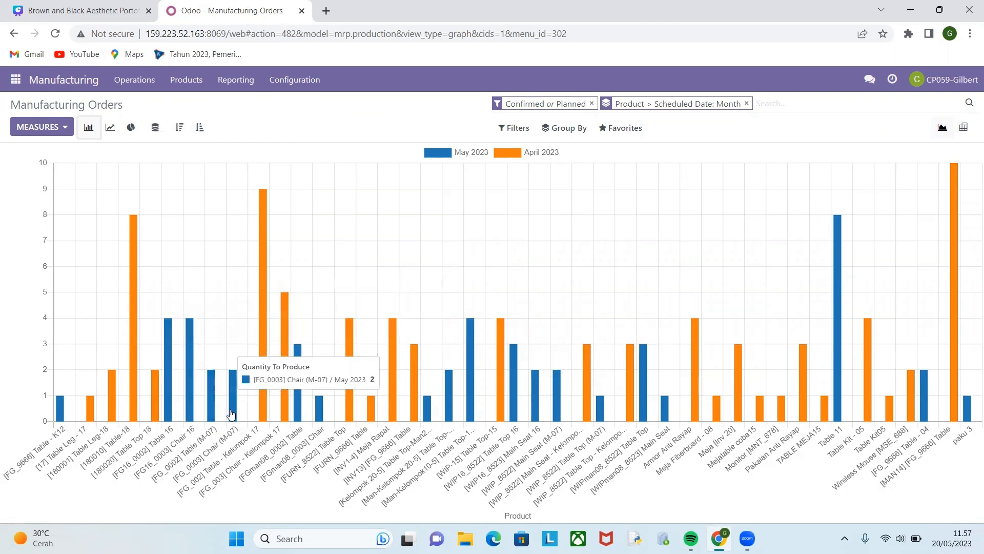
mouse_move(211, 438)
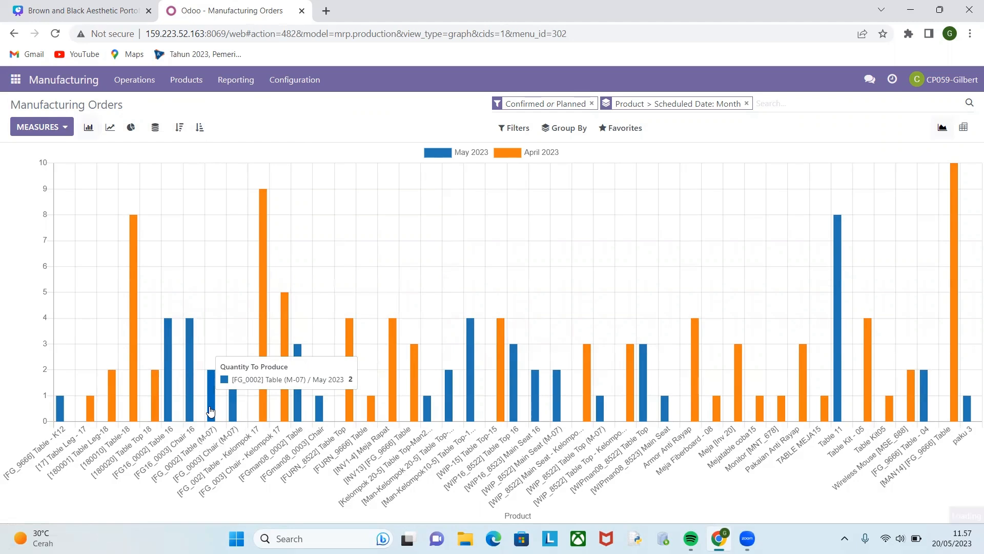
left_click(210, 411)
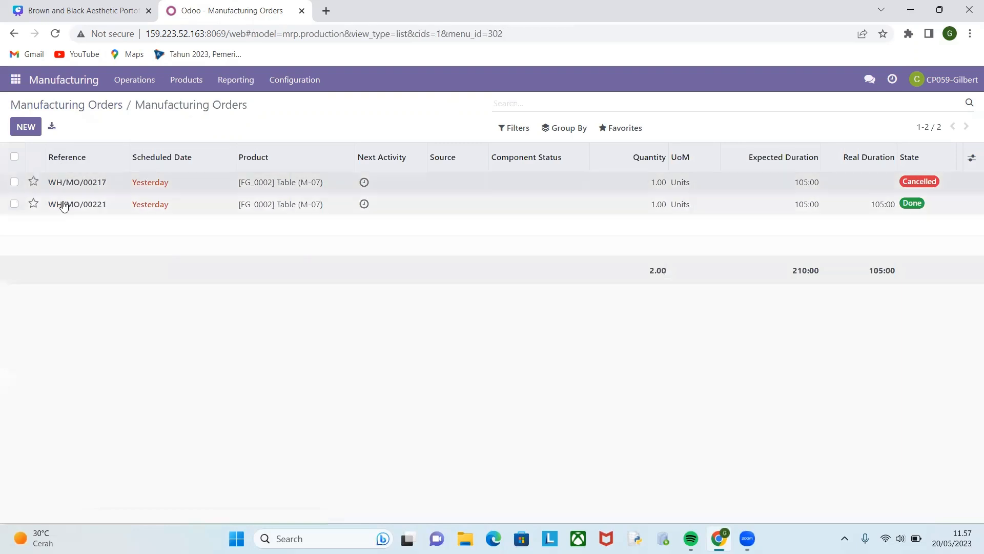
key("alt+Left")
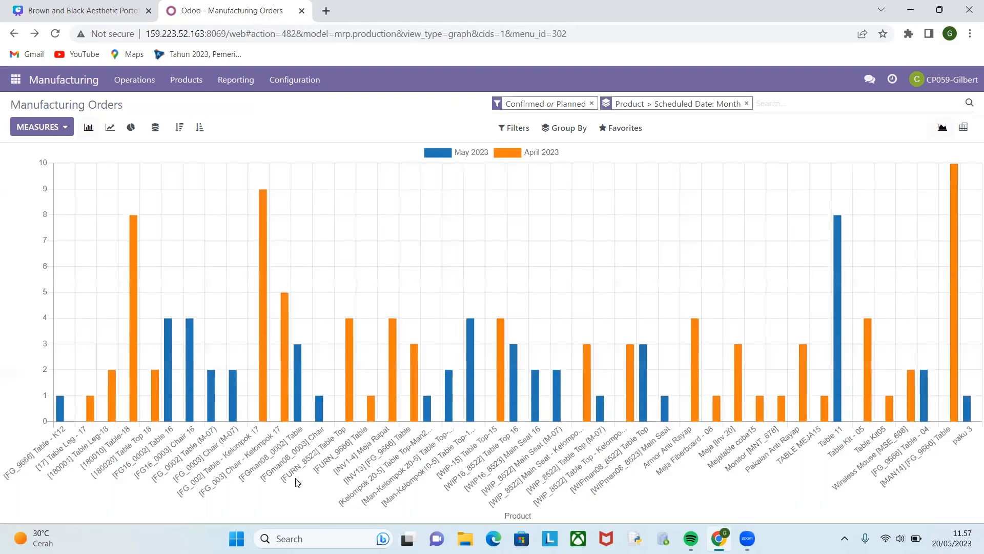
left_click(233, 405)
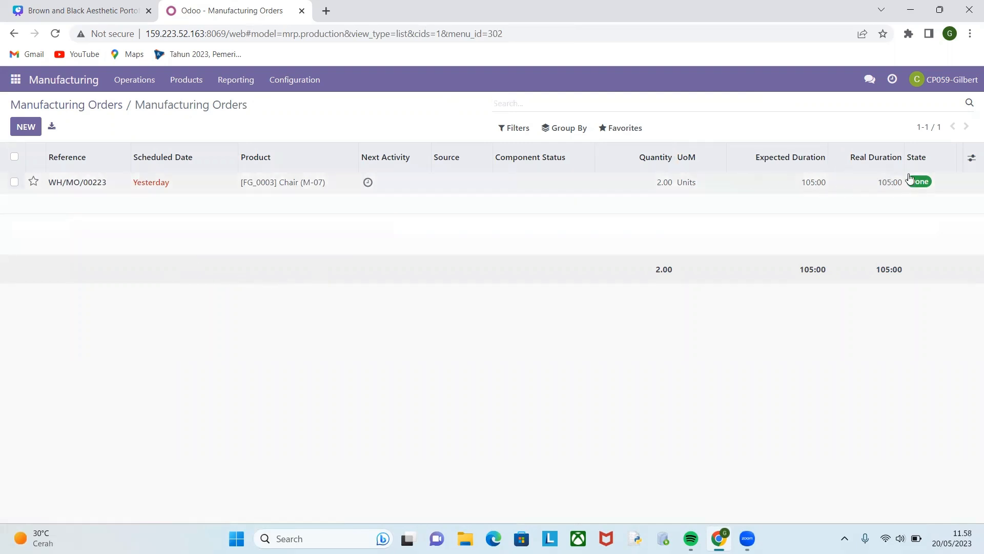
key("alt+Left")
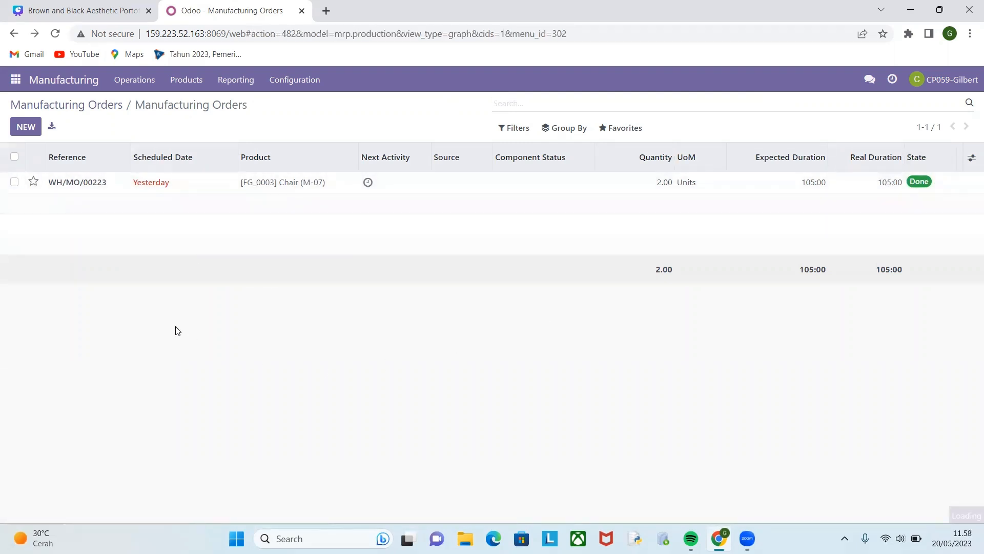